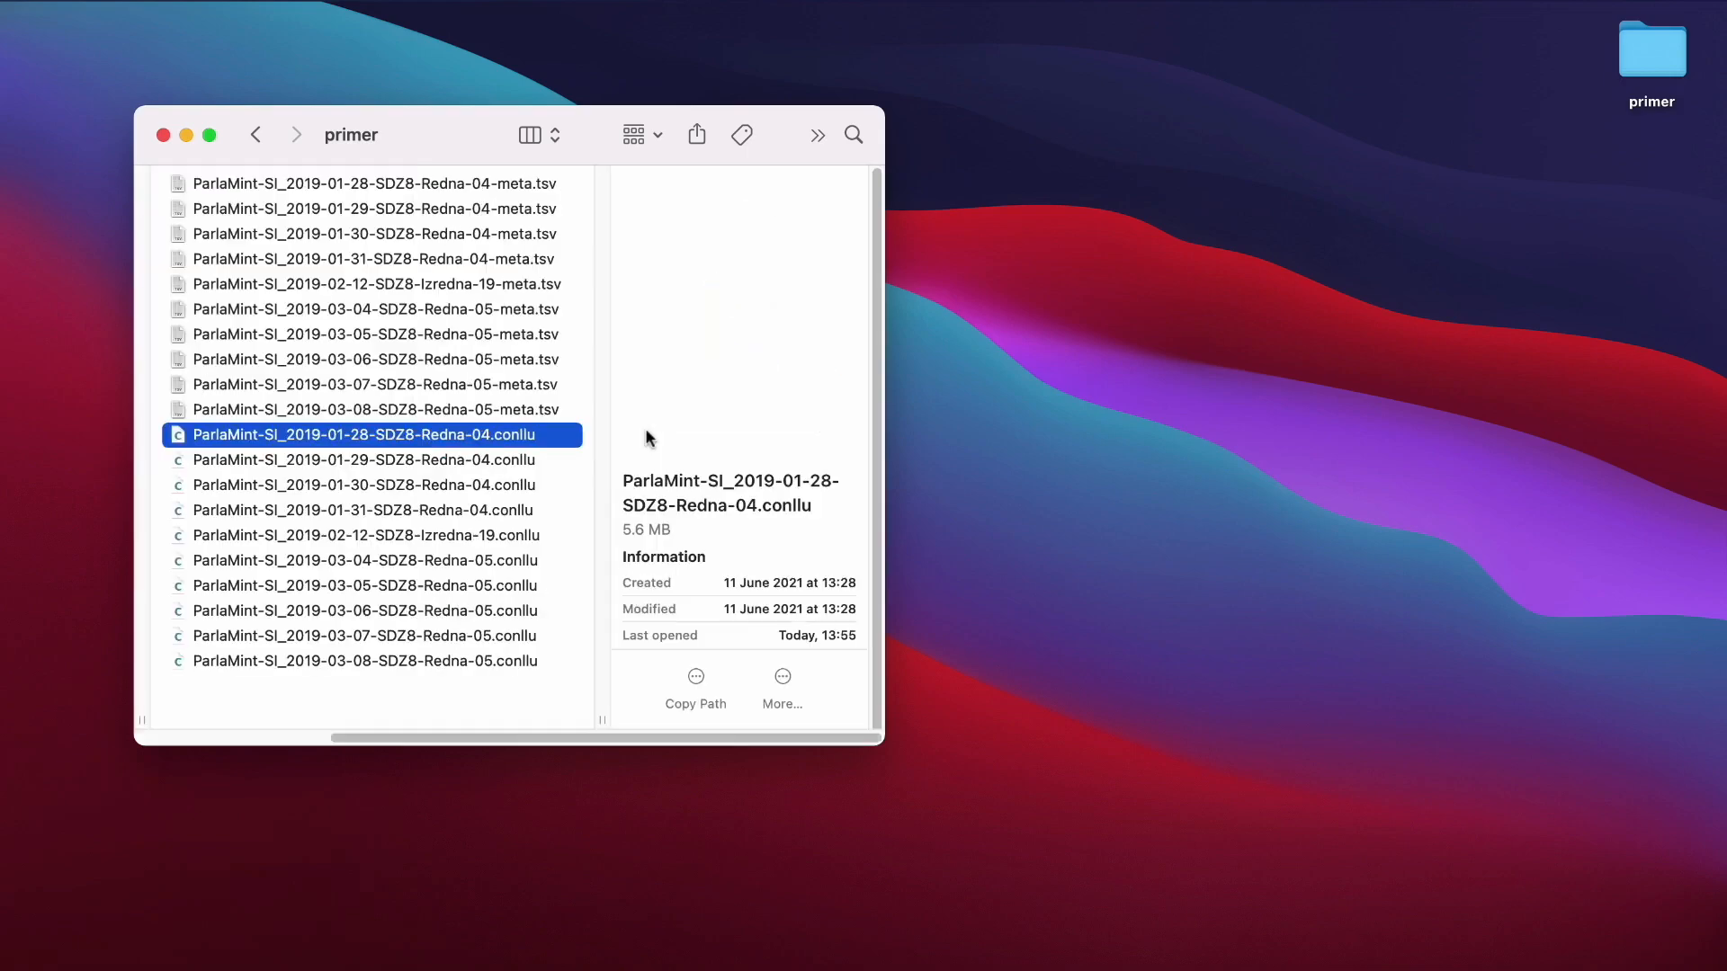
# - Open the file ParlaMint-SI_2019-01-28-SDZ8-Redna-04.conllu to view its contents
pyautogui.doubleClick(502, 434)
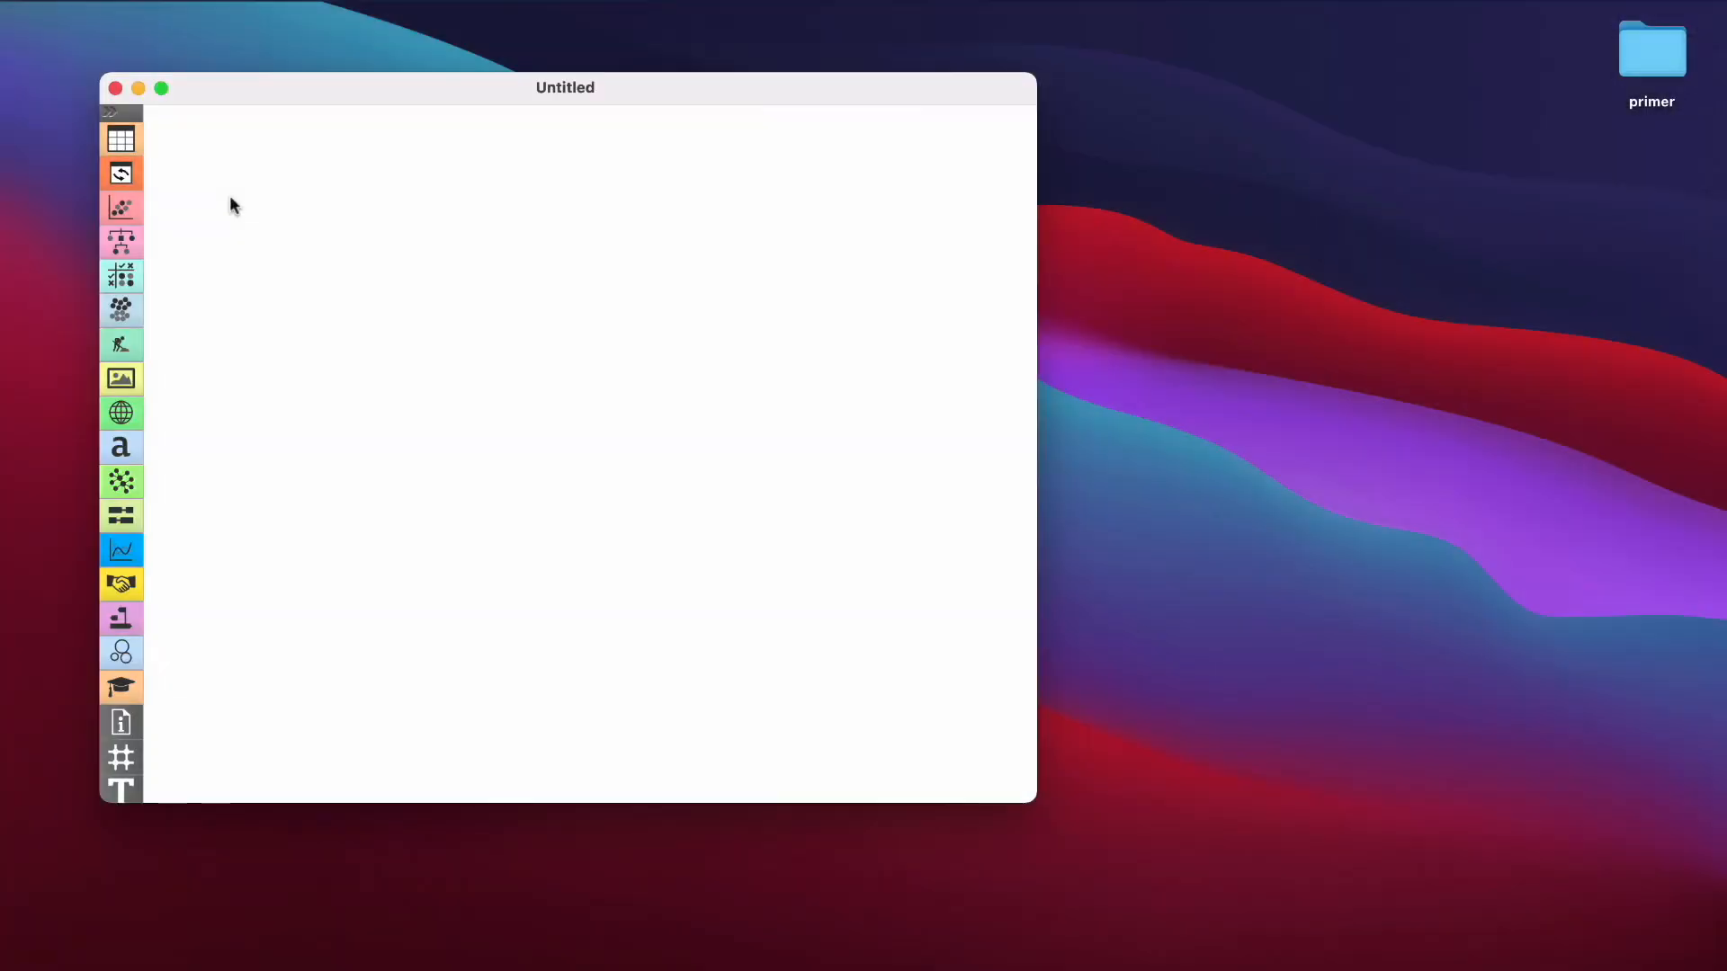
# - Add an Import Documents widget to the empty Orange workflow canvas
pyautogui.rightClick(268, 212)
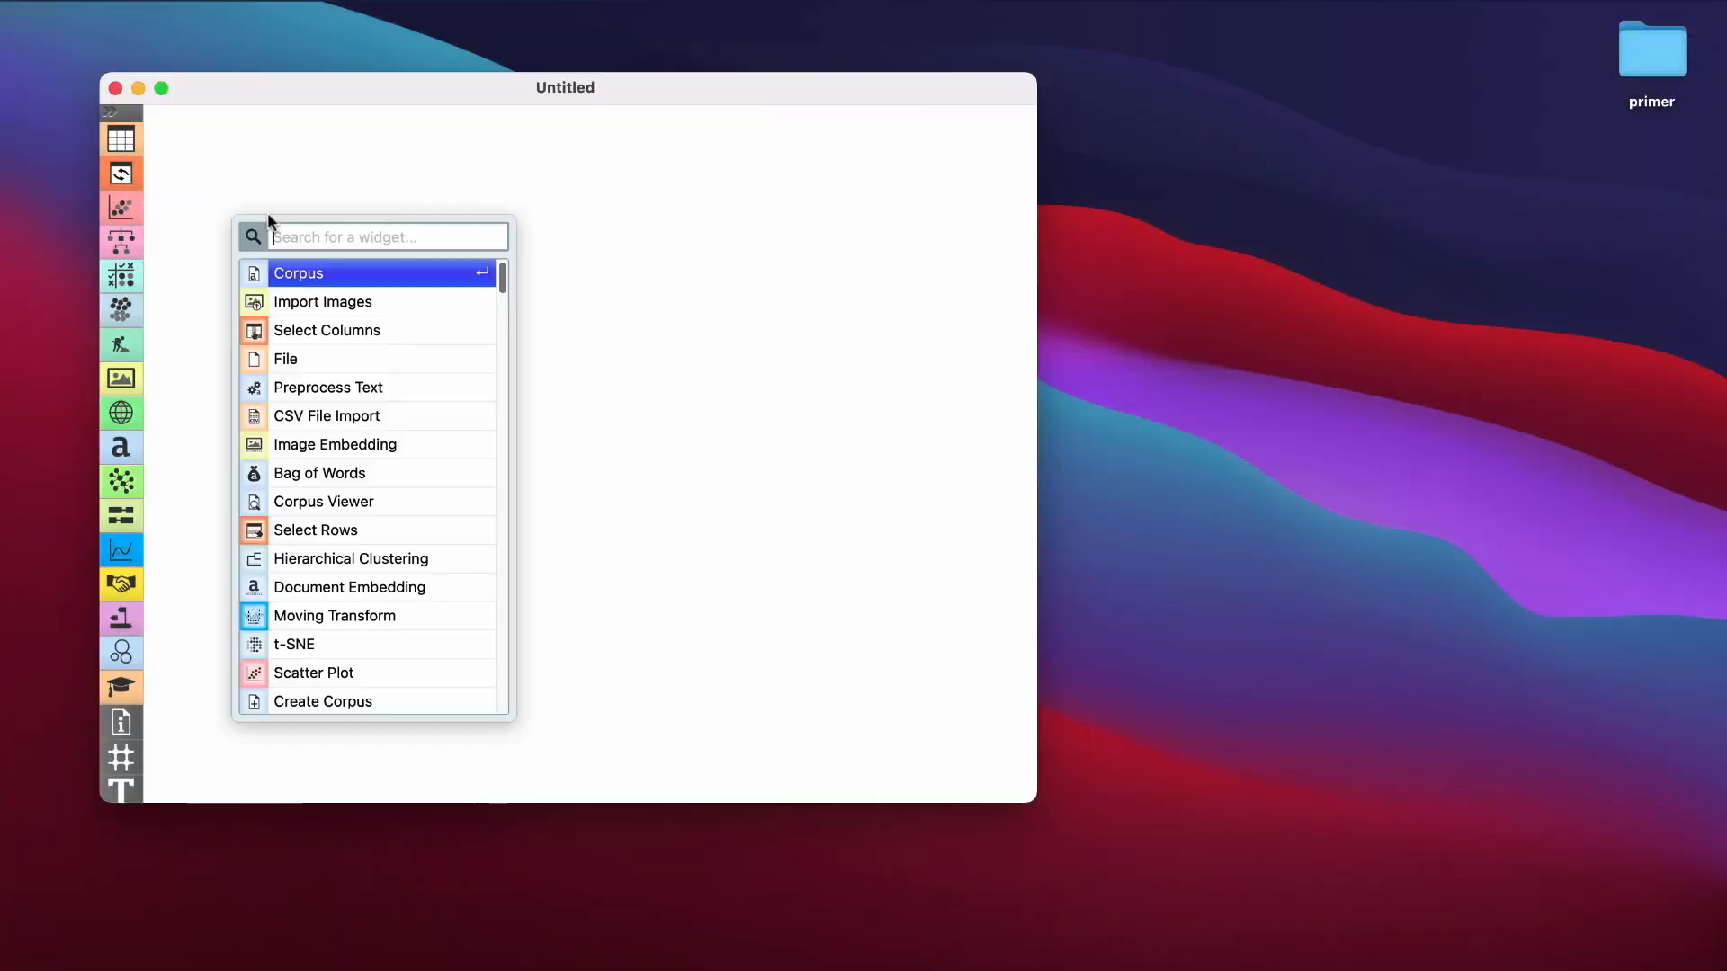
pyautogui.write('import')
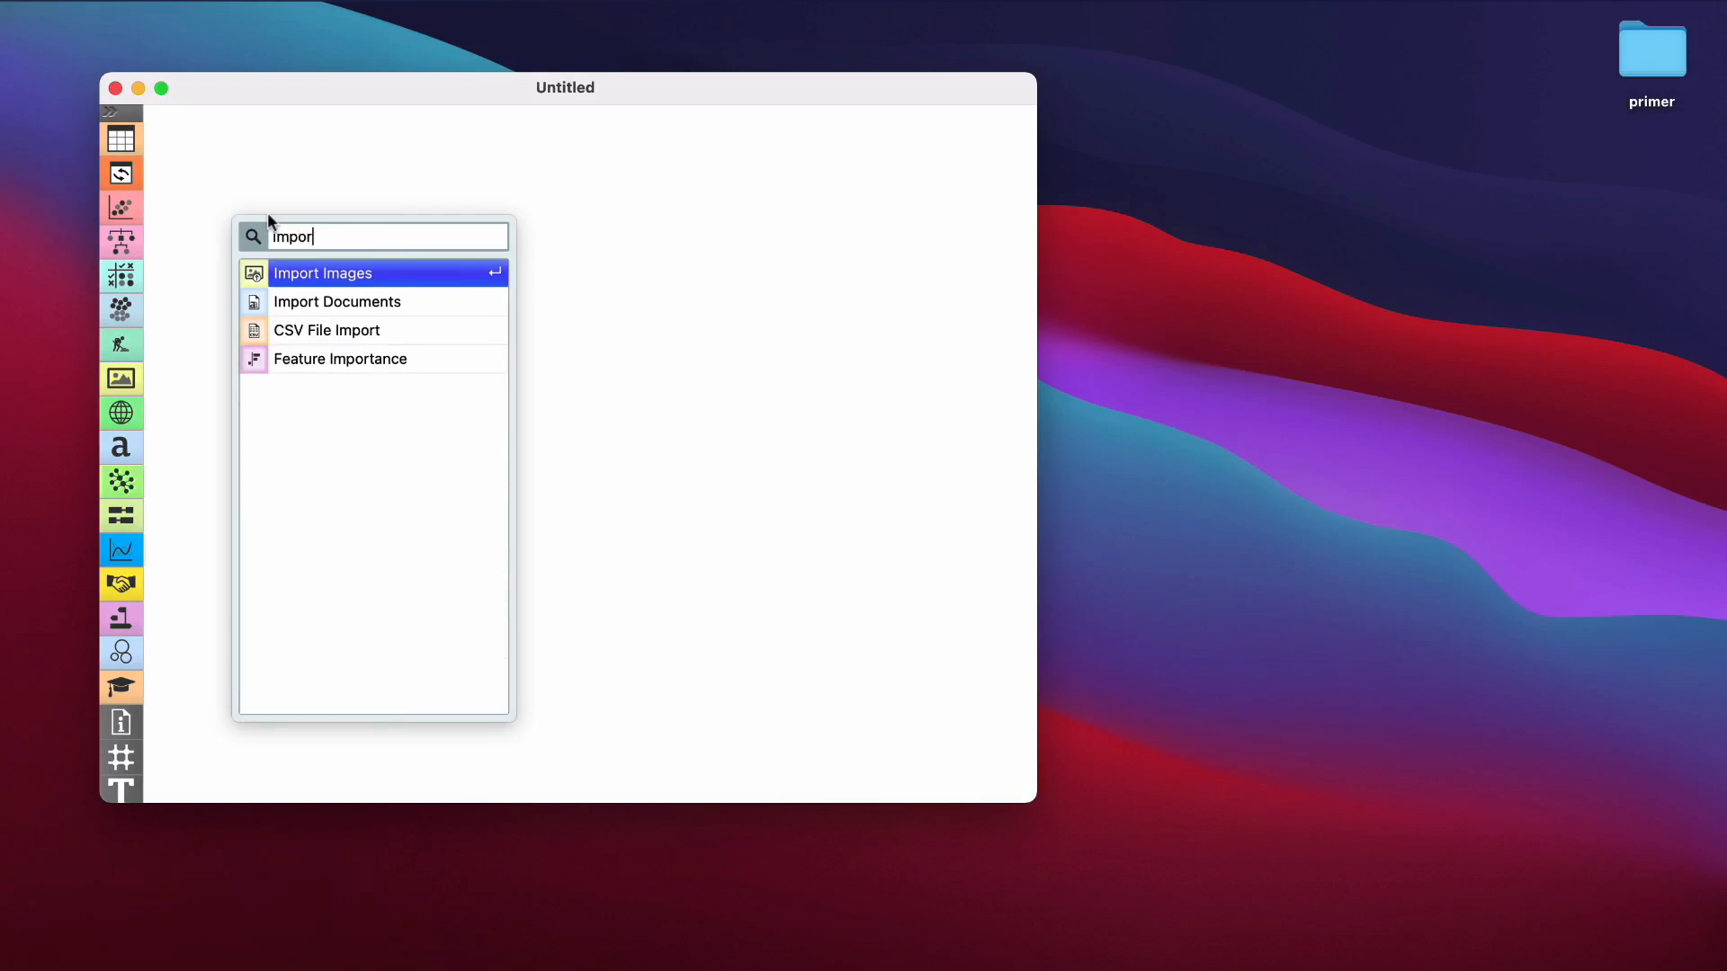
pyautogui.press('Down')
pyautogui.press('Return')
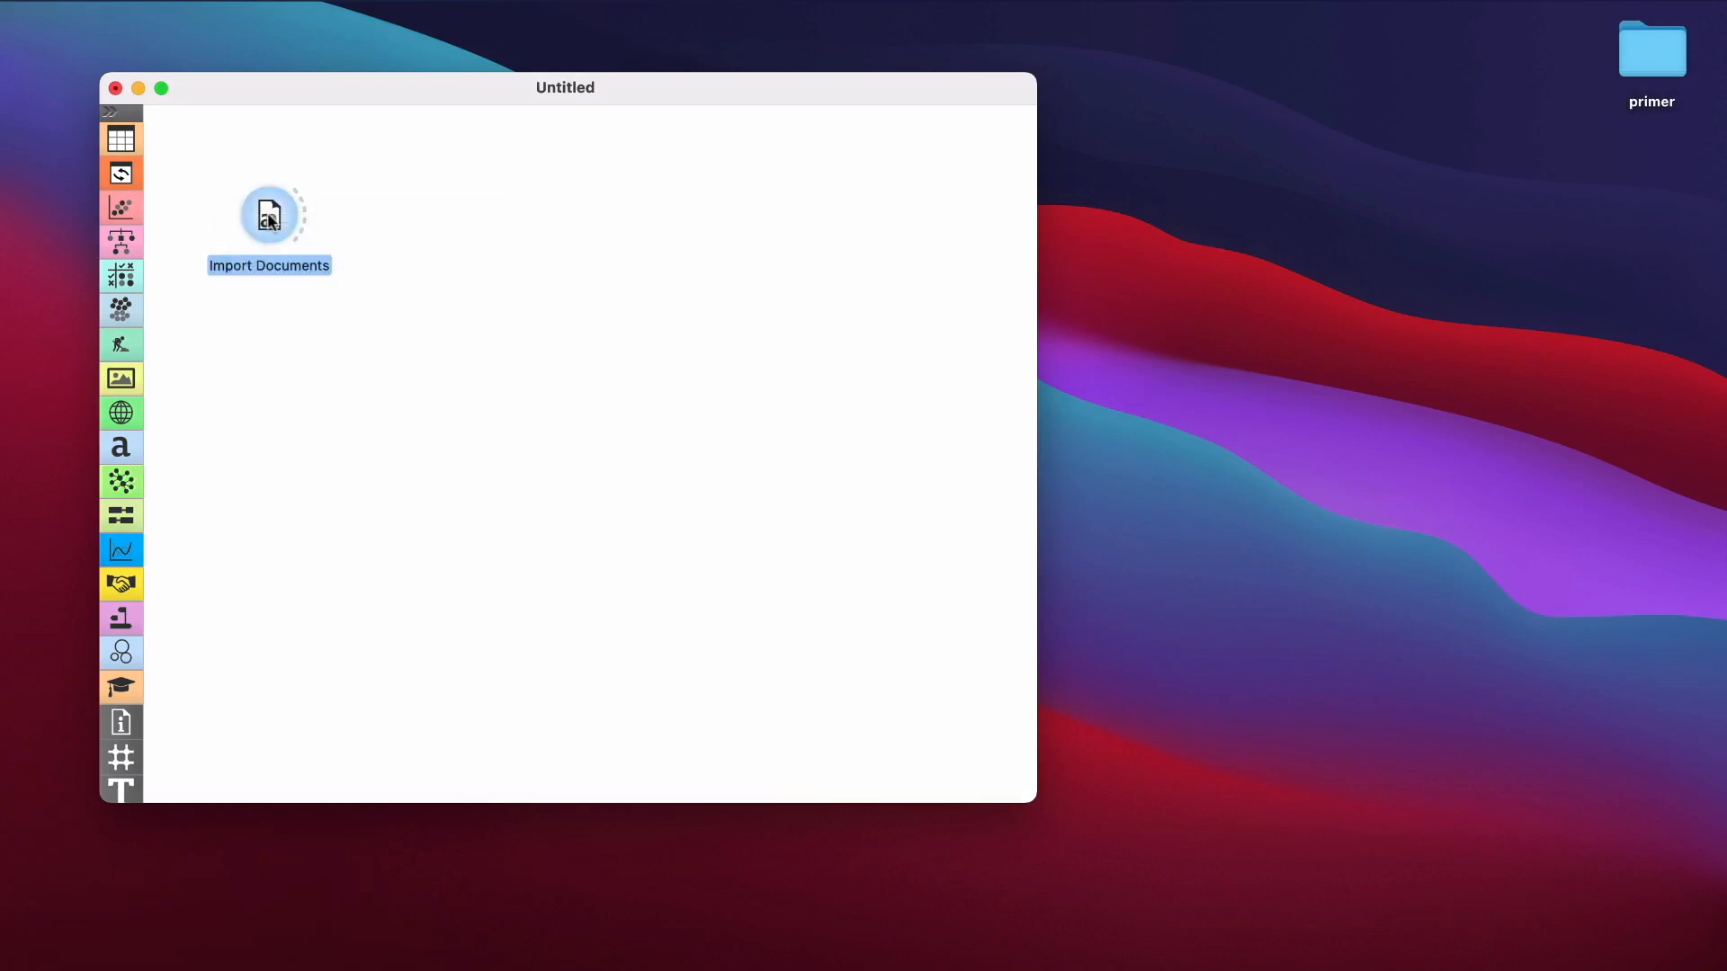
# - Load the primer folder as the source of the Import Documents widget and close its settings
pyautogui.doubleClick(269, 219)
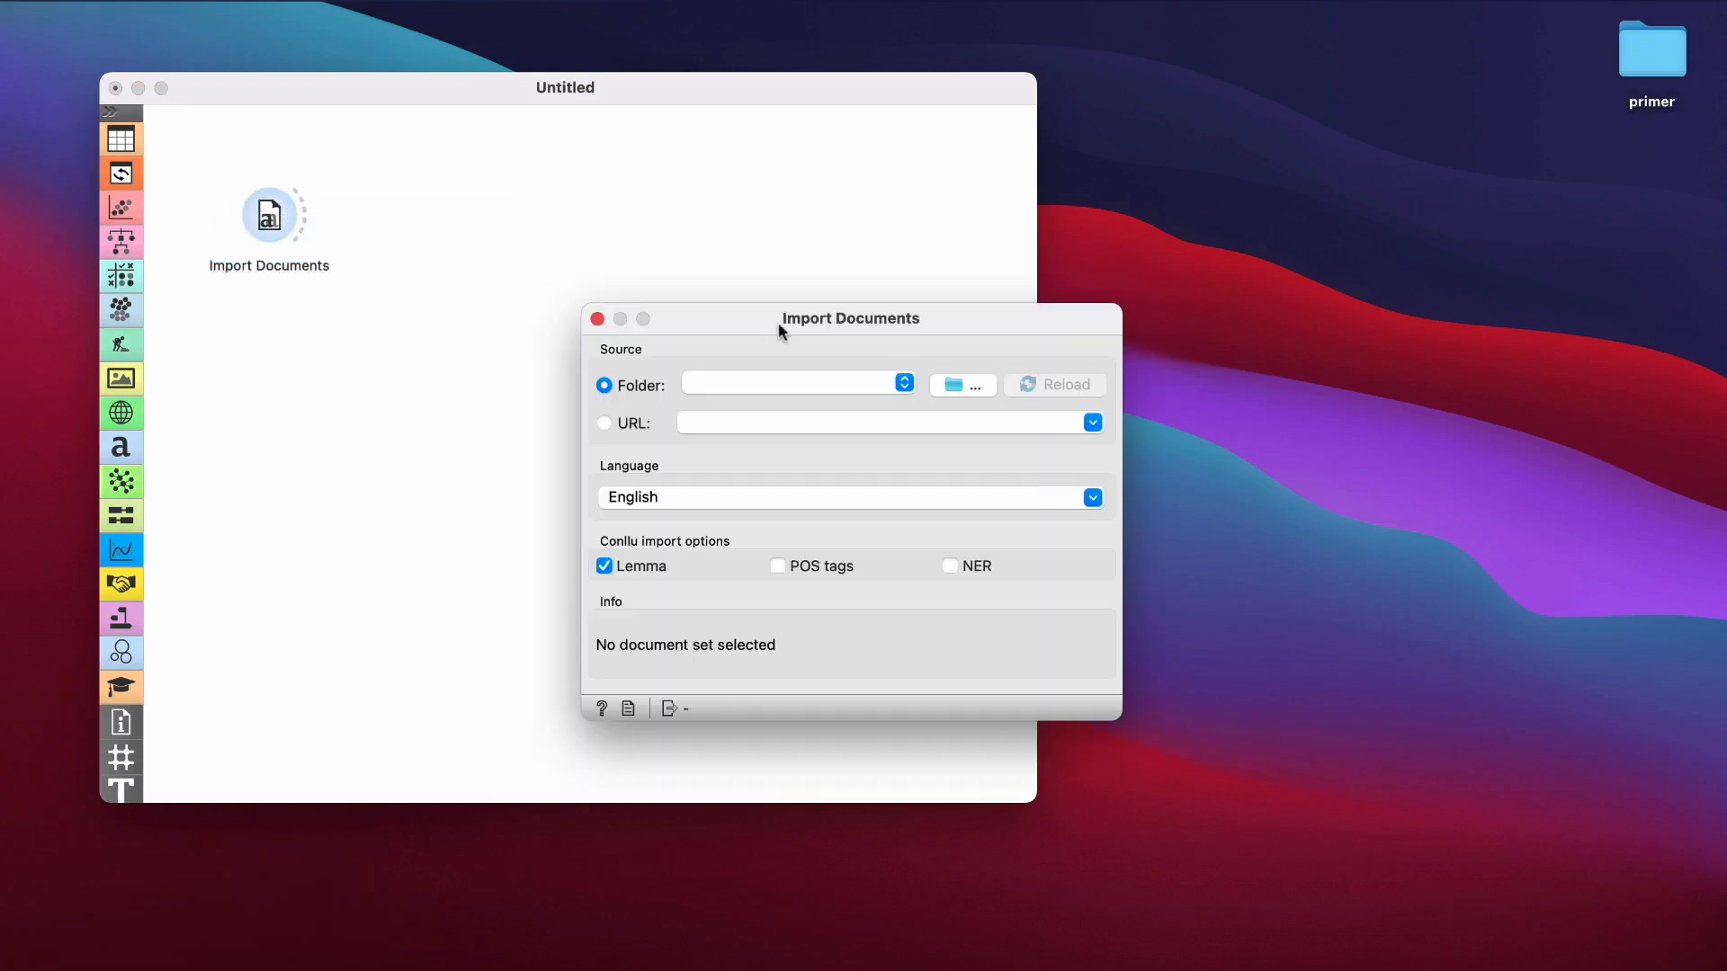
pyautogui.click(974, 383)
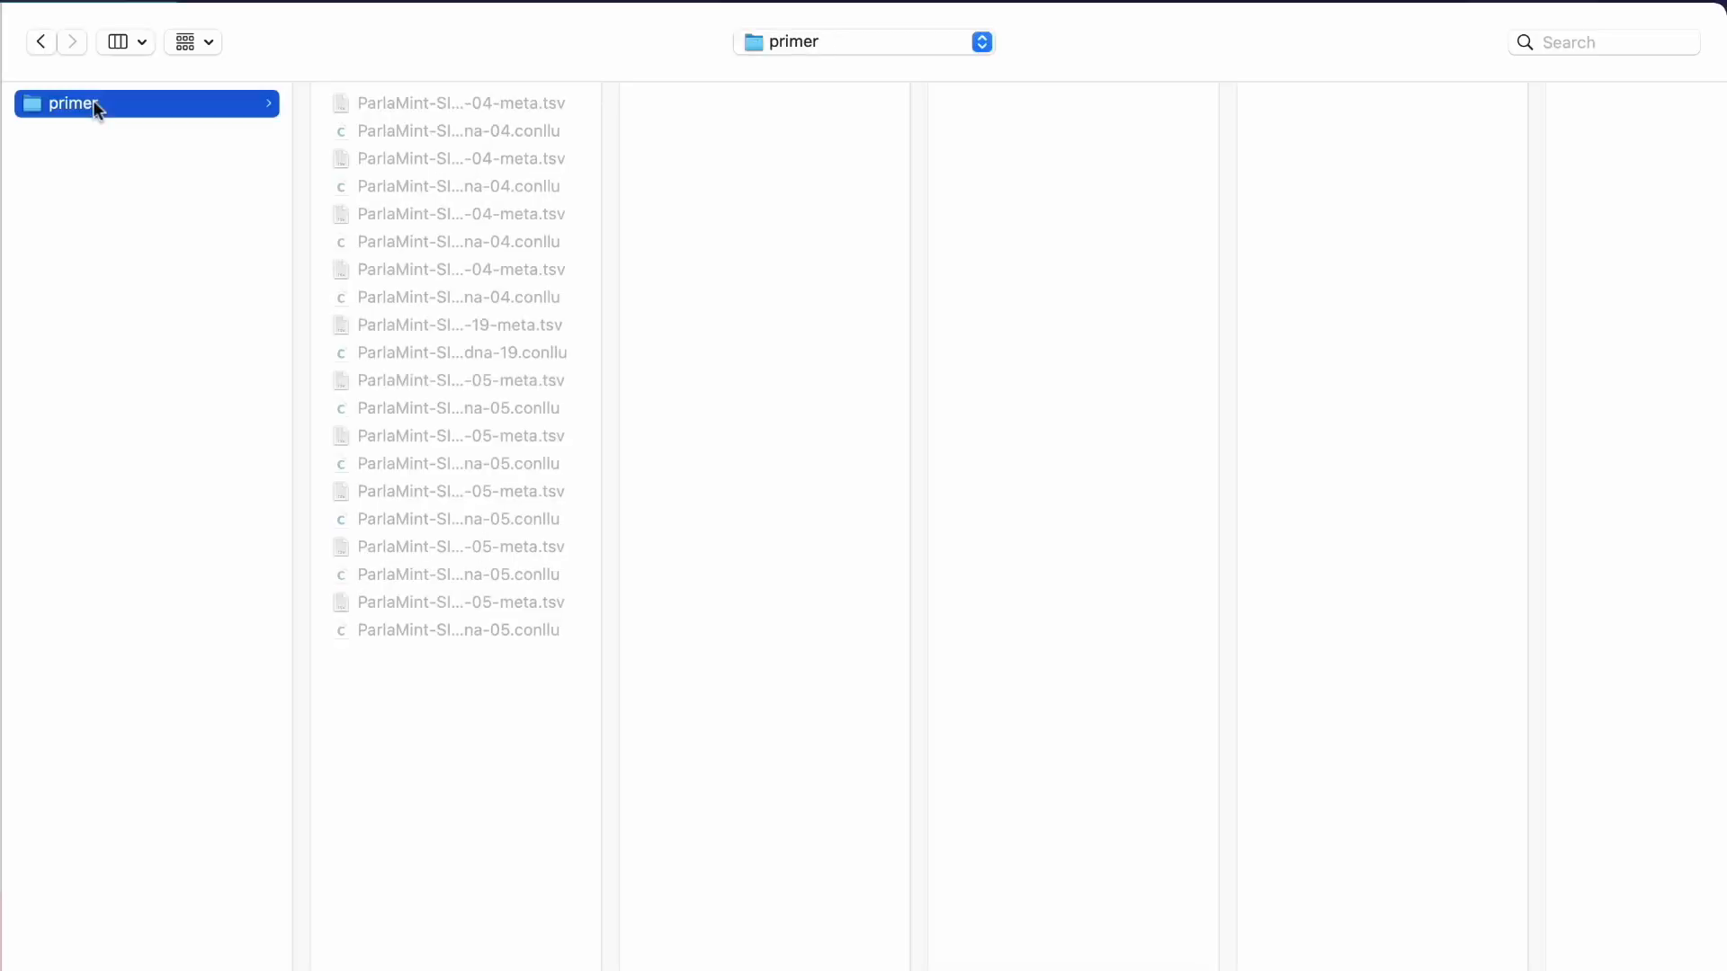
pyautogui.press('Return')
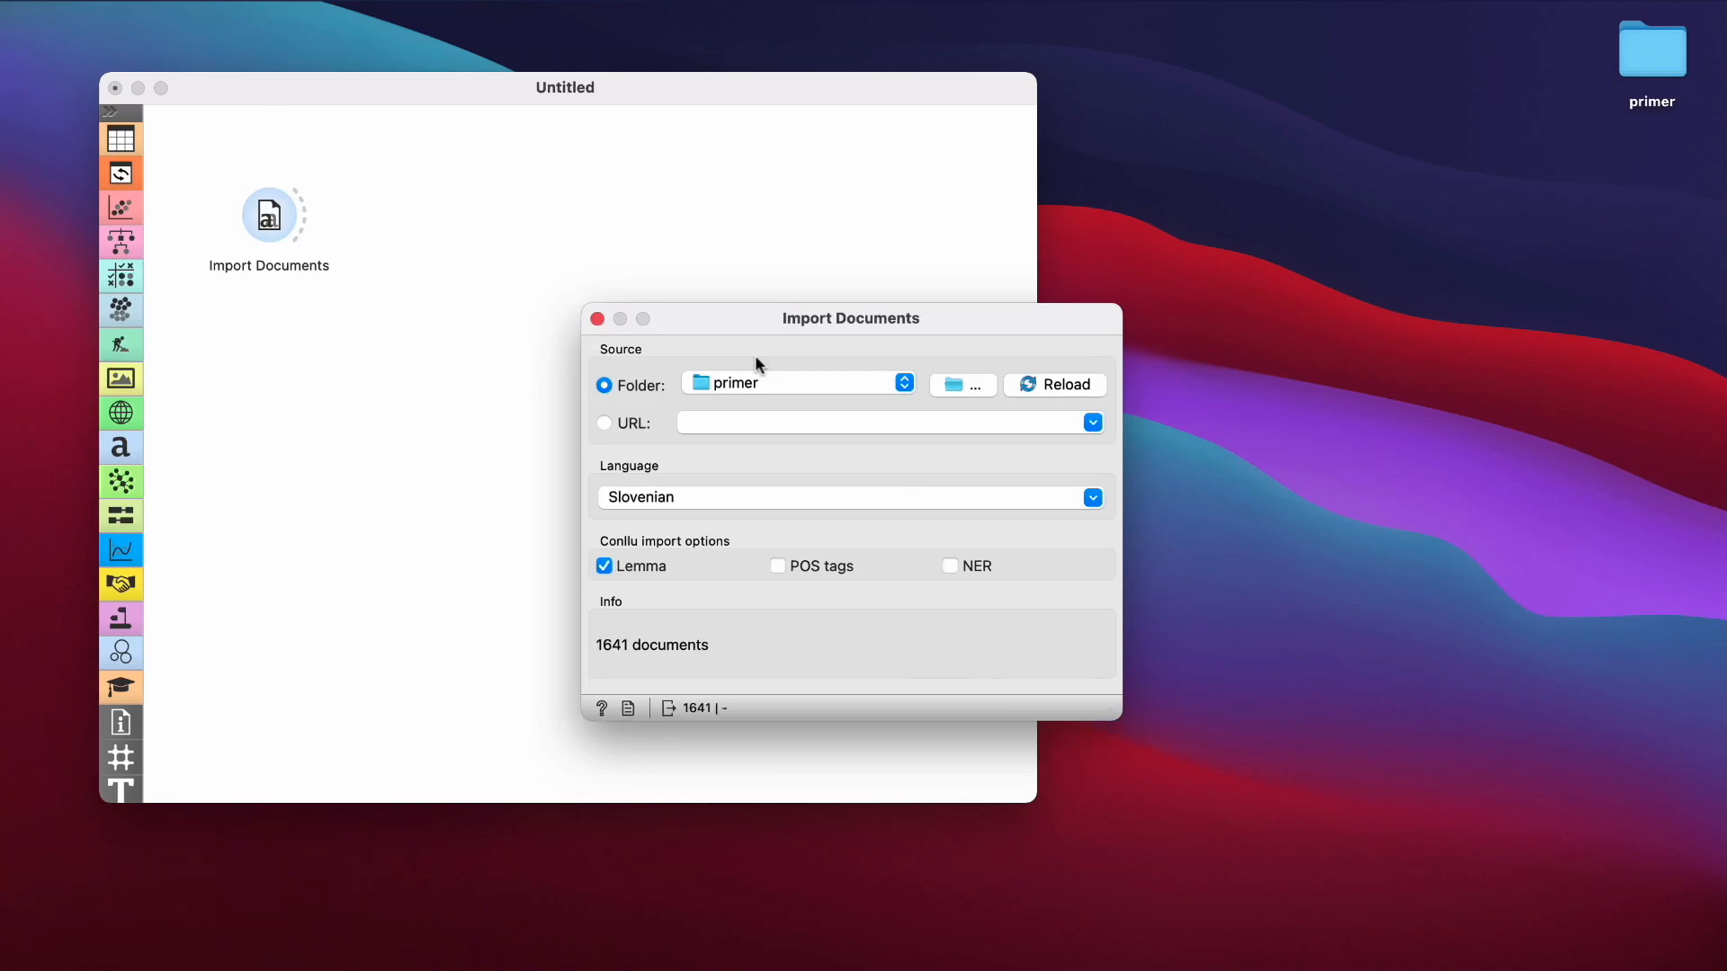
pyautogui.moveTo(753, 327); pyautogui.dragTo(580, 221)
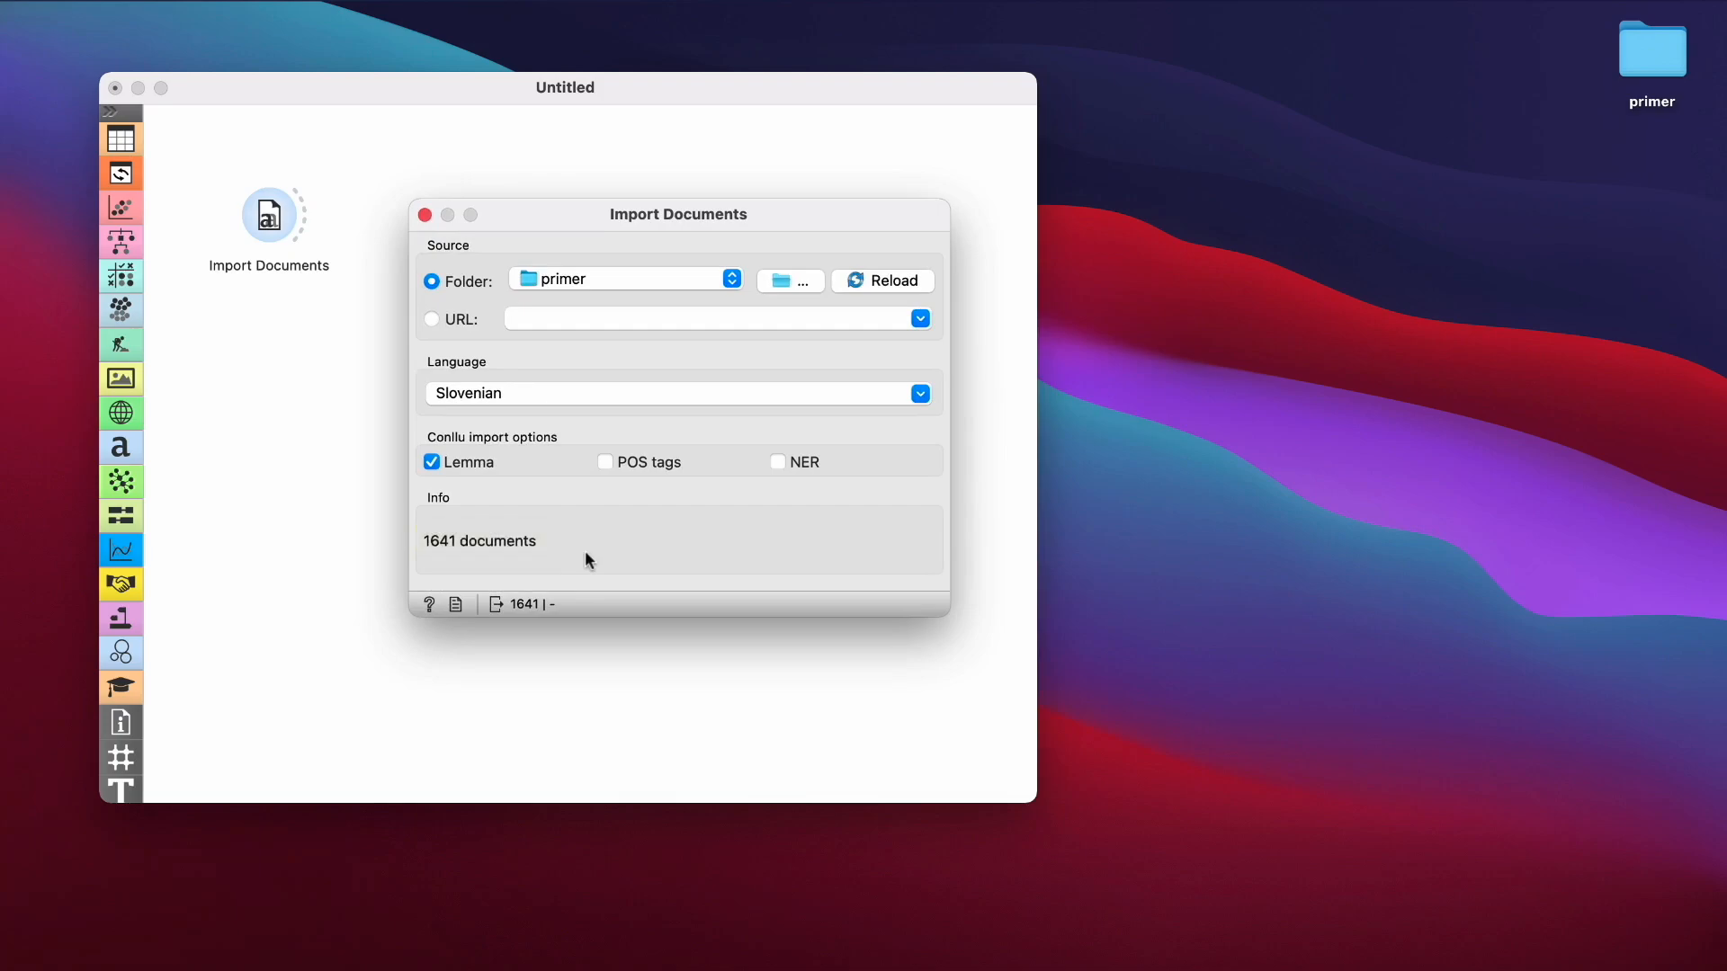
pyautogui.click(425, 215)
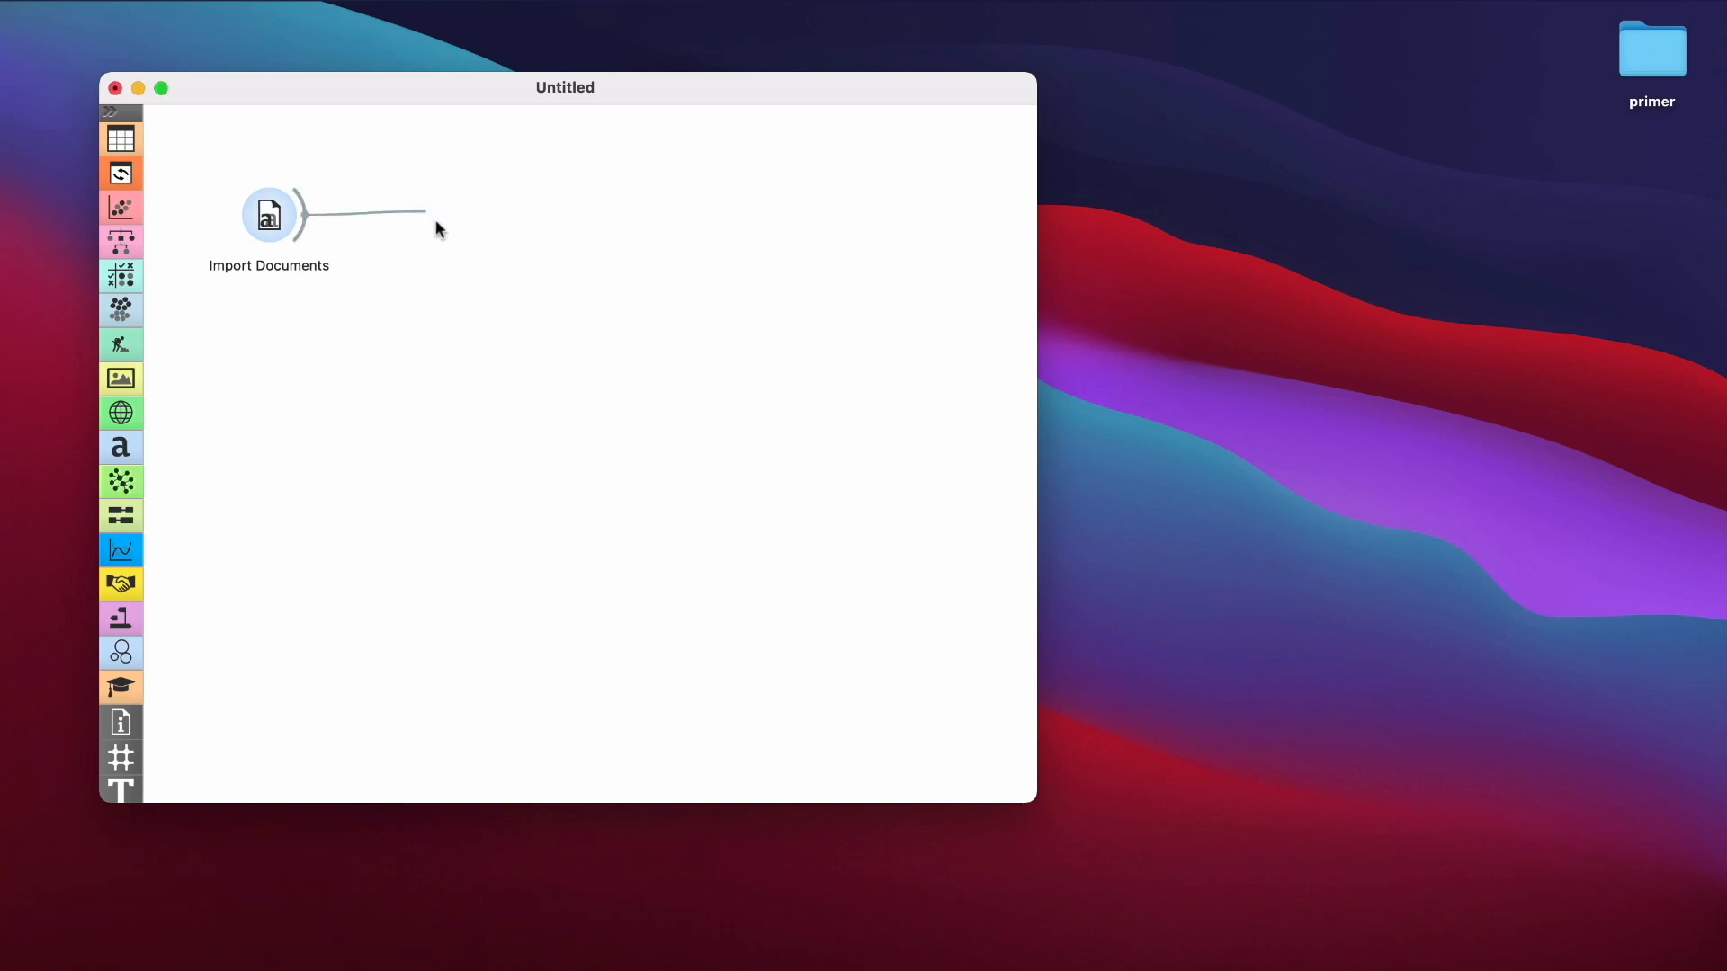
# - Connect a new Data Table widget to the output of Import Documents
pyautogui.moveTo(436, 221); pyautogui.dragTo(436, 221)
pyautogui.press('Down')
pyautogui.press('Return')
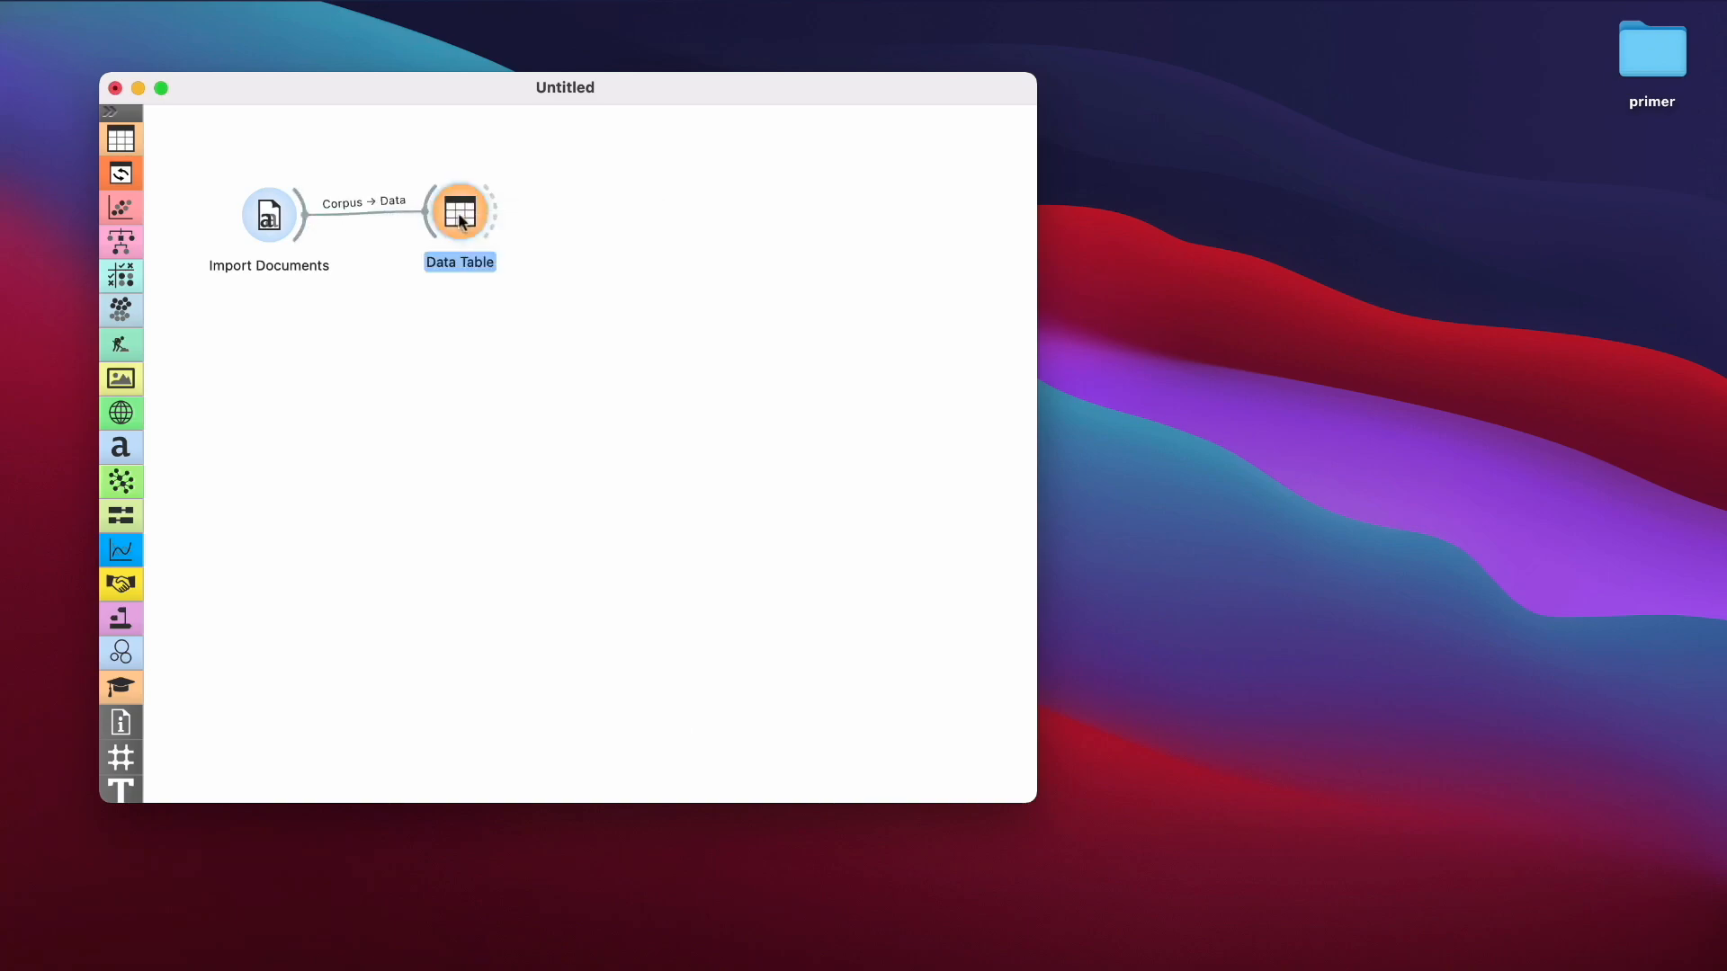
# - Examine the imported documents and their metadata in the Data Table, including the summary information
pyautogui.doubleClick(460, 216)
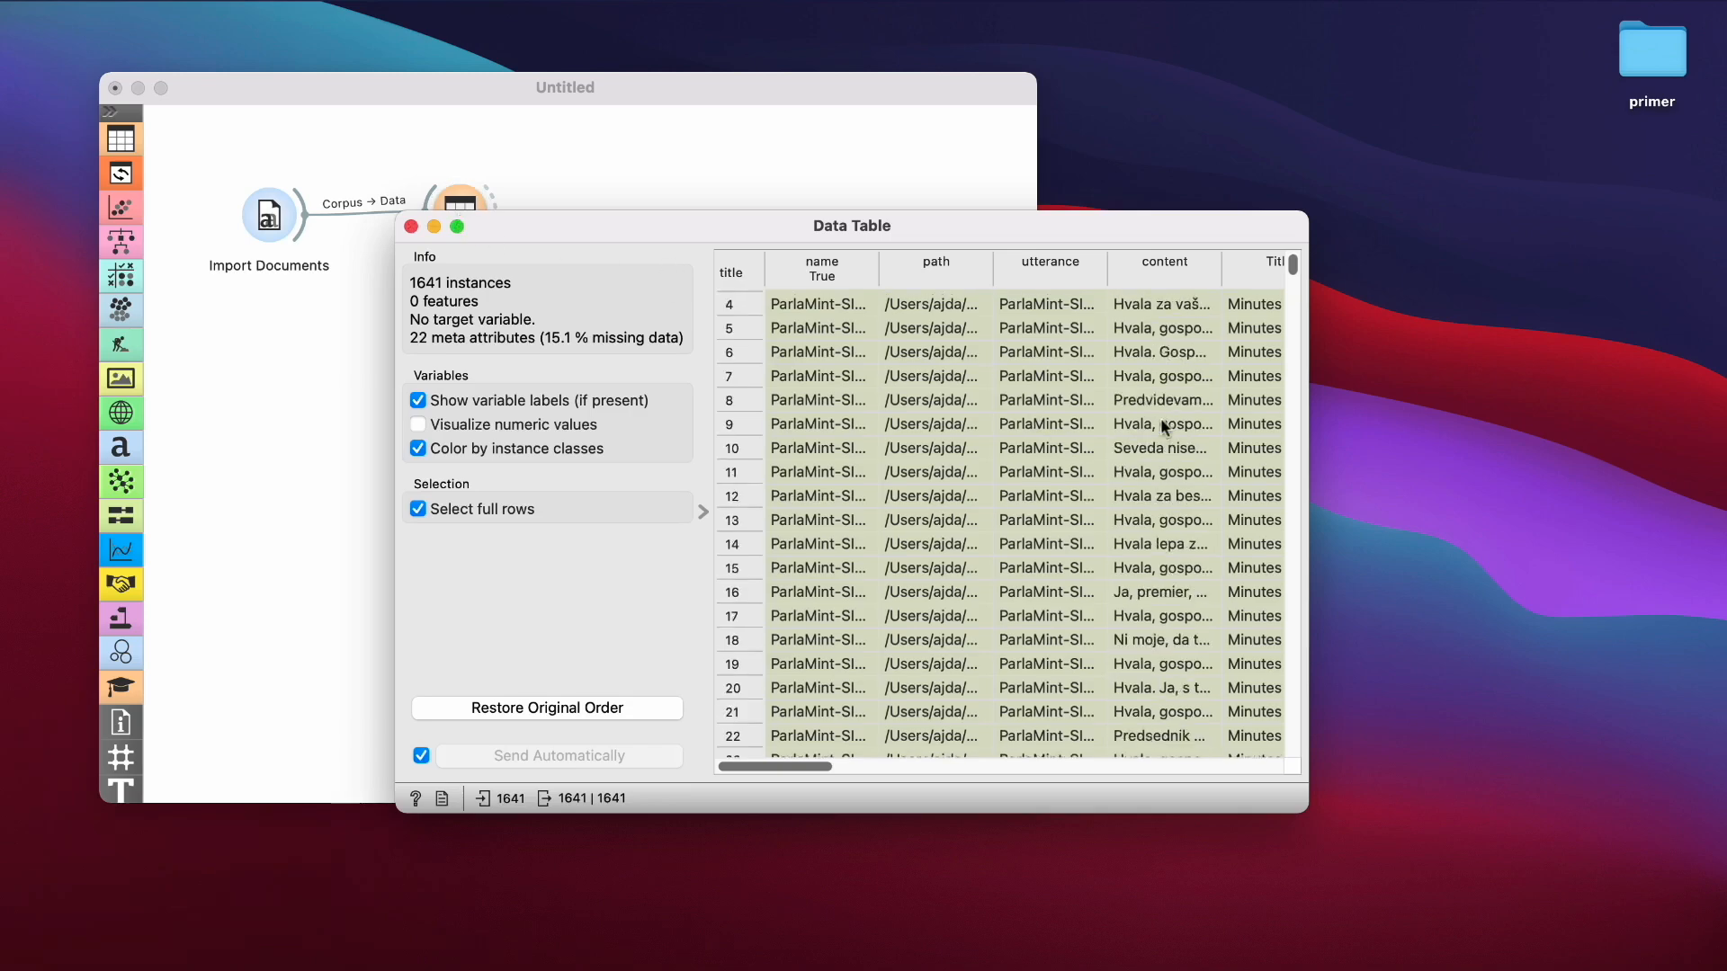
pyautogui.scroll(-10, 1161, 418)
pyautogui.scroll(10, 1160, 417)
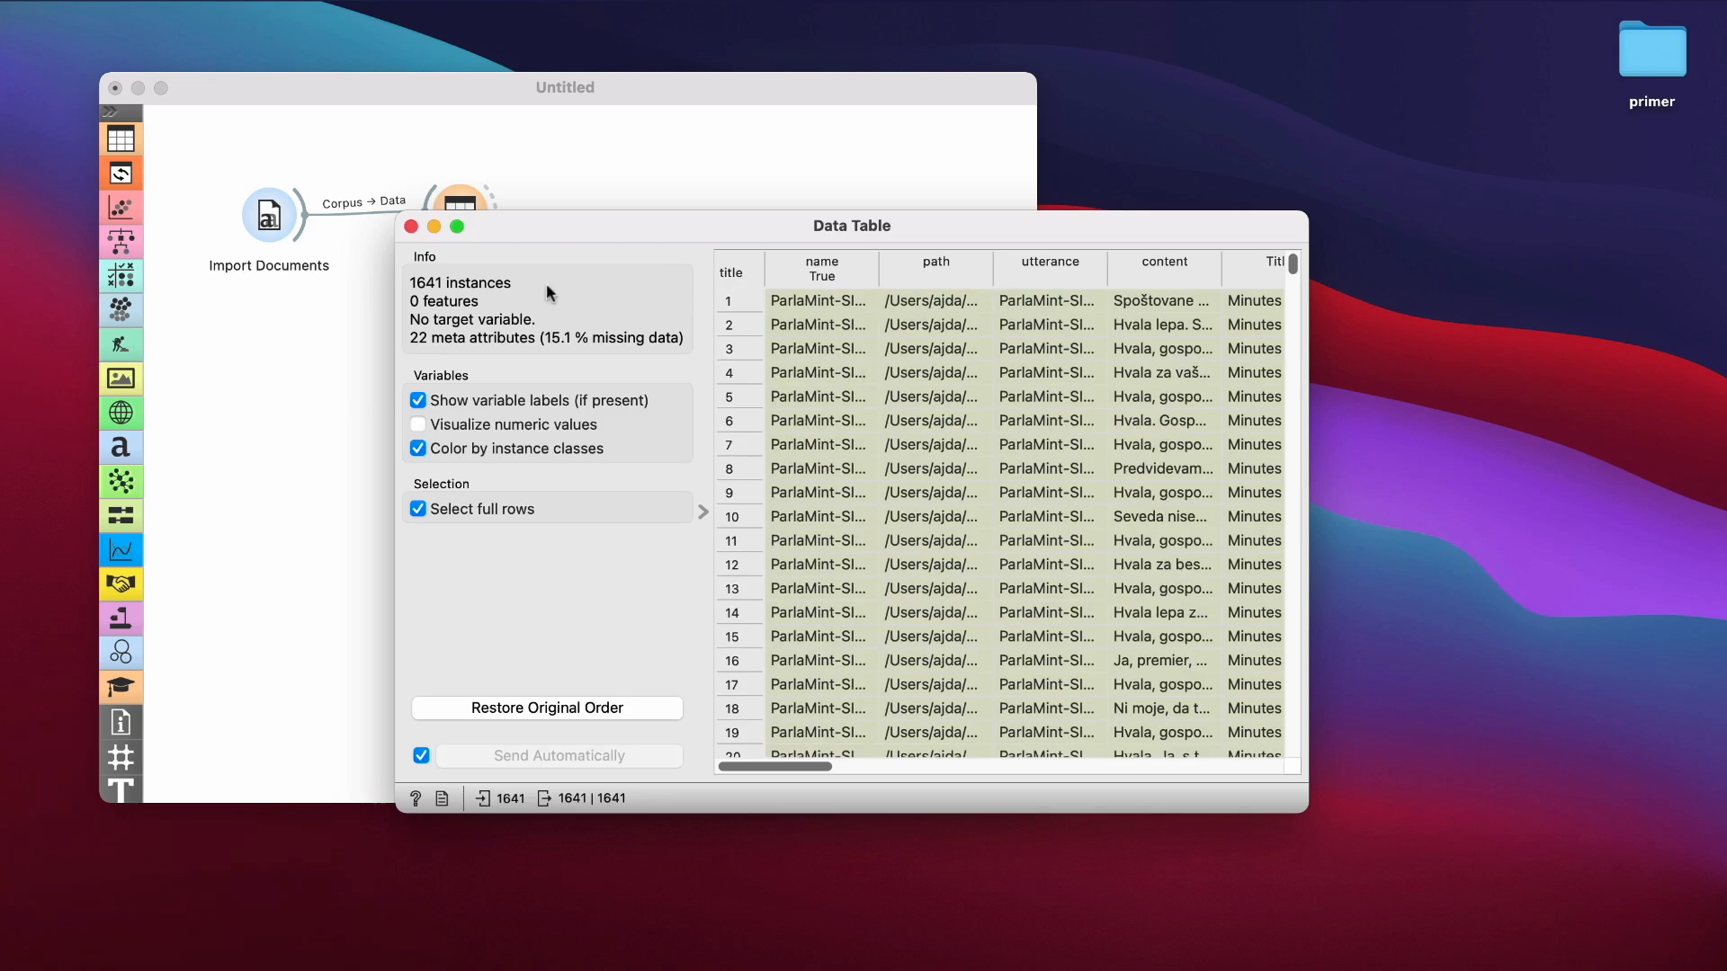
pyautogui.click(411, 226)
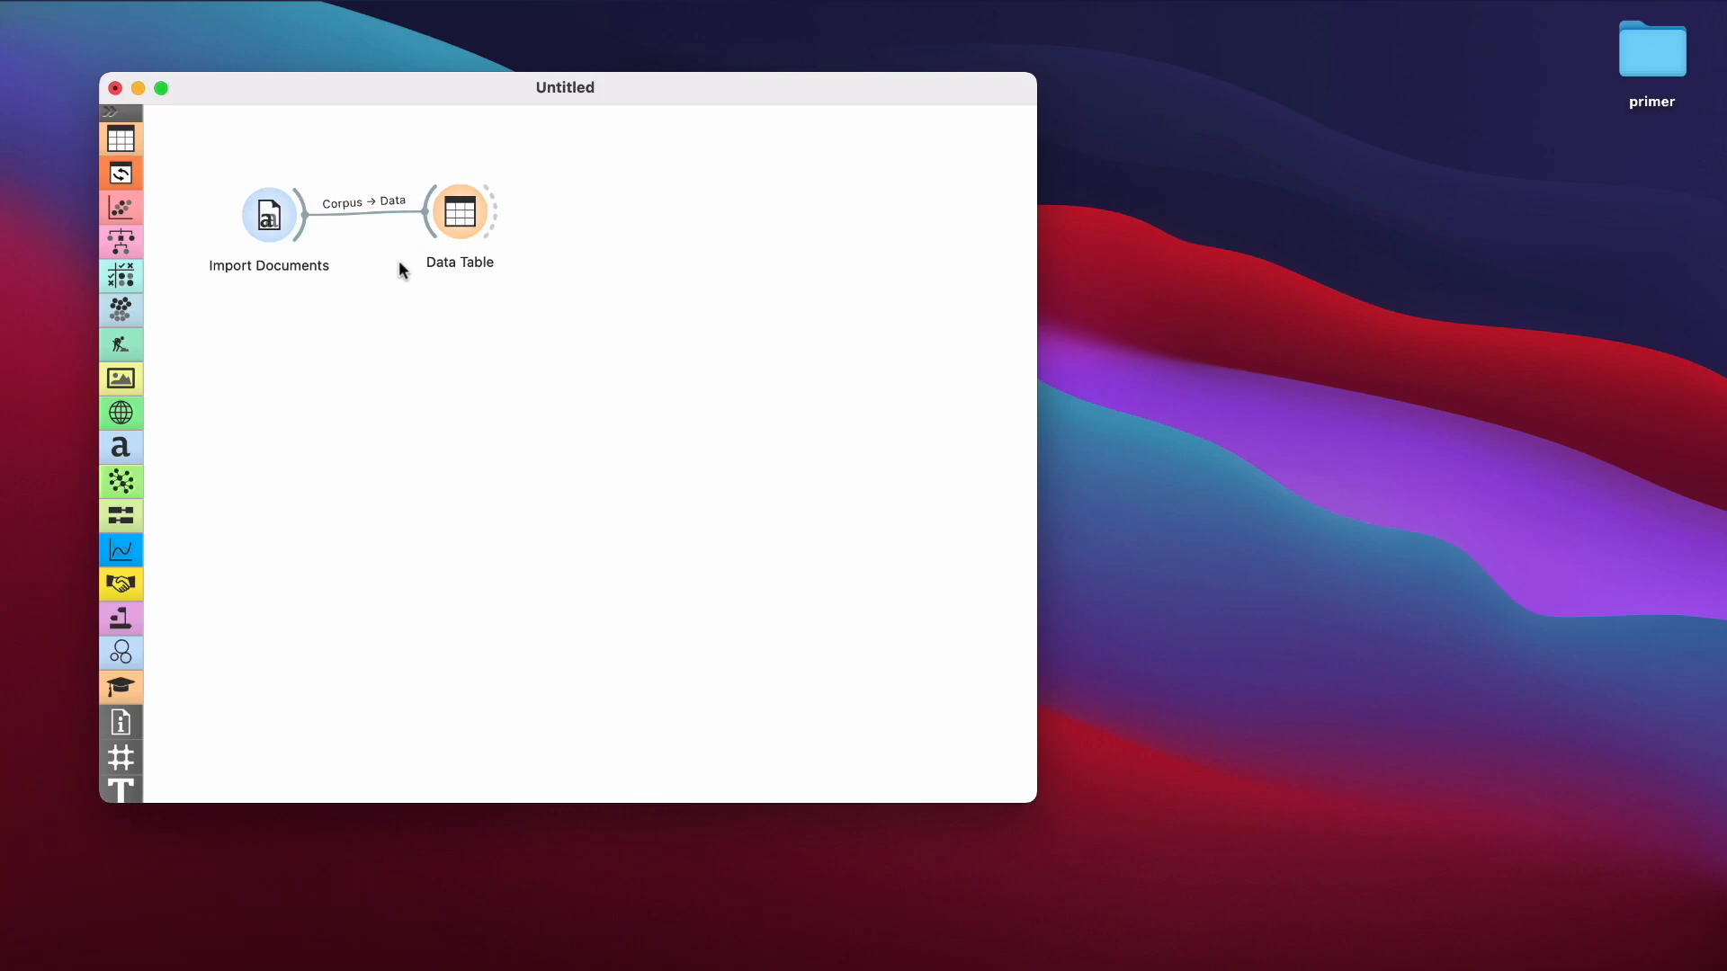
# - Check the CoNLL-U import options in Import Documents and connect a new Word Cloud widget to it
pyautogui.doubleClick(272, 218)
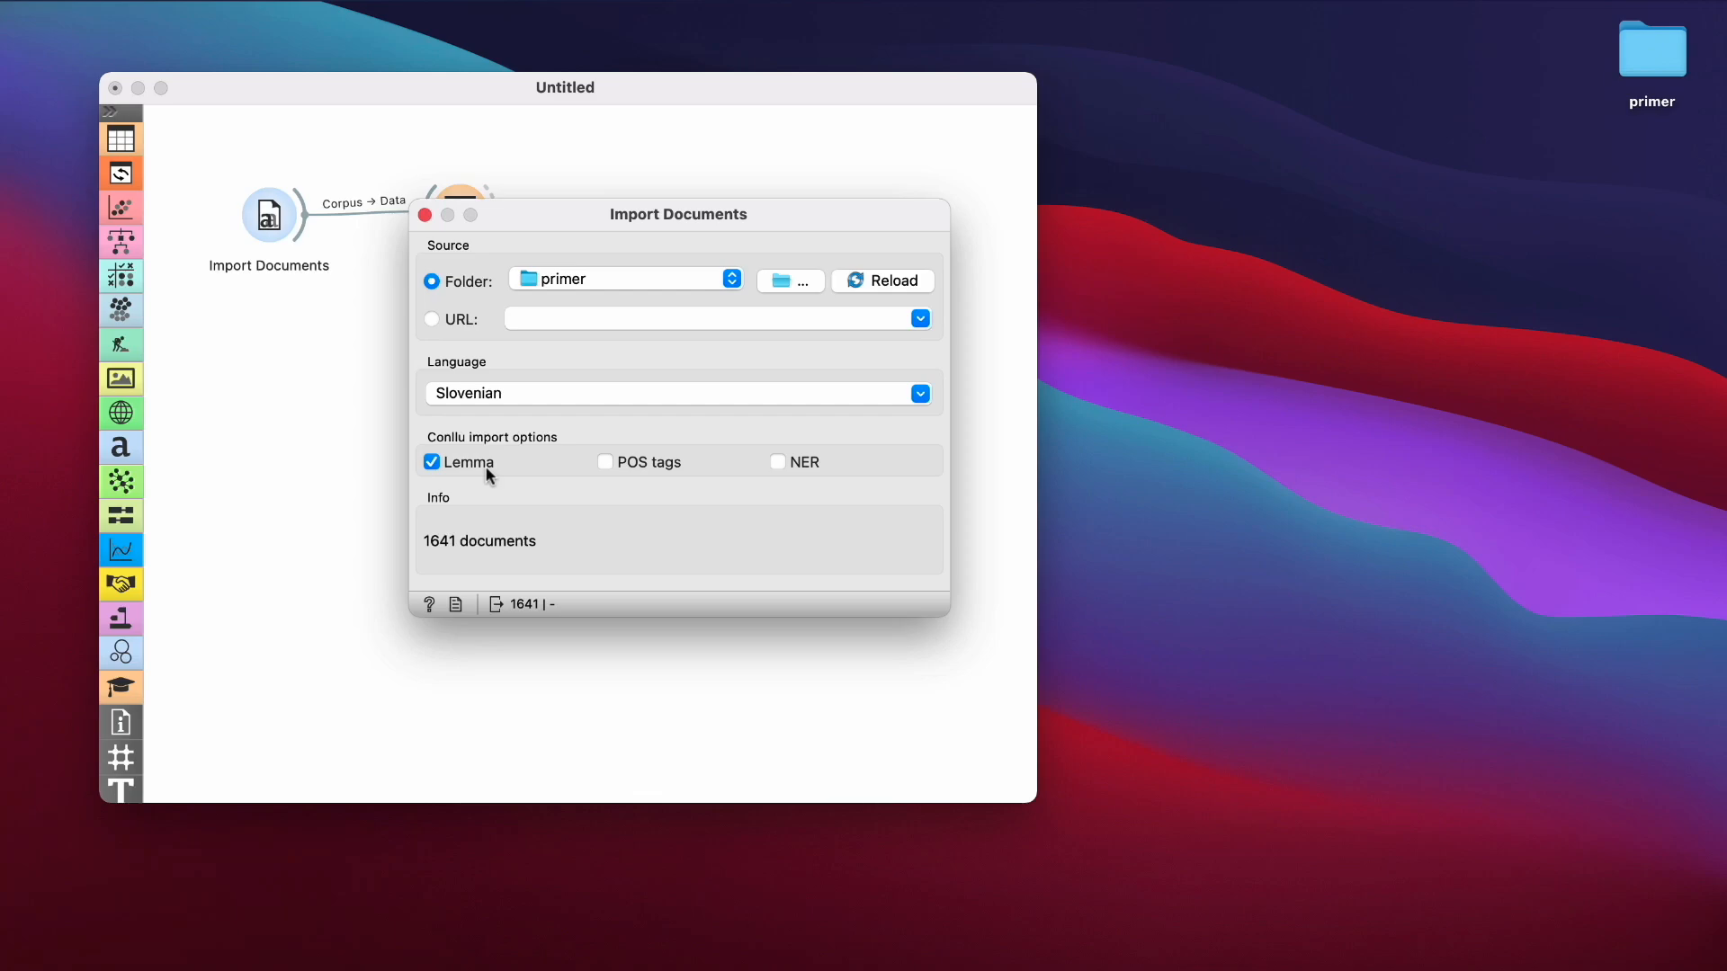
pyautogui.click(425, 214)
pyautogui.moveTo(313, 232); pyautogui.dragTo(431, 322)
pyautogui.write('word')
pyautogui.press('Return')
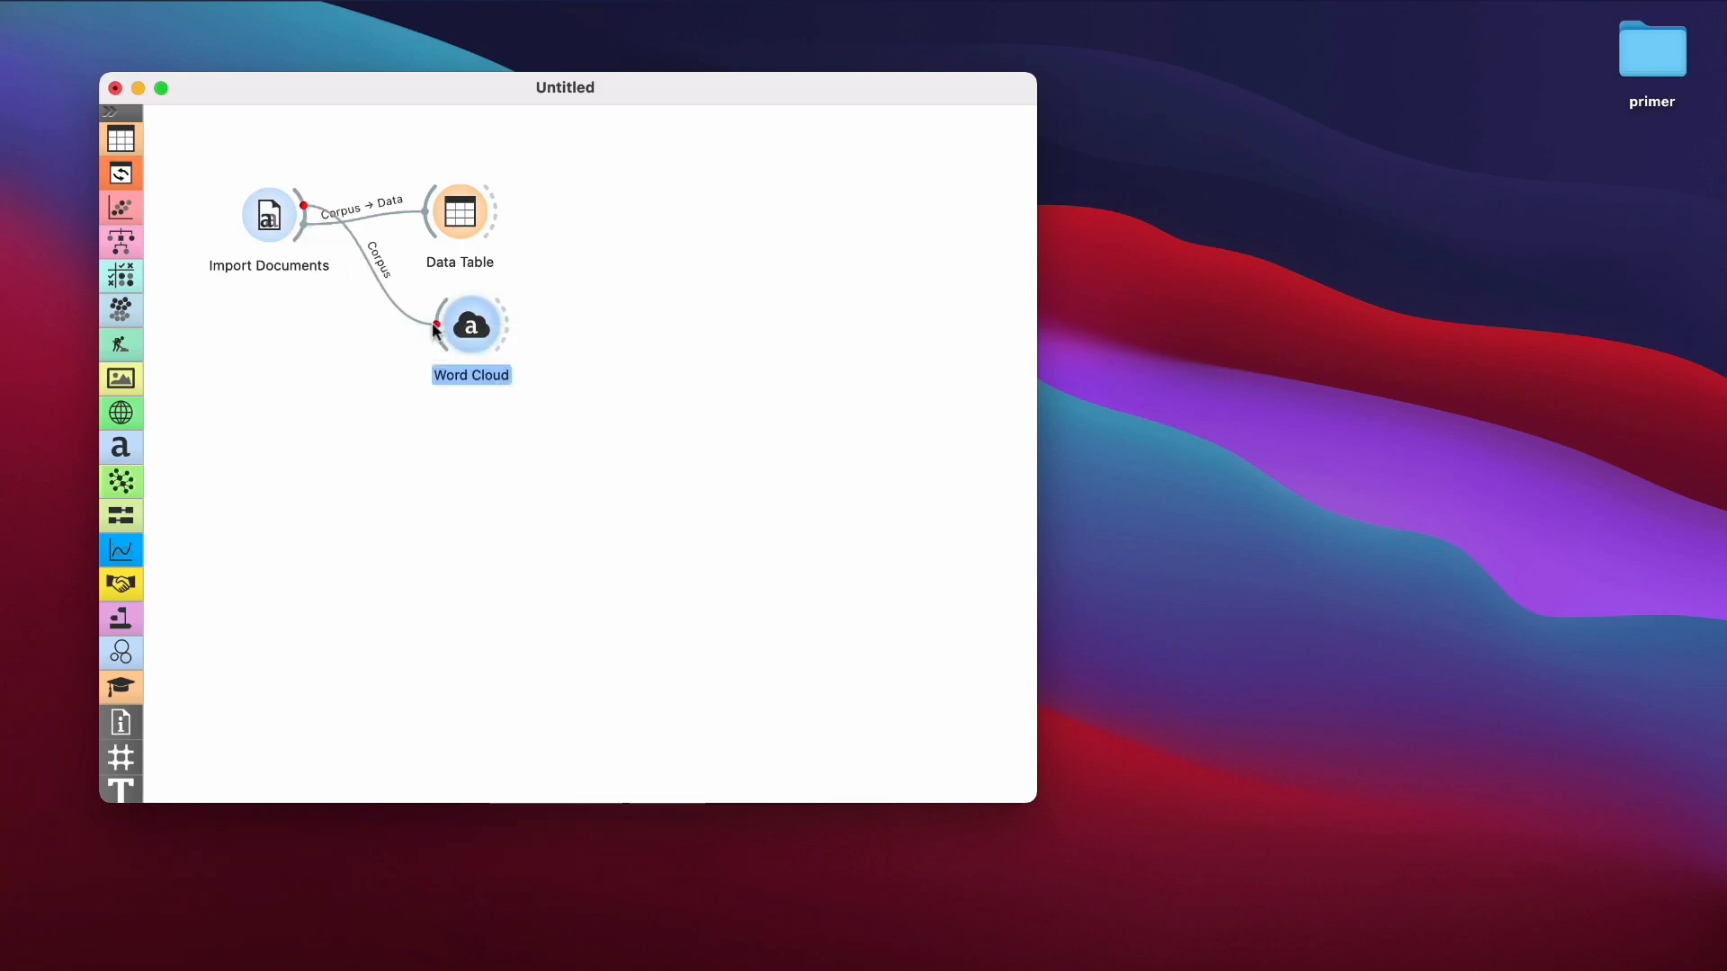
# - Examine the Word Cloud and its list of words and weights for the imported corpus
pyautogui.doubleClick(455, 329)
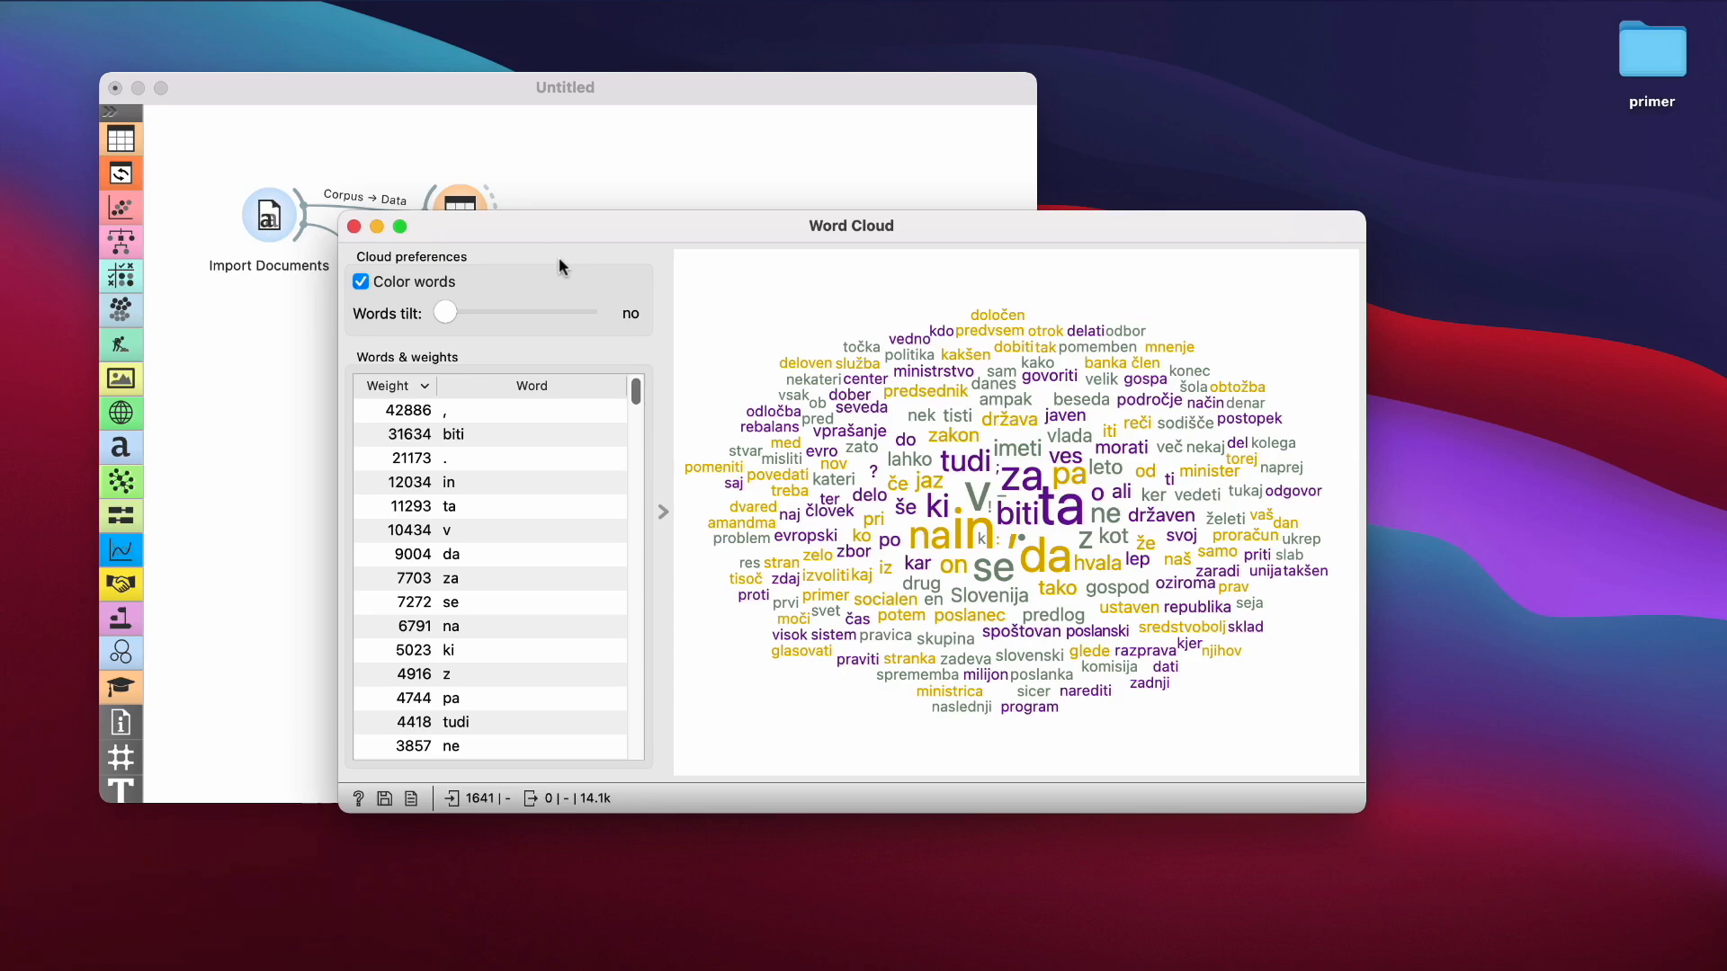
pyautogui.scroll(-8, 540, 498)
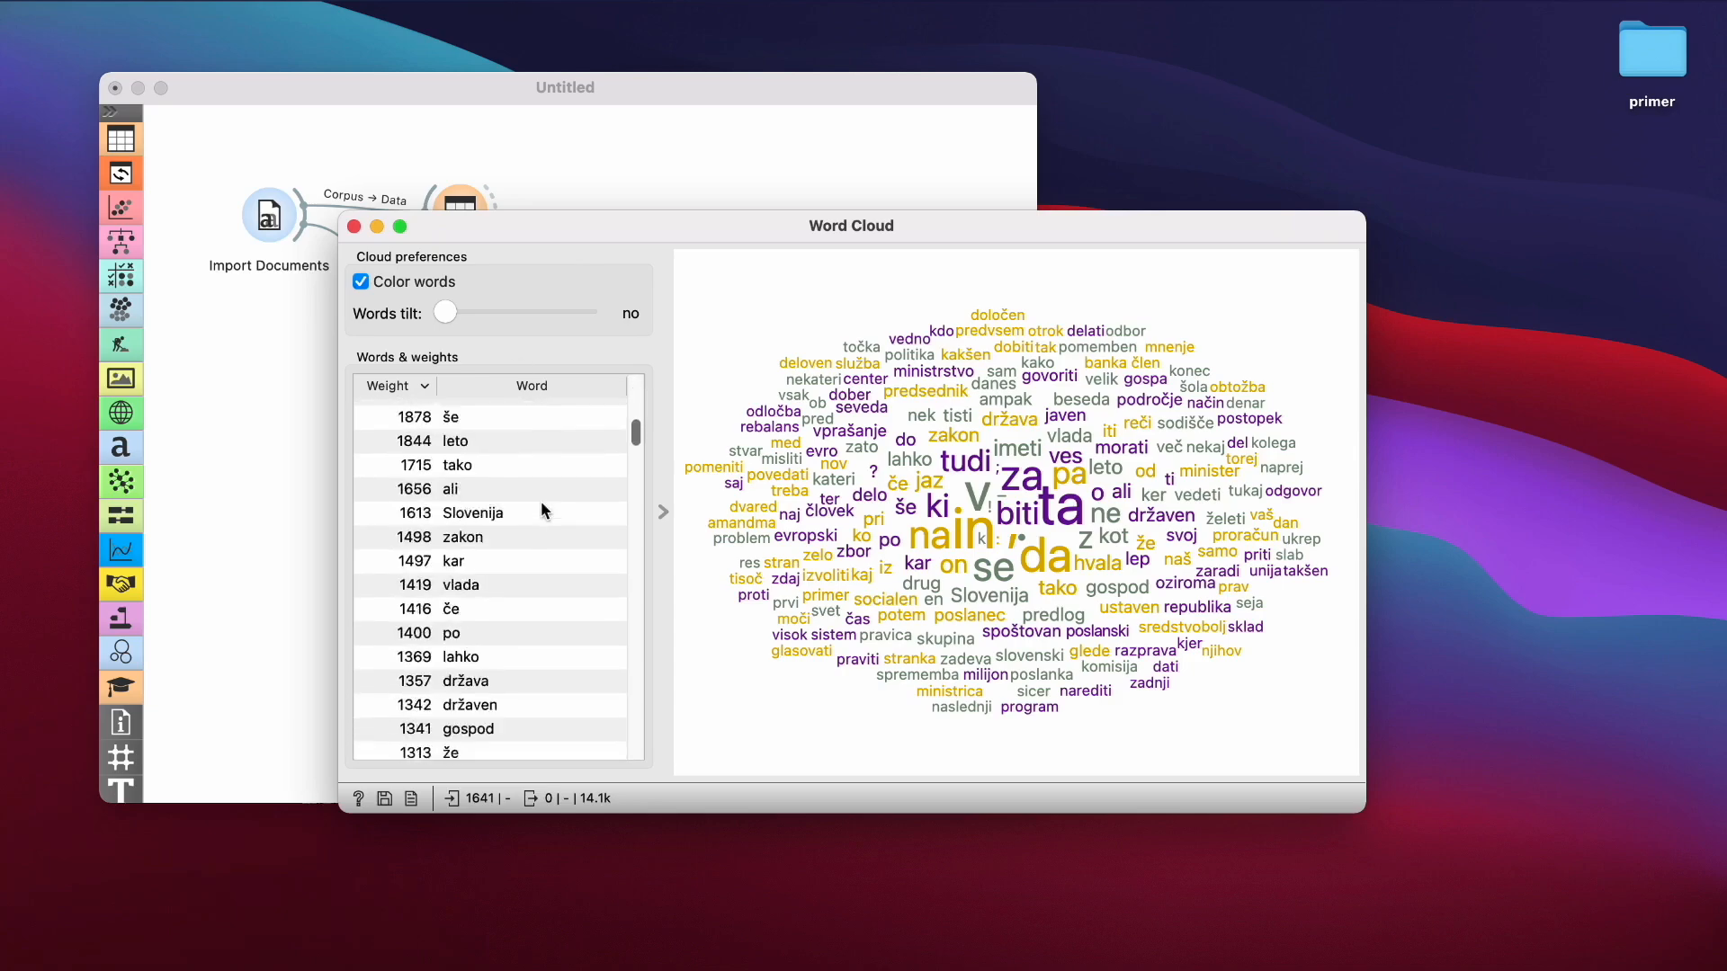
pyautogui.scroll(6, 543, 510)
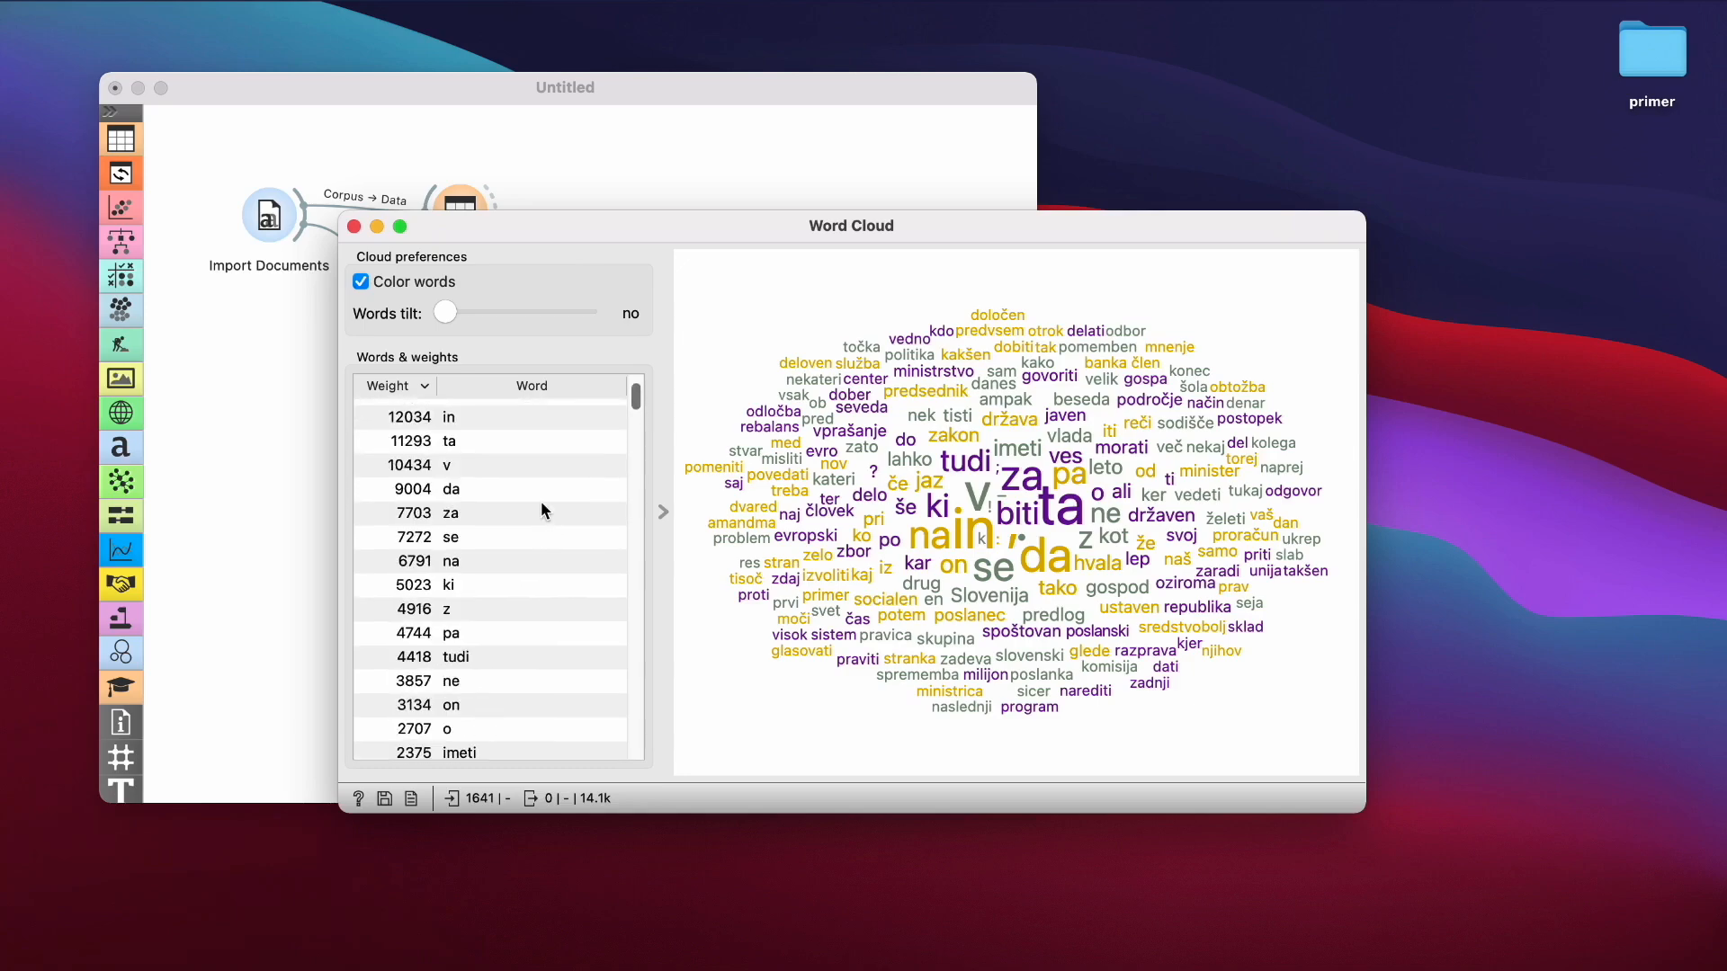
pyautogui.scroll(1, 542, 509)
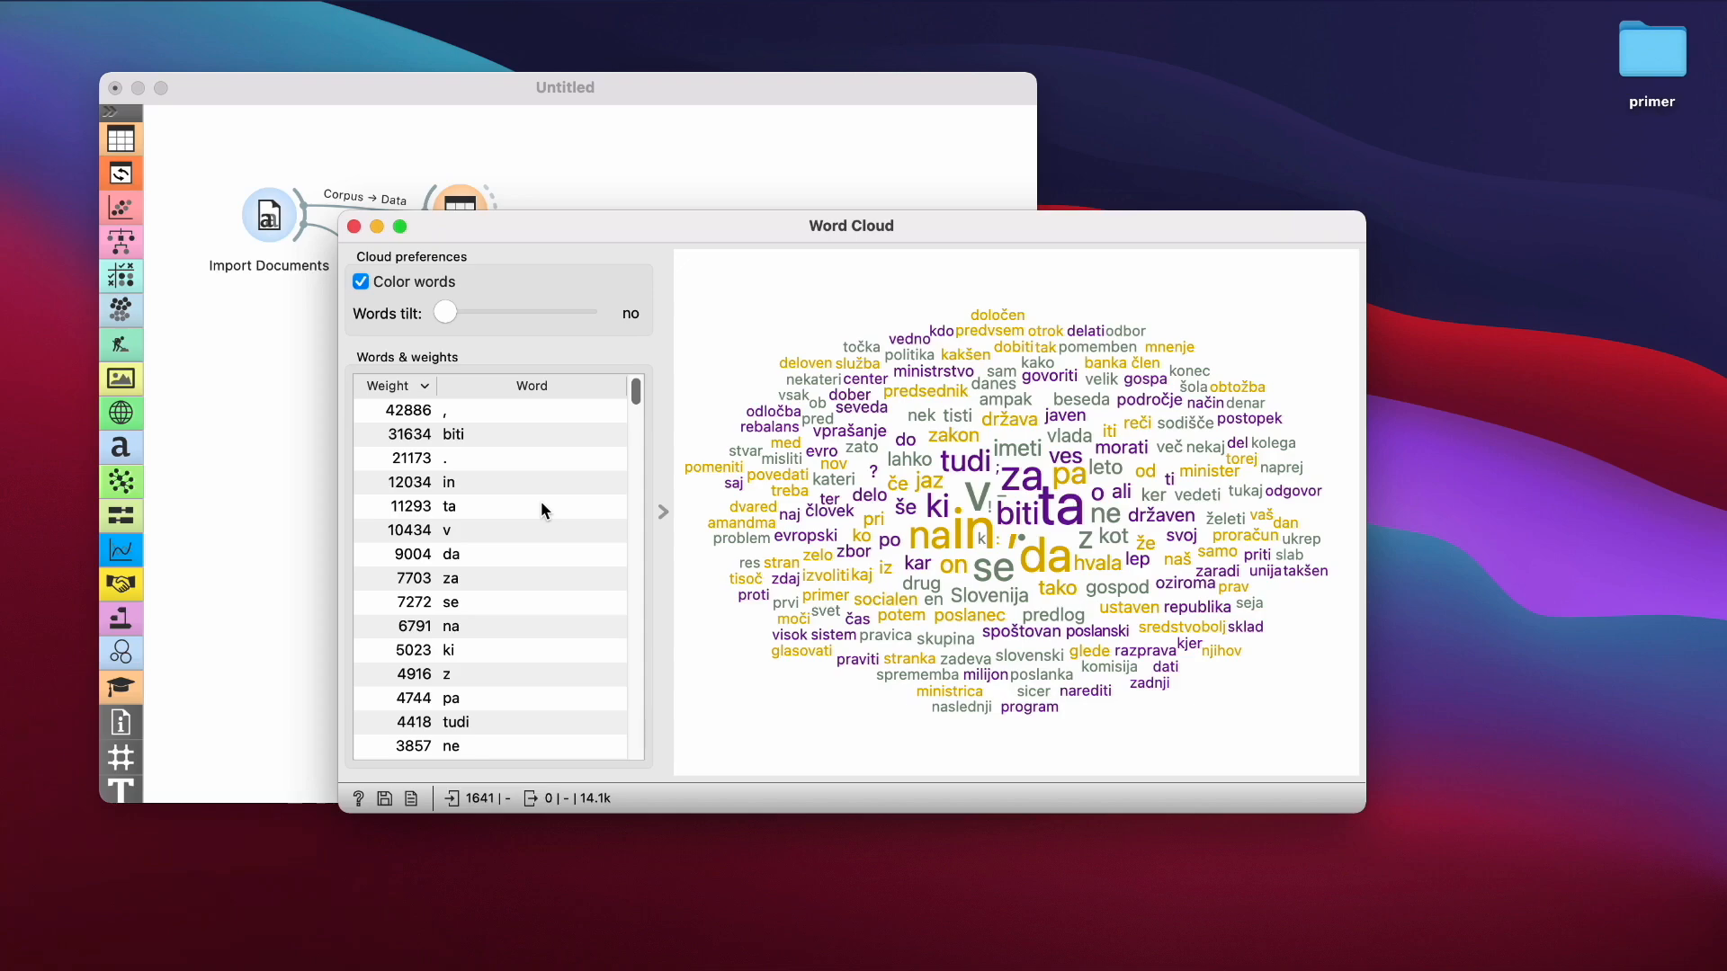
pyautogui.click(354, 226)
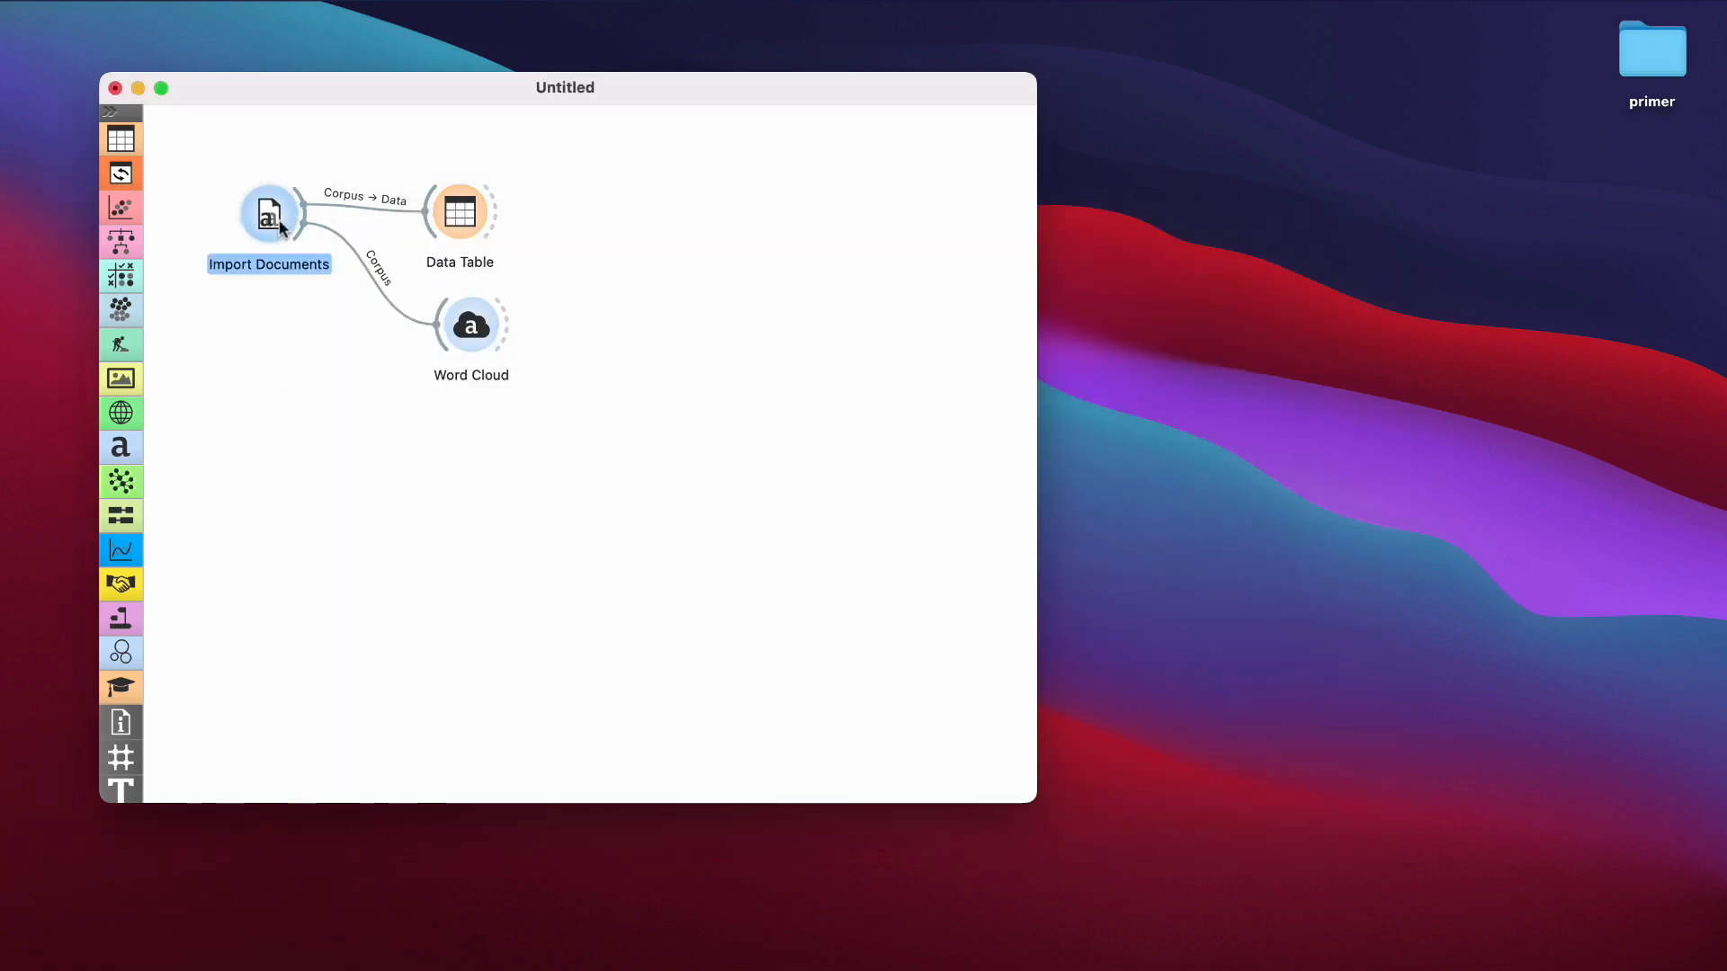
# - Enable the import of POS tags in the Import Documents widget
pyautogui.doubleClick(268, 214)
pyautogui.click(623, 466)
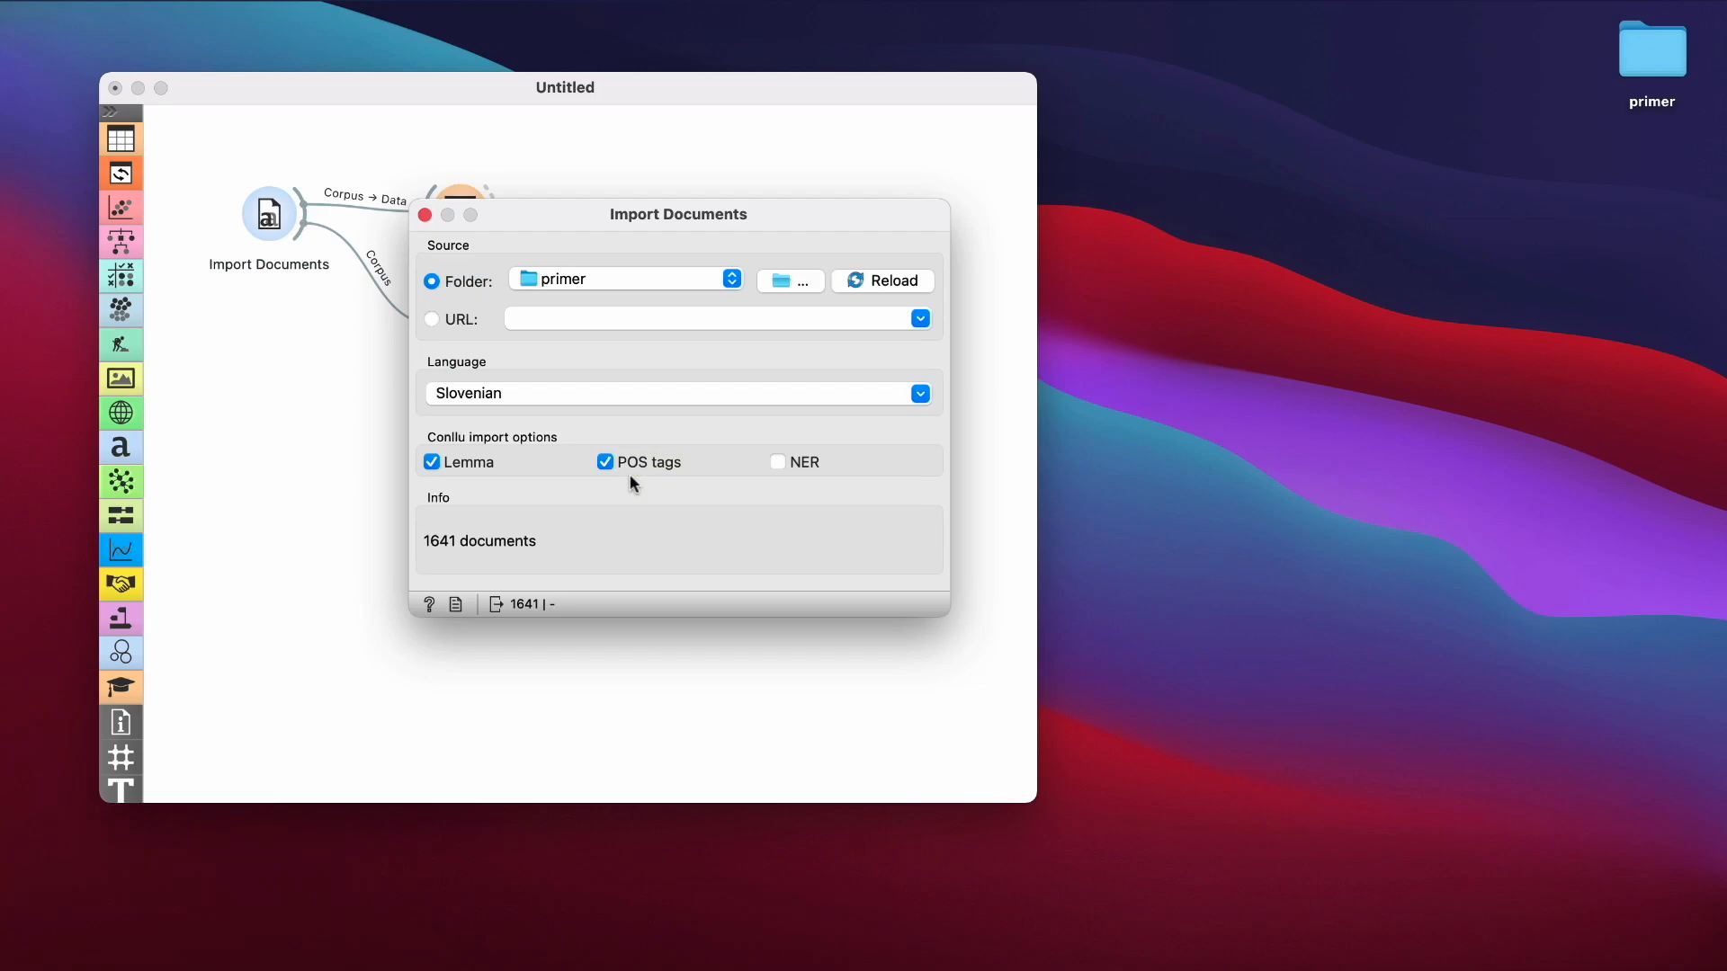
pyautogui.click(424, 215)
# - Place the open Word Cloud beside the workflow and insert a Preprocess Text widget between Import Documents and Word Cloud
pyautogui.doubleClick(466, 324)
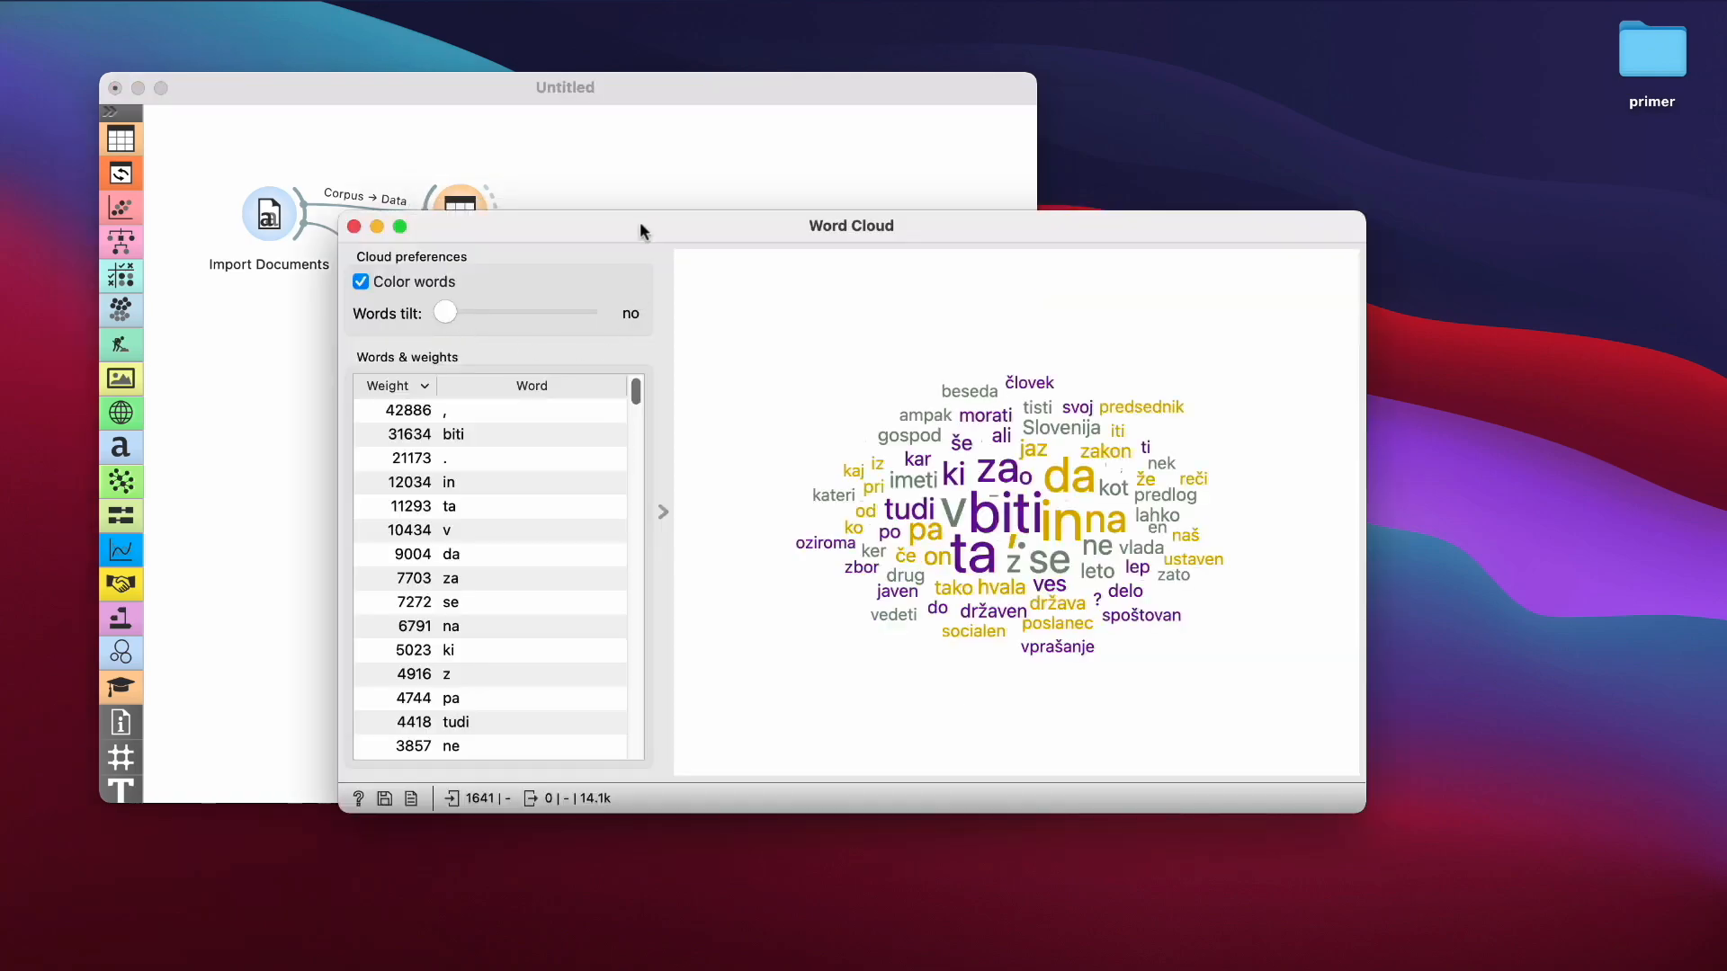
pyautogui.moveTo(640, 230); pyautogui.dragTo(996, 168)
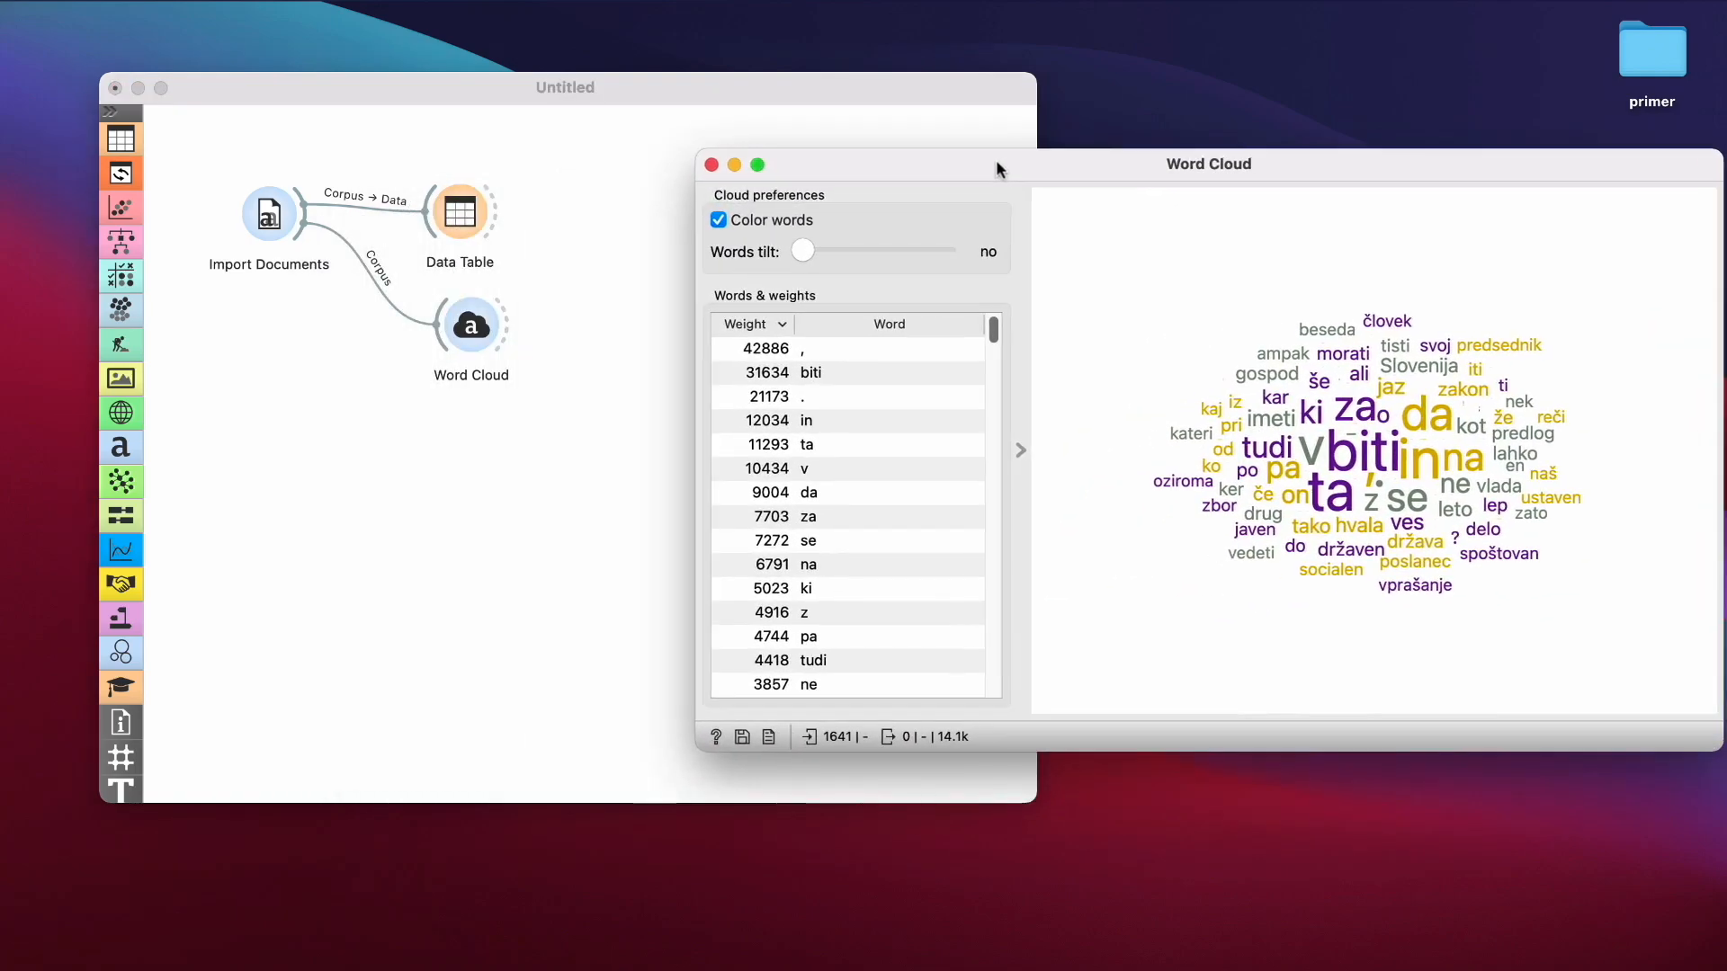
pyautogui.rightClick(358, 274)
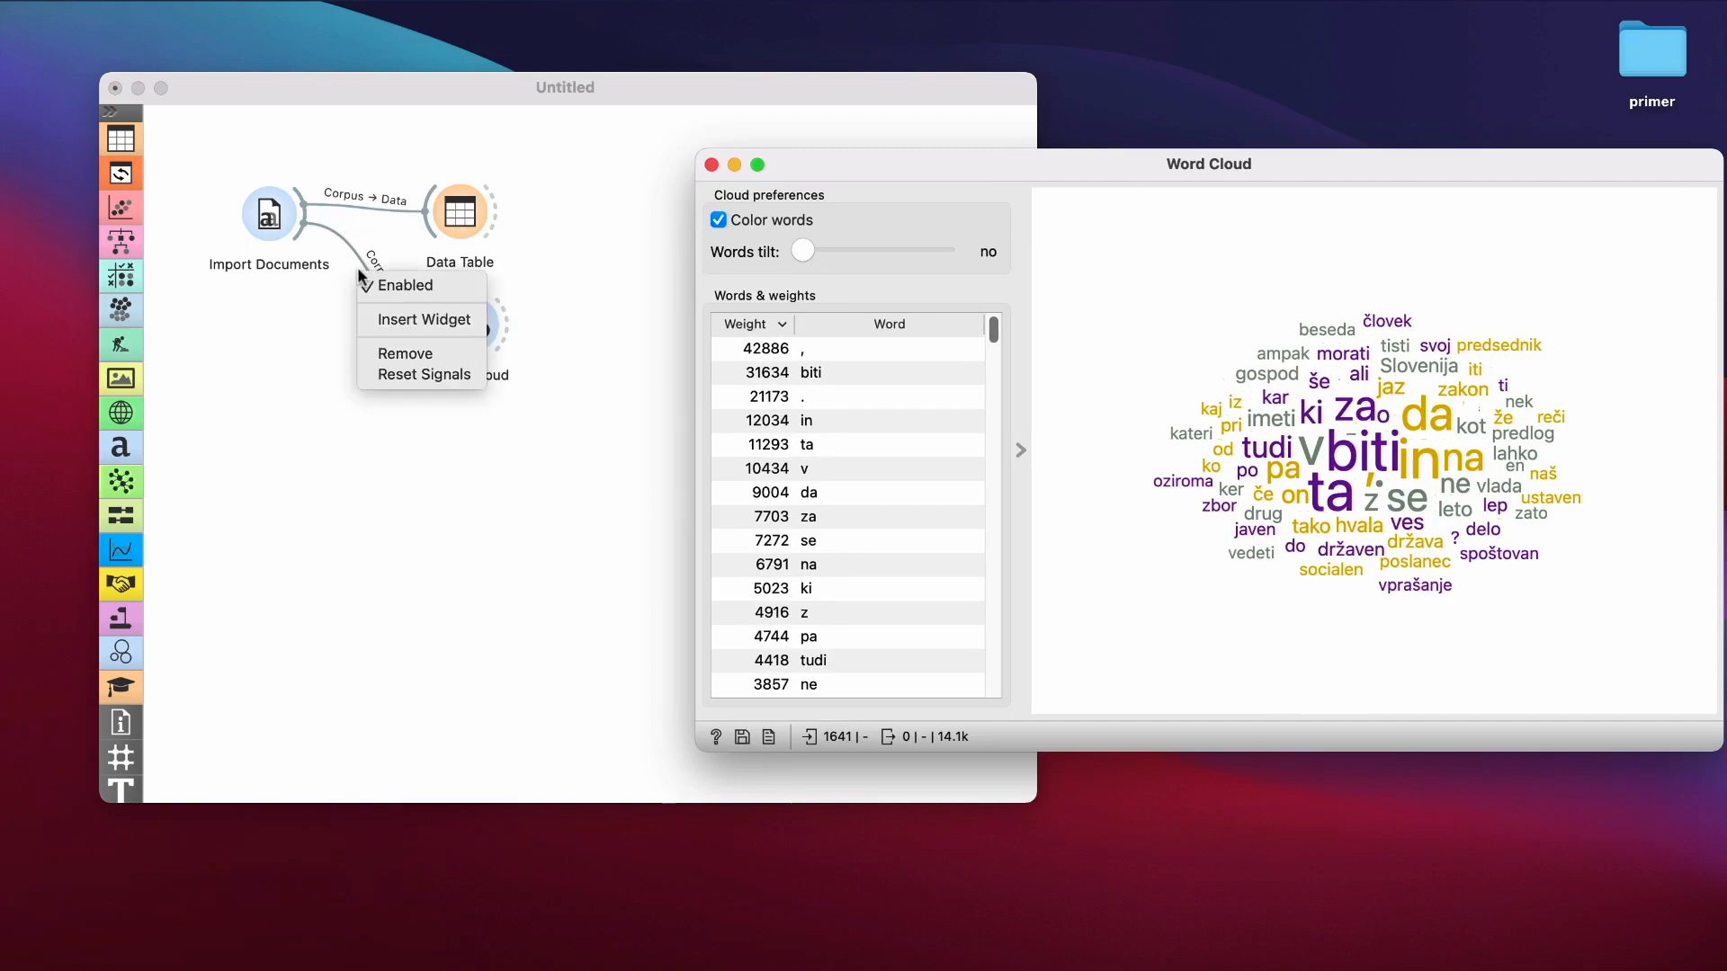
pyautogui.click(385, 324)
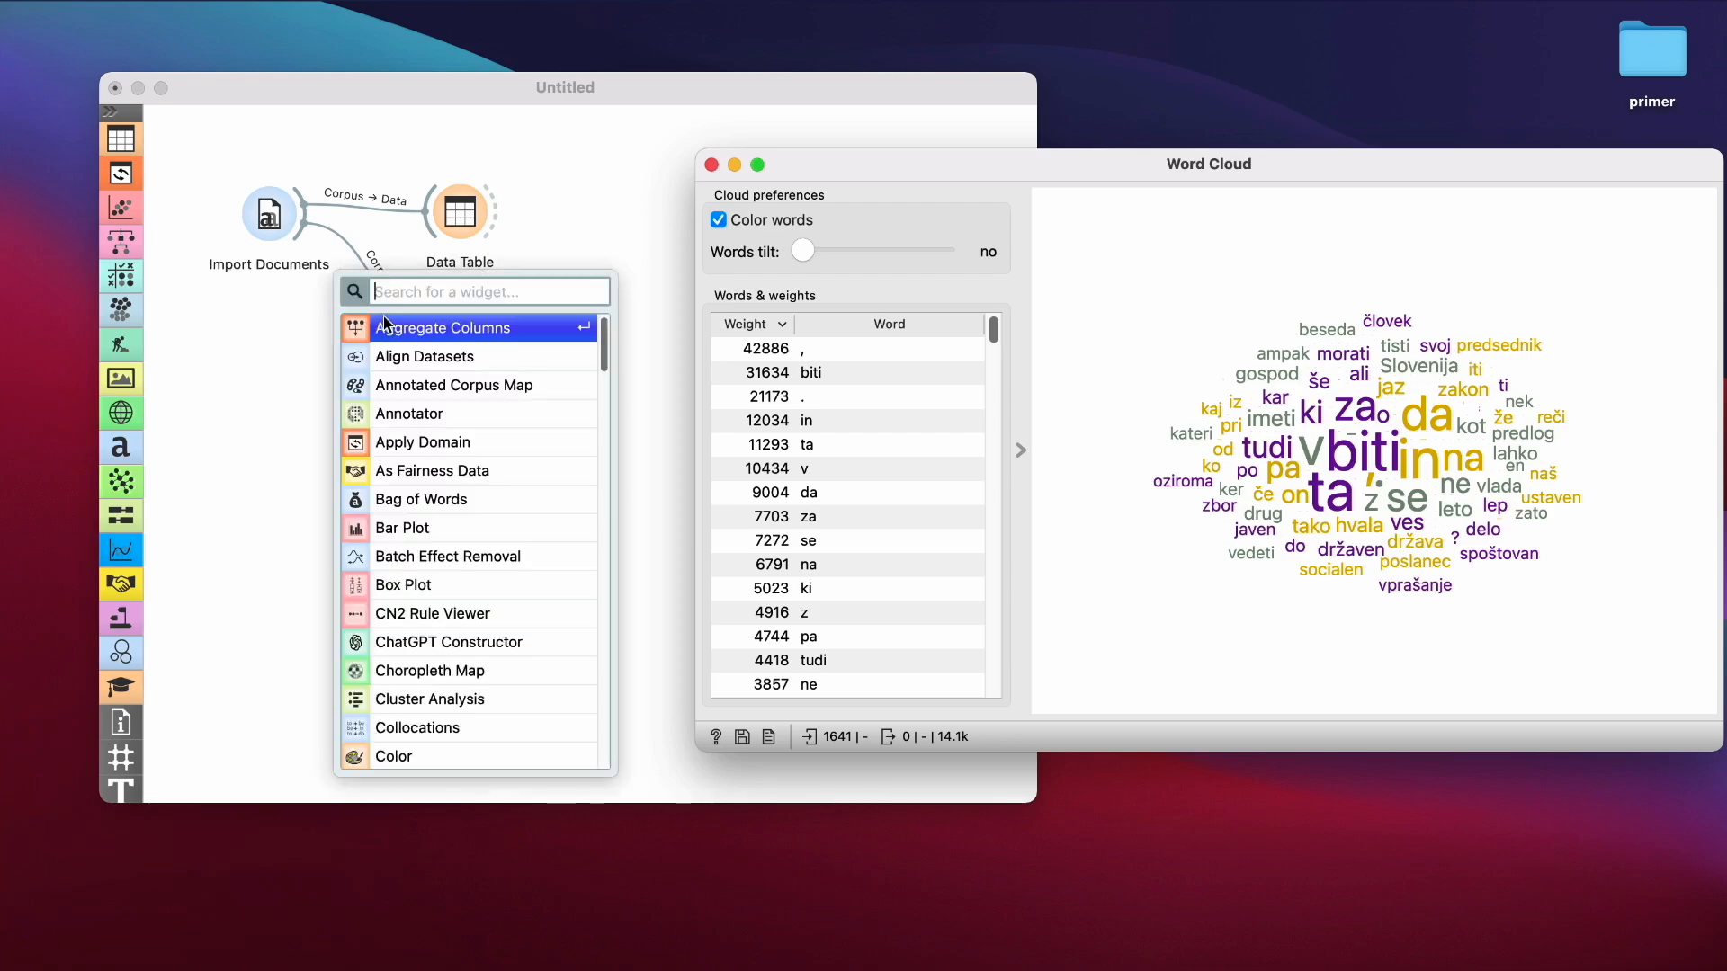
pyautogui.write('pre')
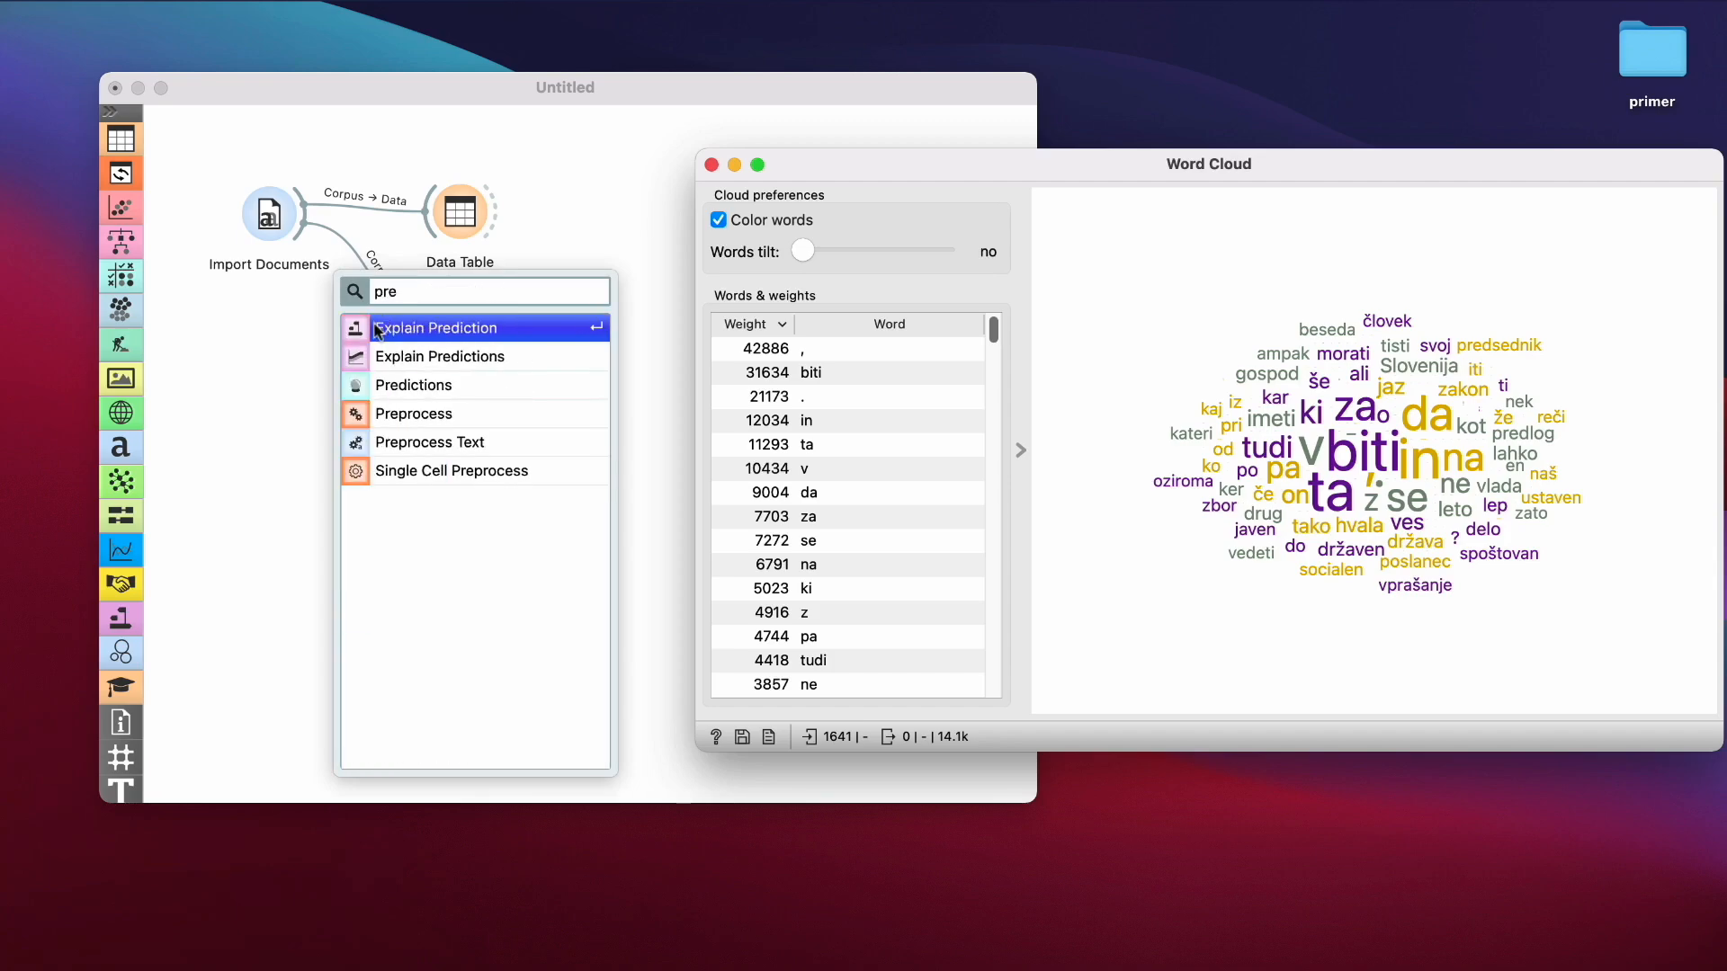
pyautogui.click(402, 444)
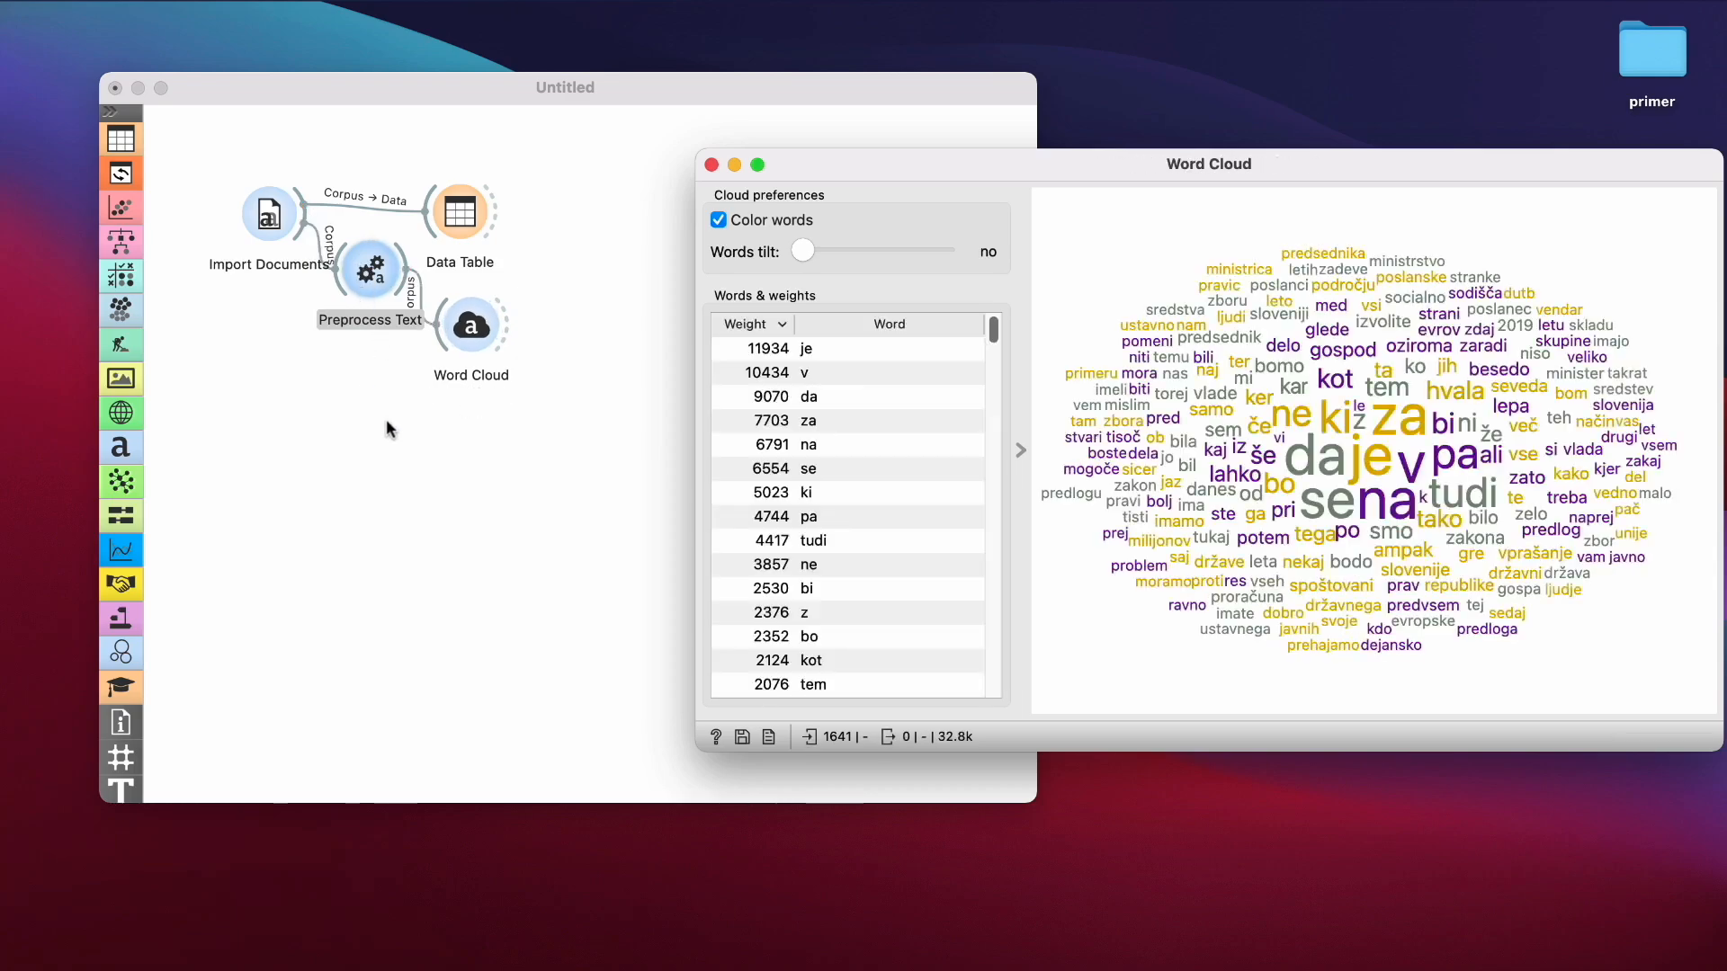
# - Remove the Transformation and Tokenization preprocessors from the Preprocess Text widget, keeping its window enlarged and clear of the notice
pyautogui.doubleClick(368, 267)
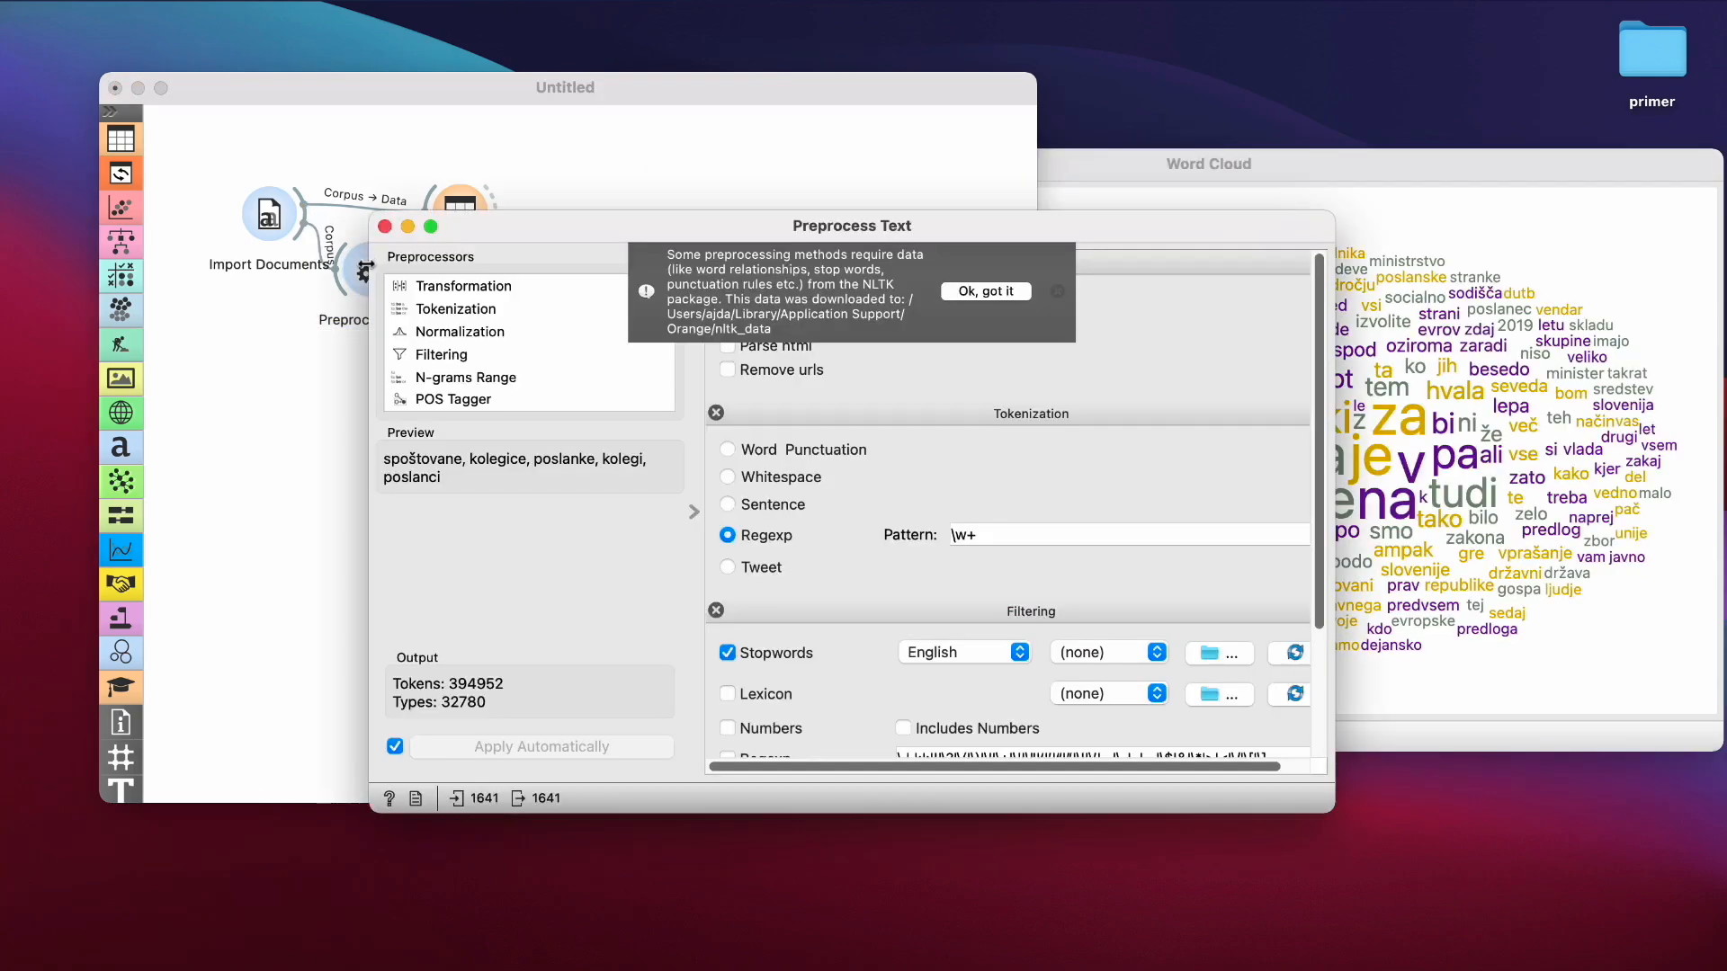
pyautogui.click(985, 292)
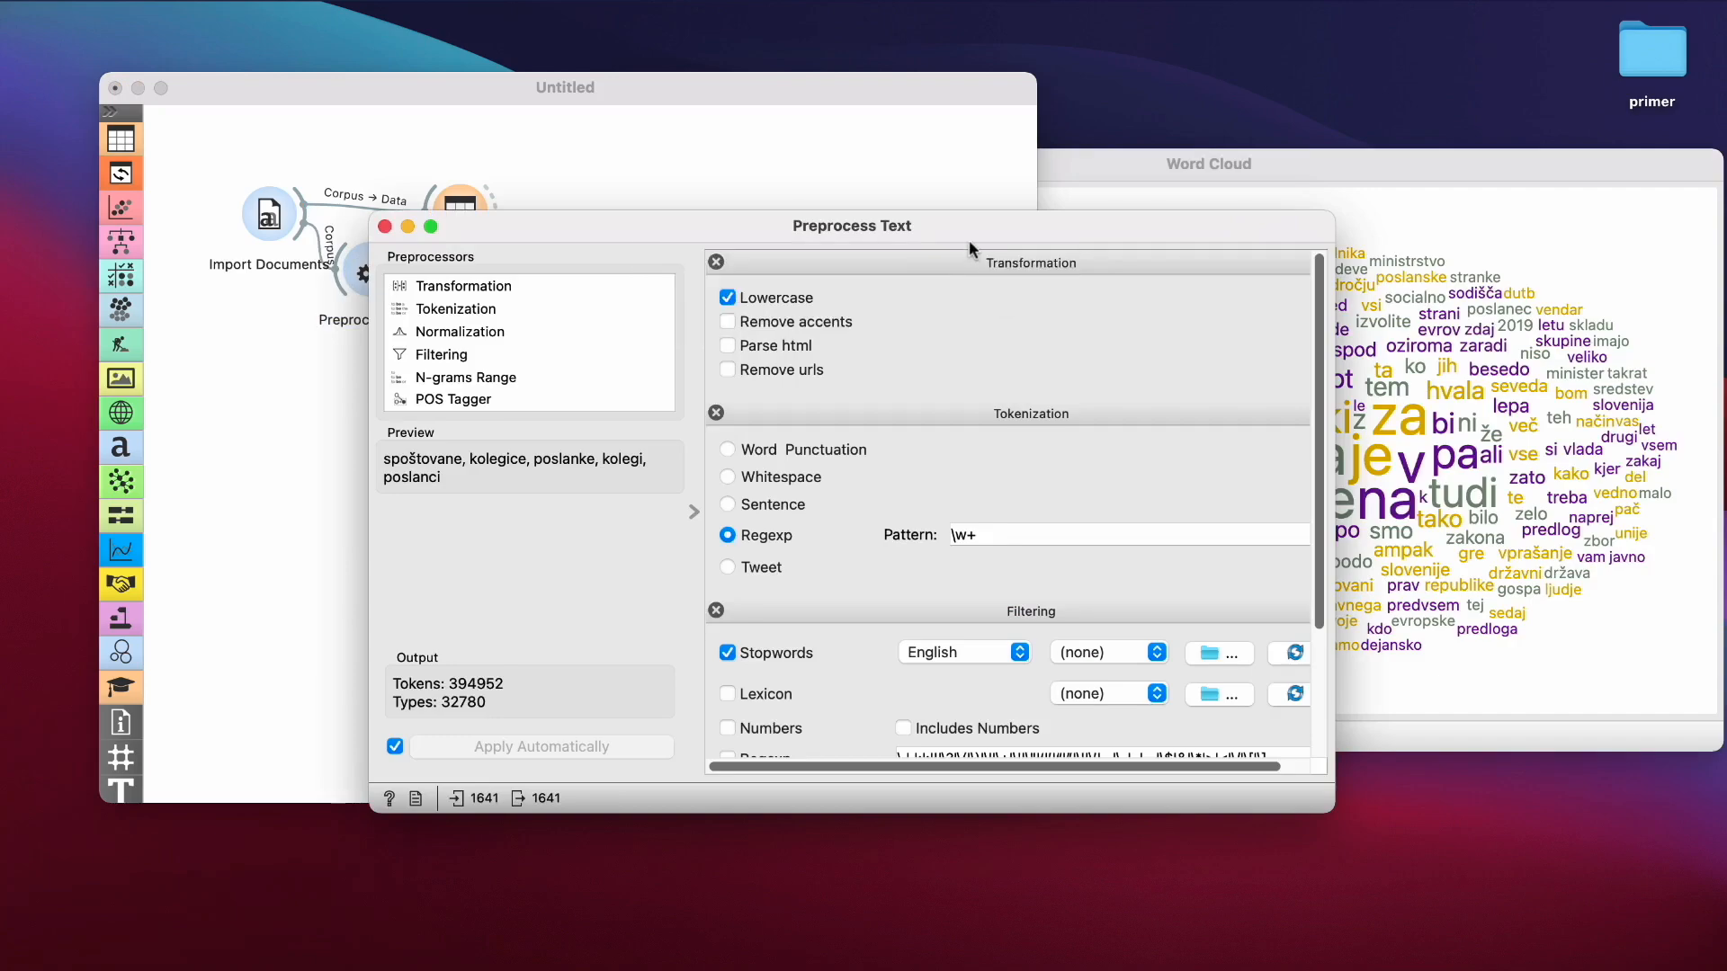
pyautogui.moveTo(971, 233); pyautogui.dragTo(975, 128)
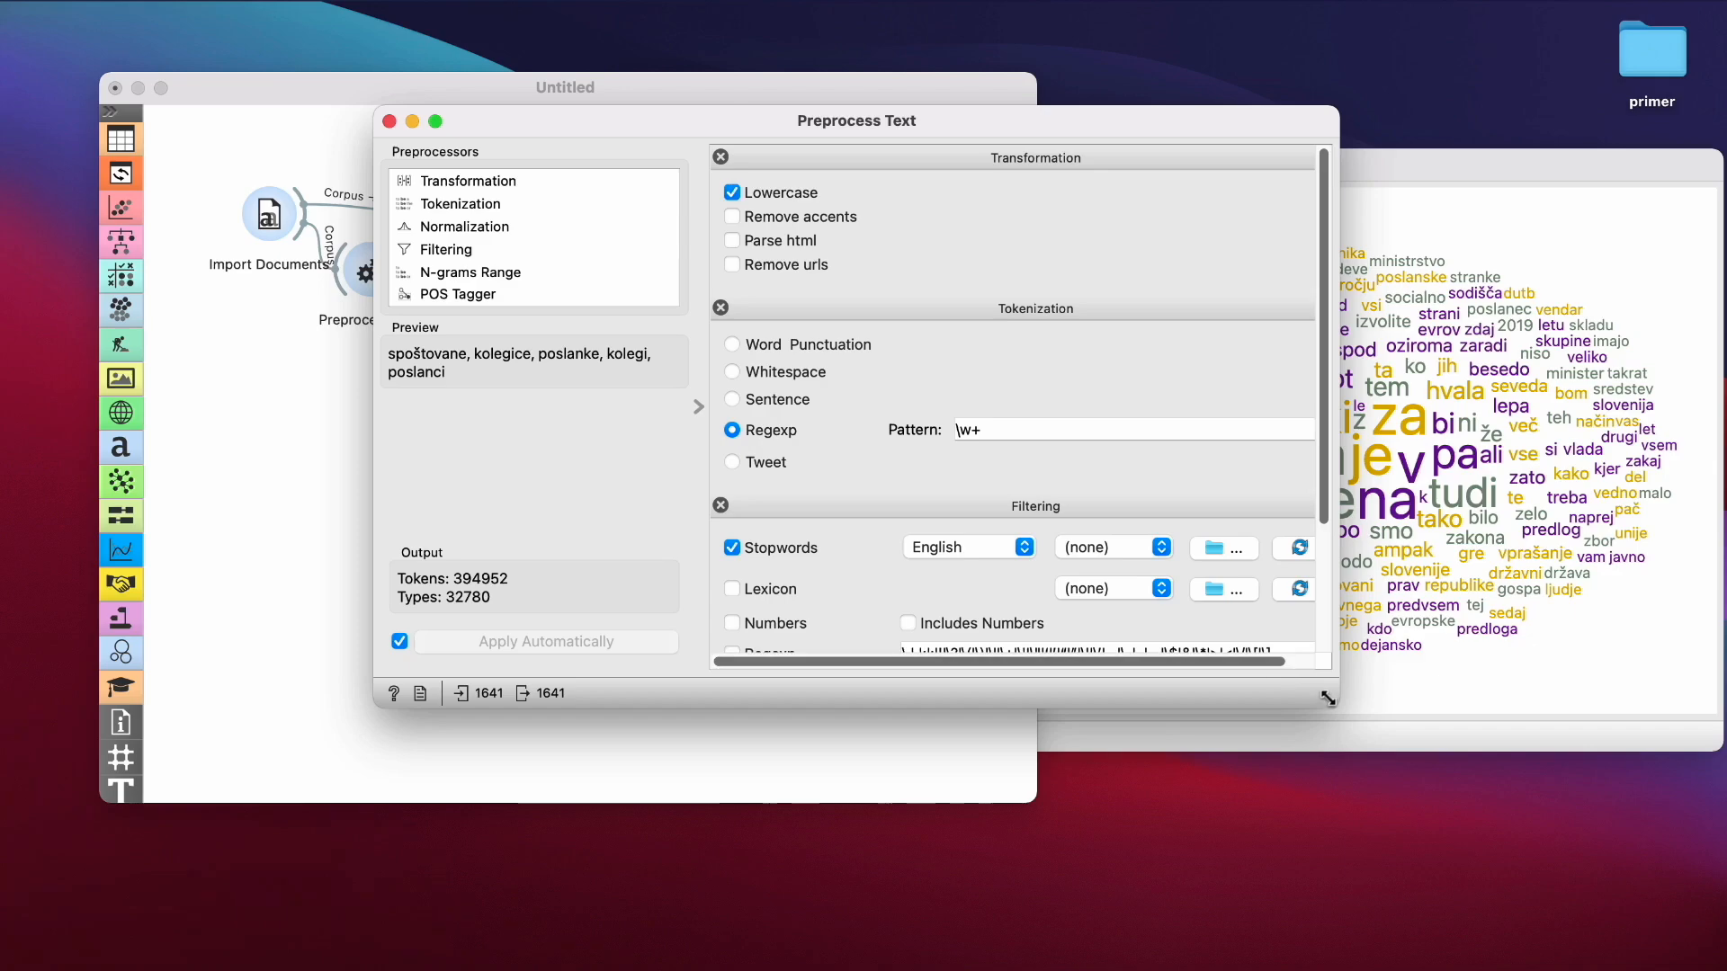
pyautogui.moveTo(1337, 706); pyautogui.dragTo(1367, 767)
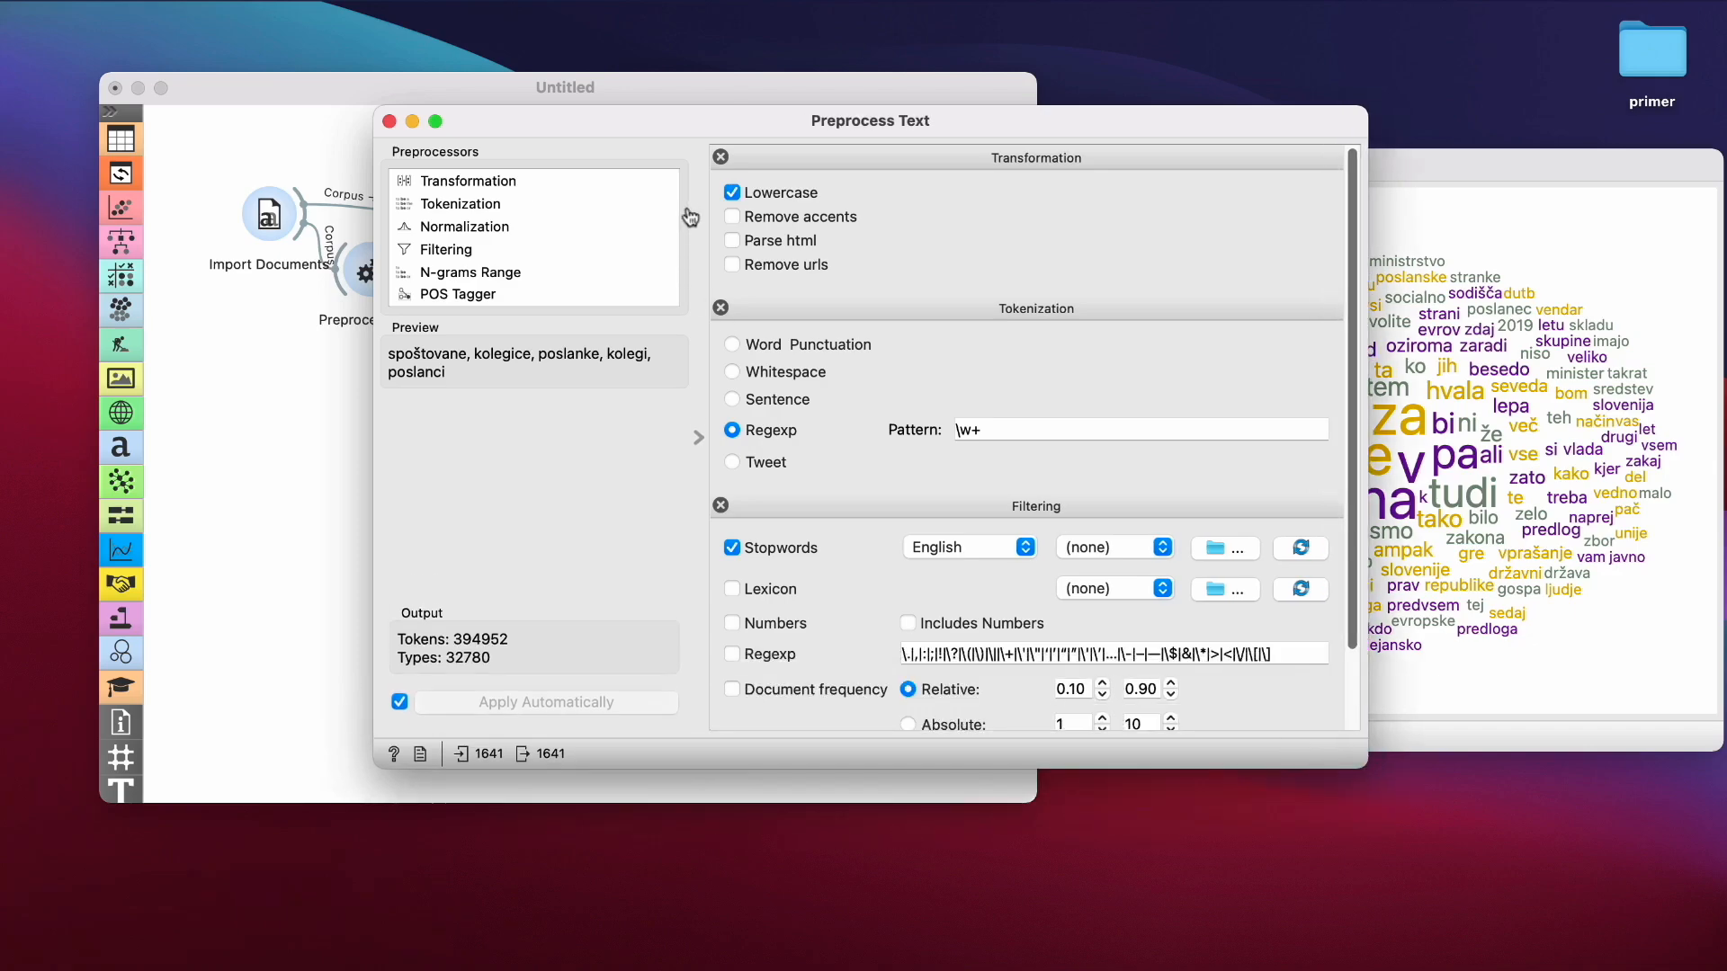
pyautogui.click(720, 157)
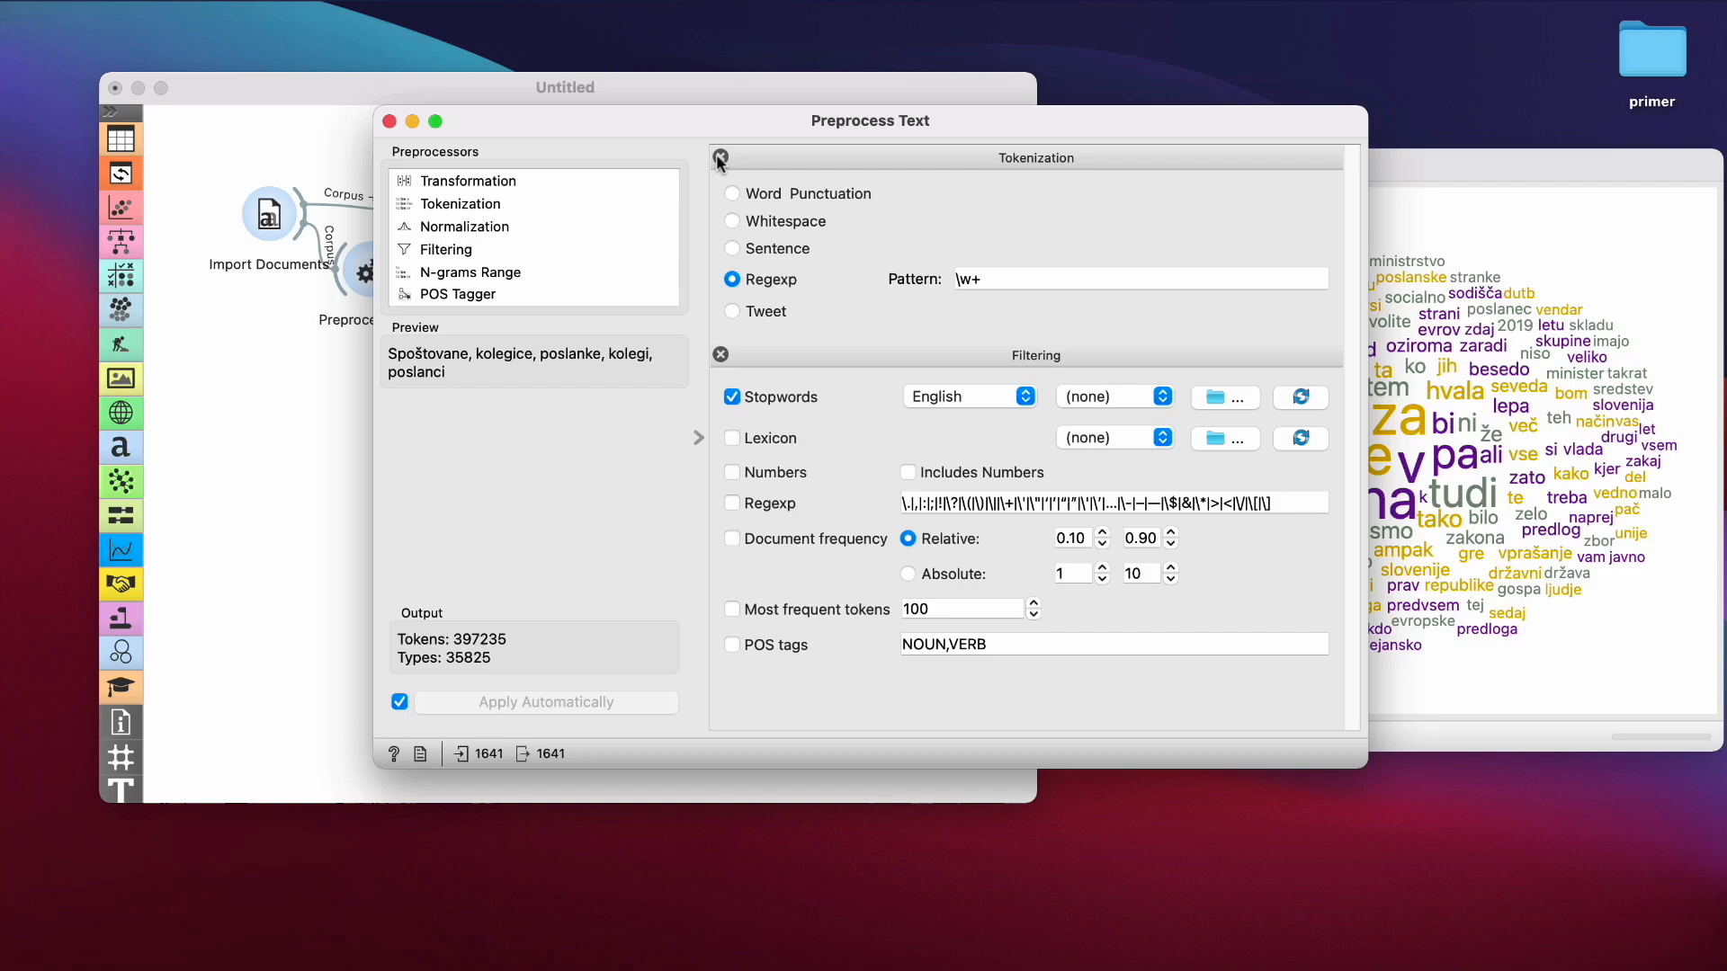
pyautogui.click(721, 157)
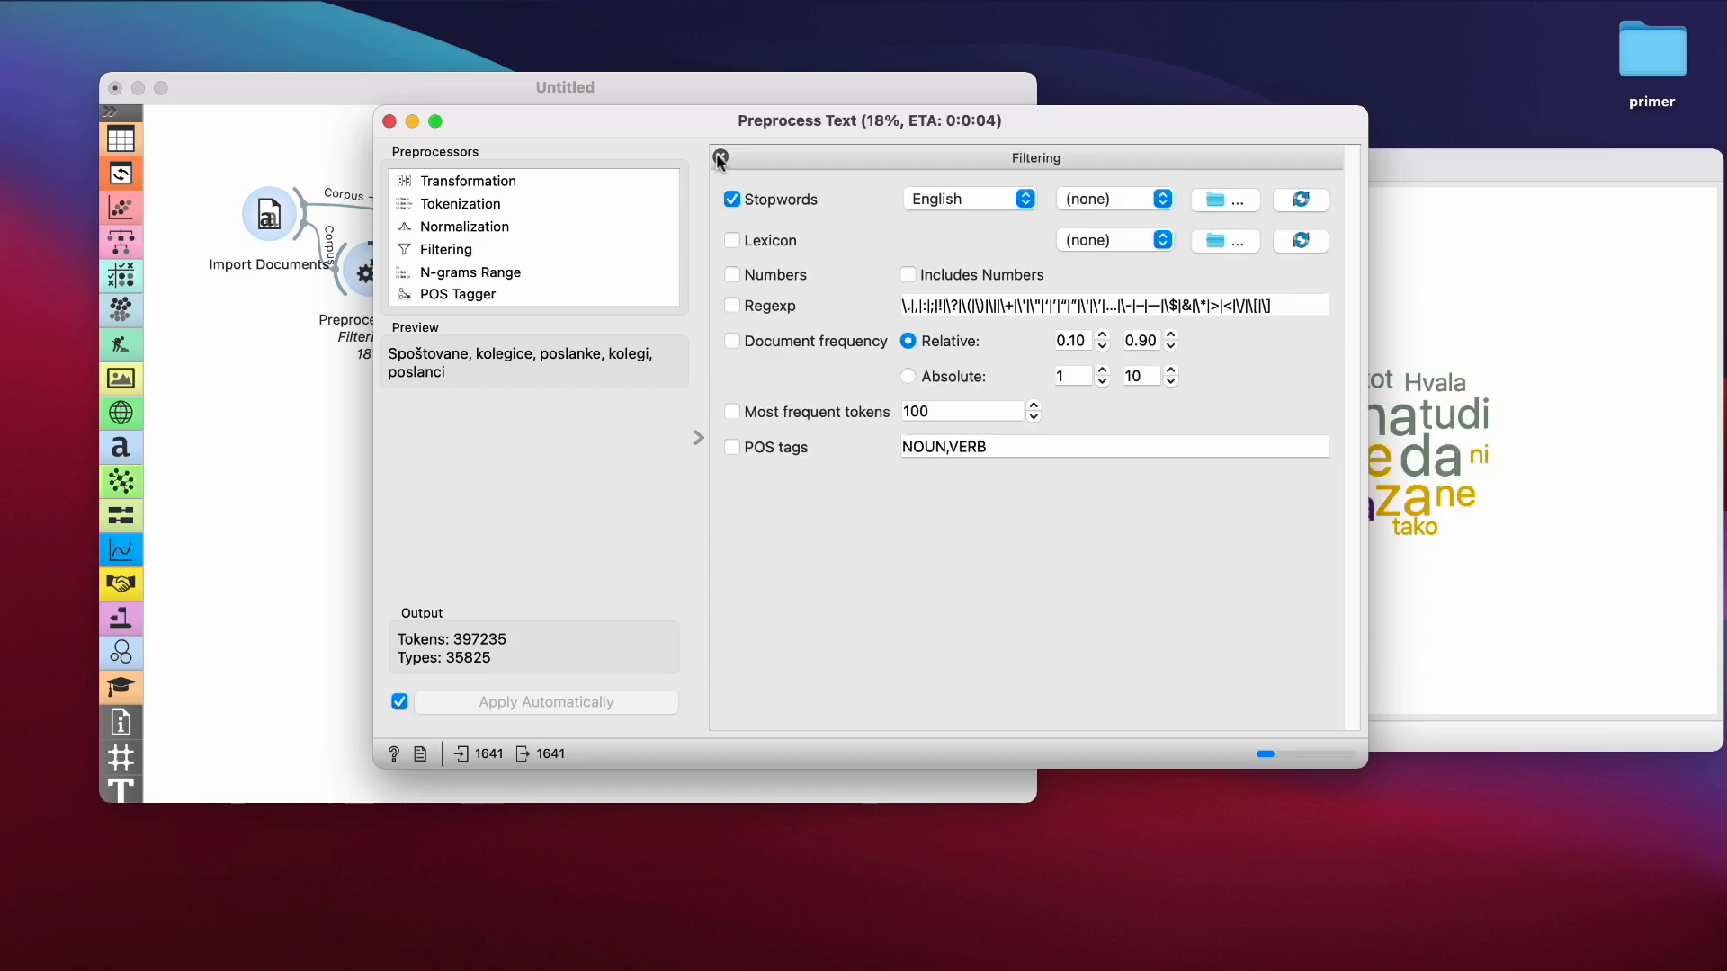
# - Turn off stopword filtering and enable filtering by the POS tags NOUN,VERB
pyautogui.click(731, 200)
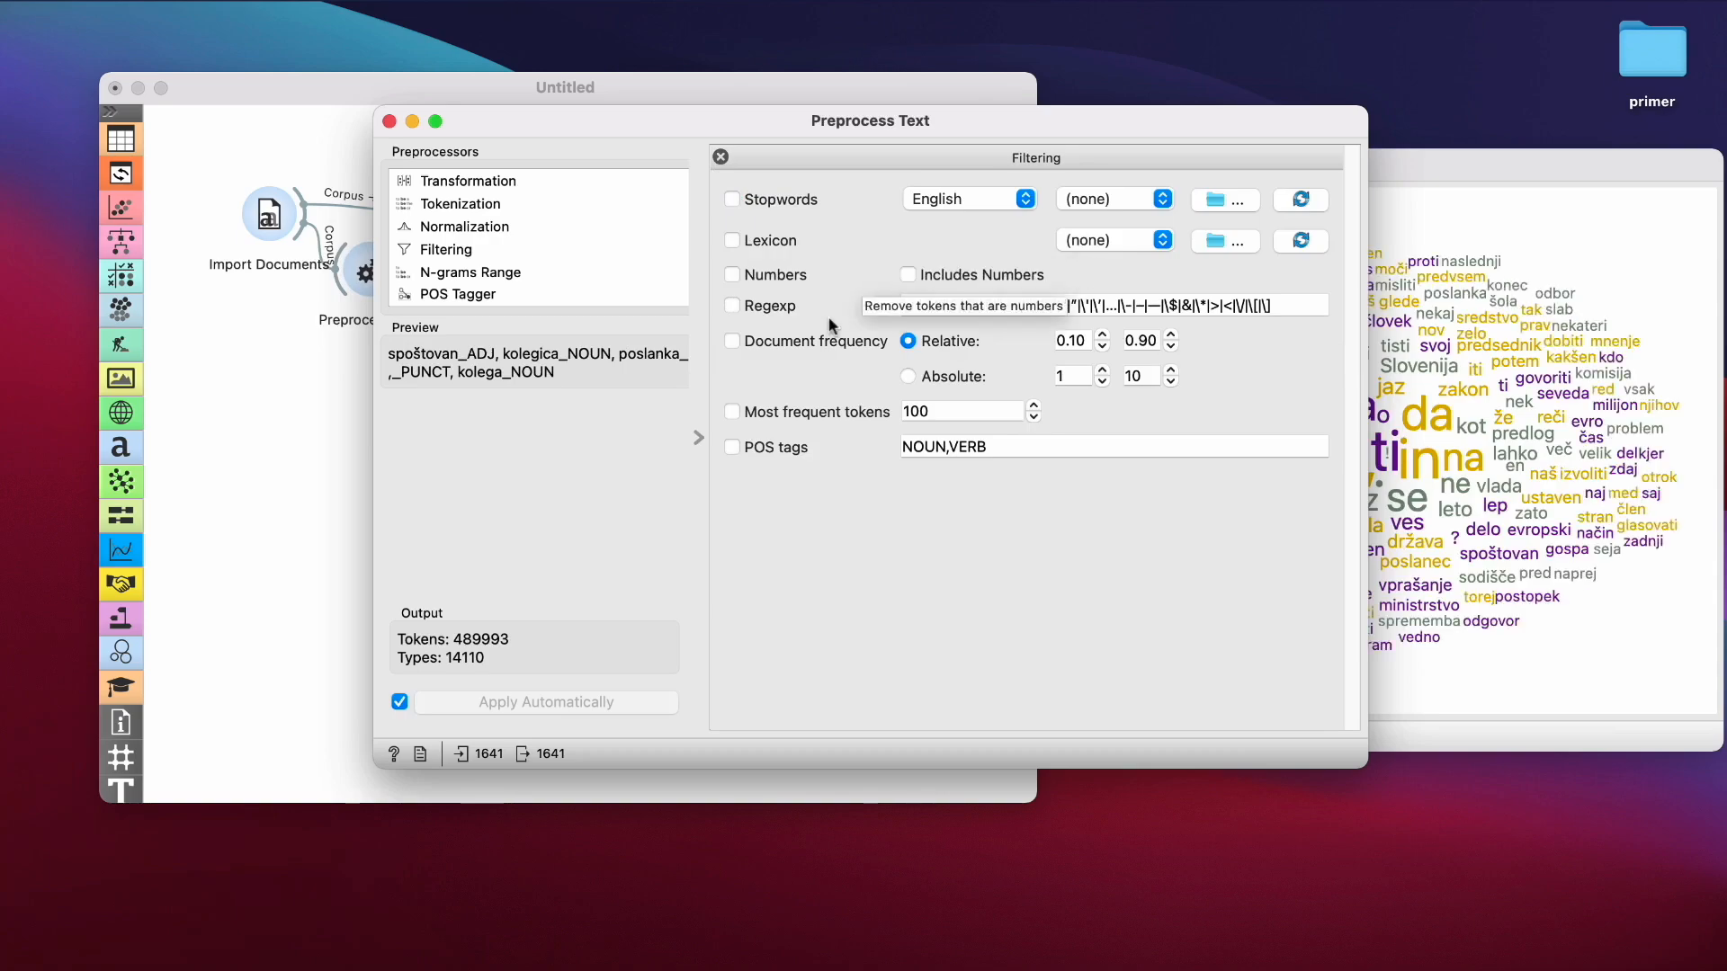
pyautogui.click(732, 446)
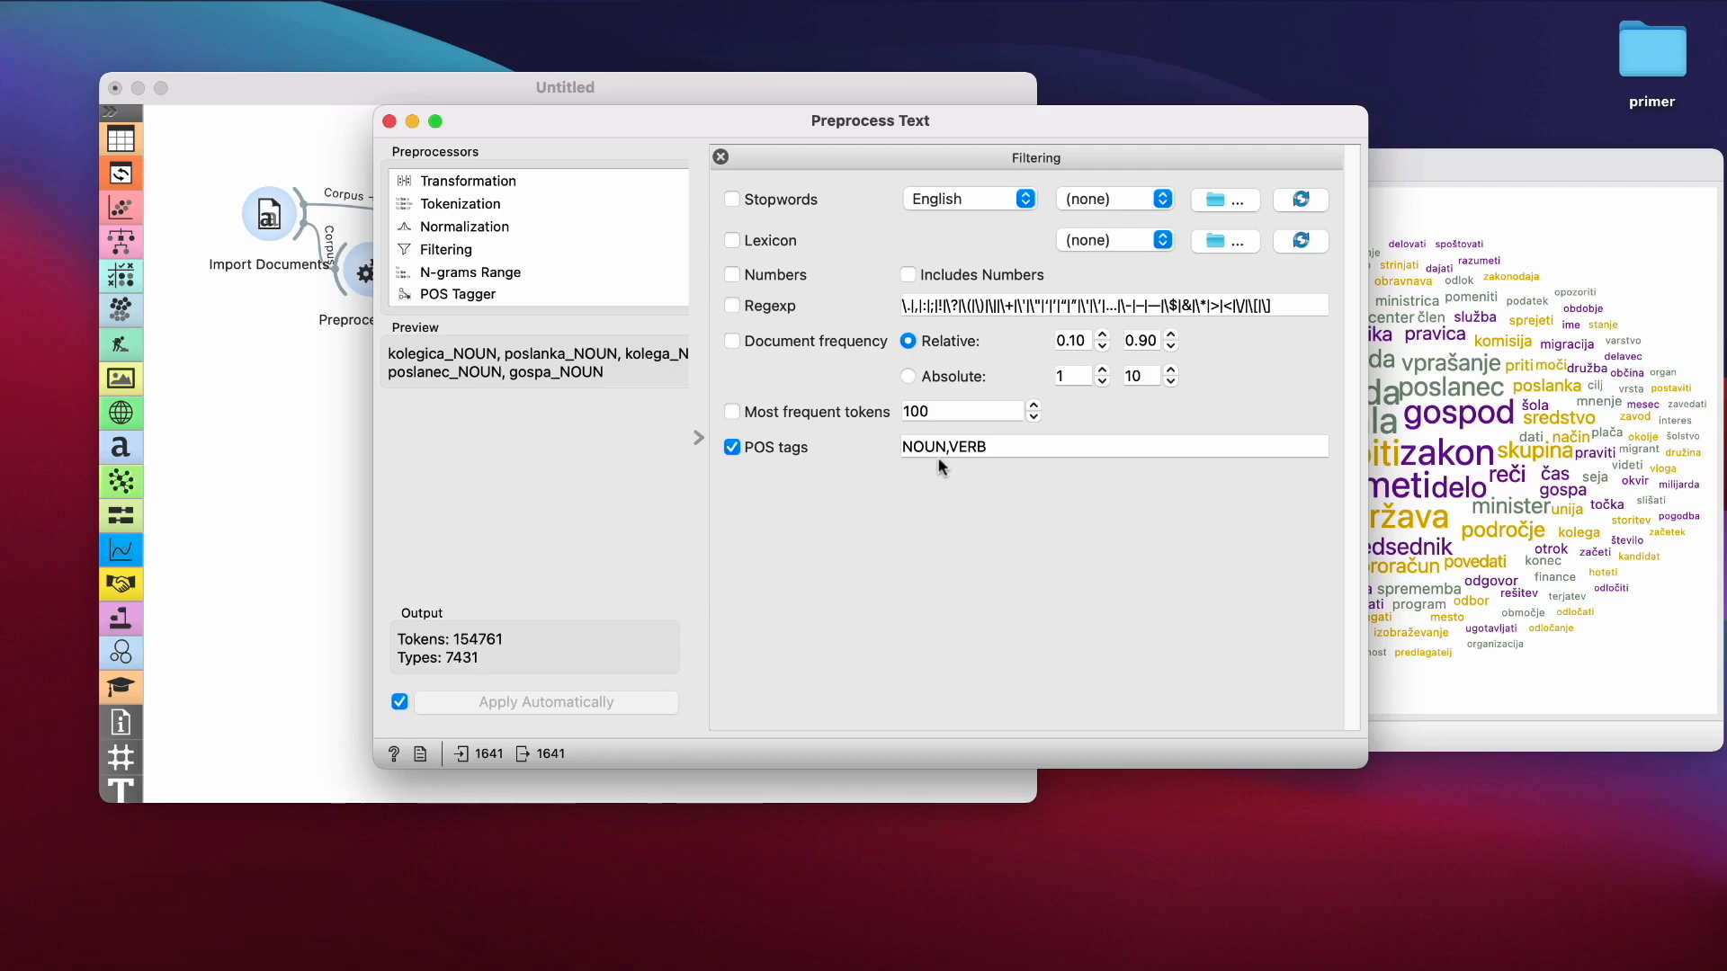
# - Restrict the POS tag filter to NOUN only and review the updated words and weights in the Word Cloud
pyautogui.moveTo(949, 447); pyautogui.dragTo(1000, 447)
pyautogui.press('BackSpace')
pyautogui.press('BackSpace')
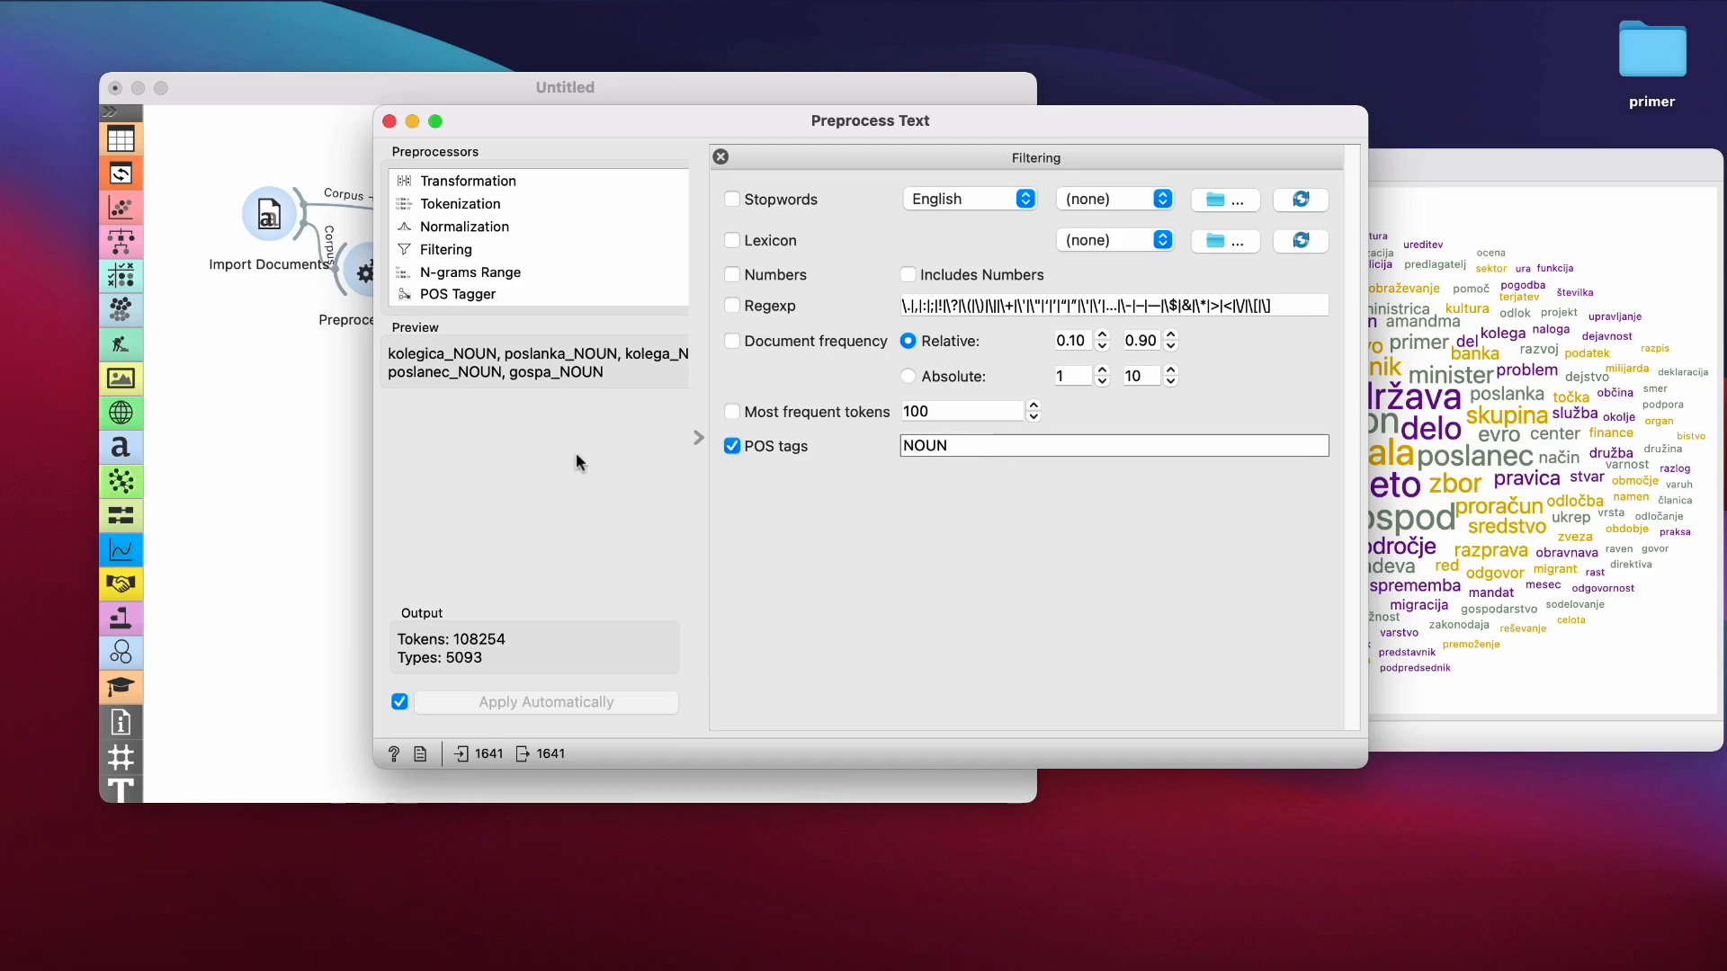
pyautogui.click(389, 121)
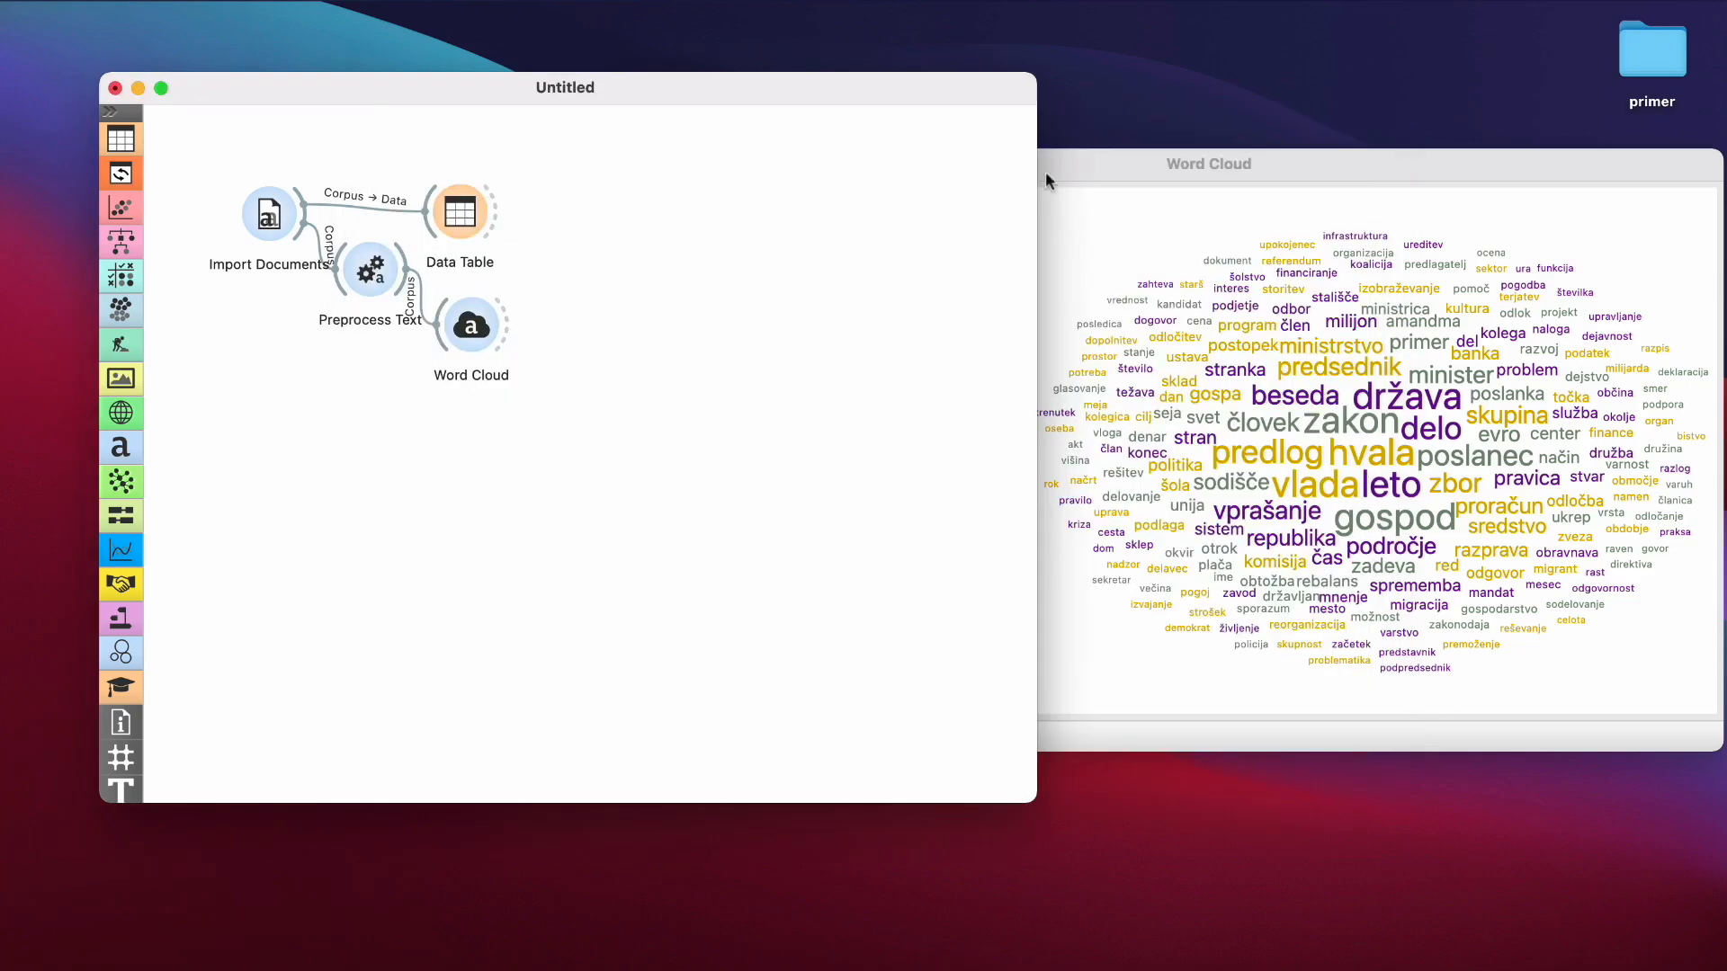
pyautogui.moveTo(1046, 171); pyautogui.dragTo(847, 129)
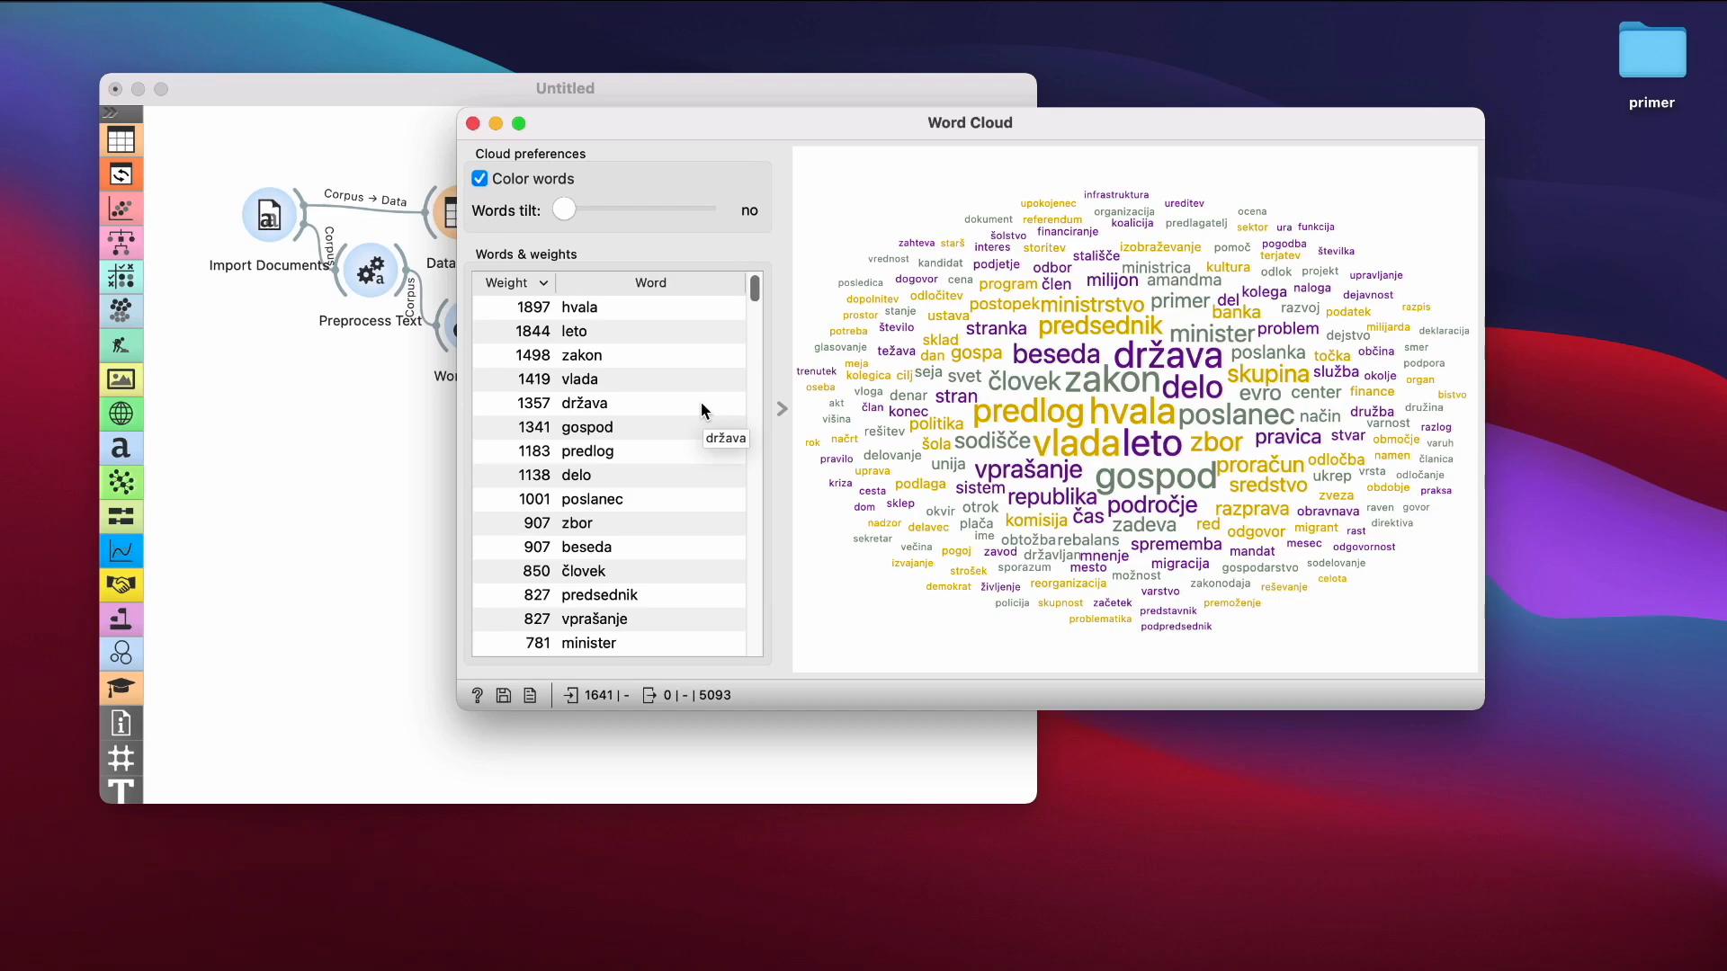
pyautogui.click(472, 124)
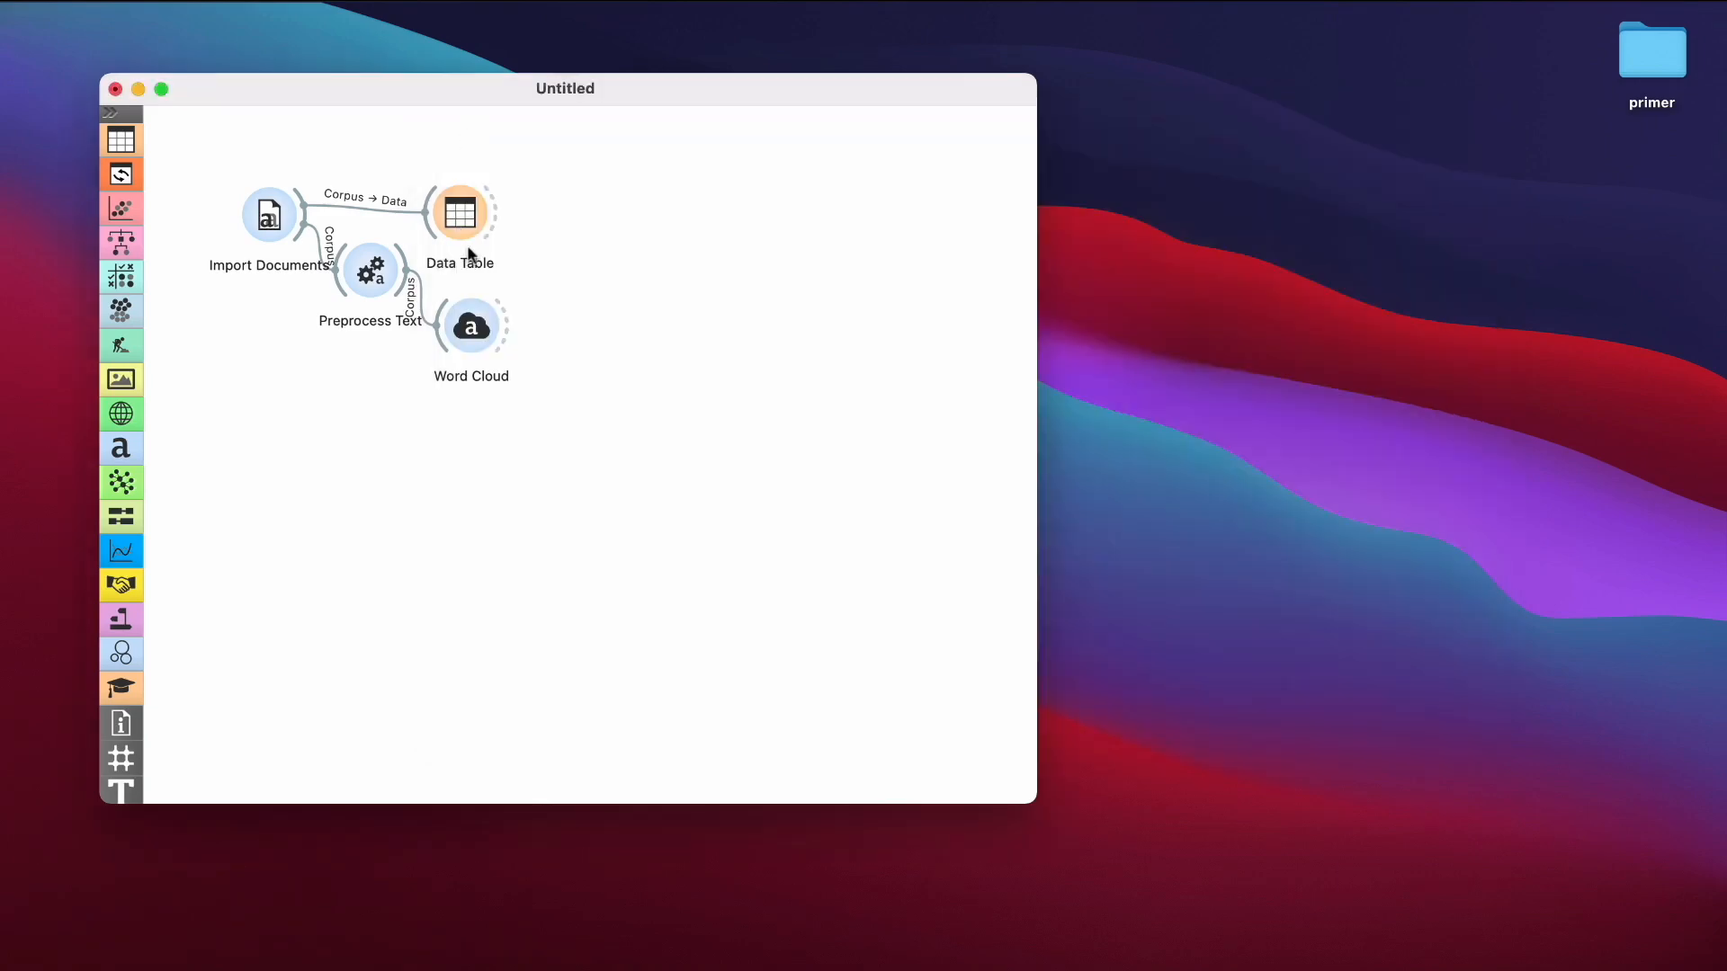
# - Enable the import of NER in the Import Documents widget and close it
pyautogui.doubleClick(270, 216)
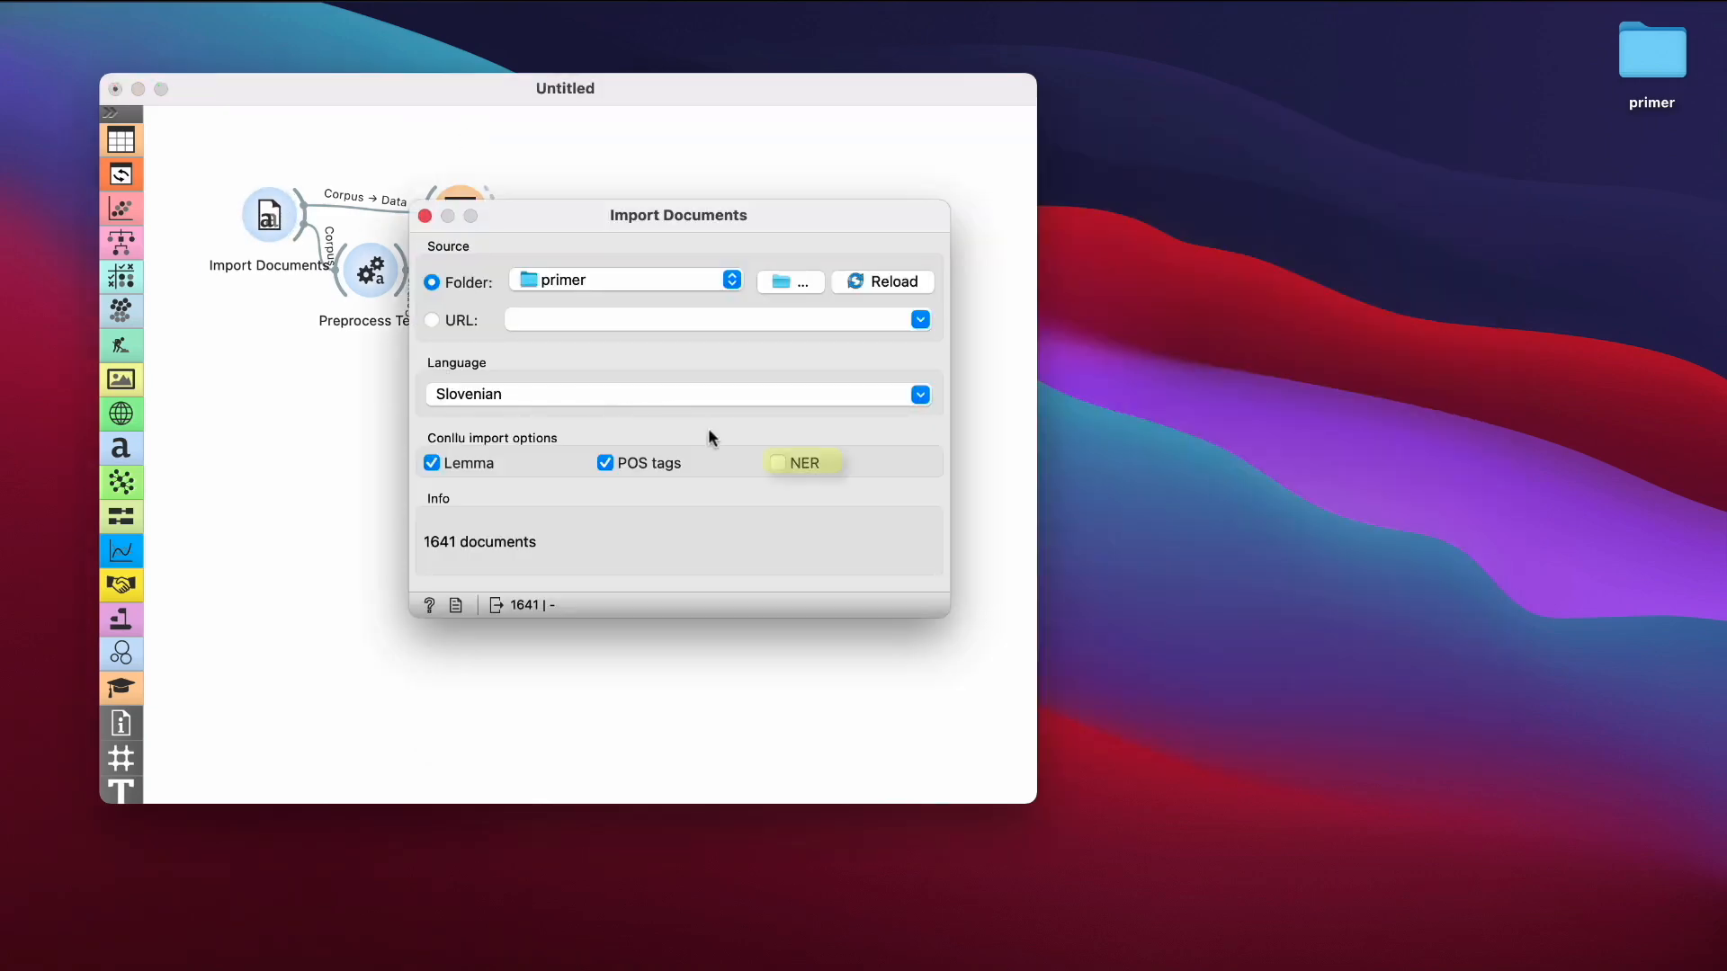
pyautogui.click(777, 465)
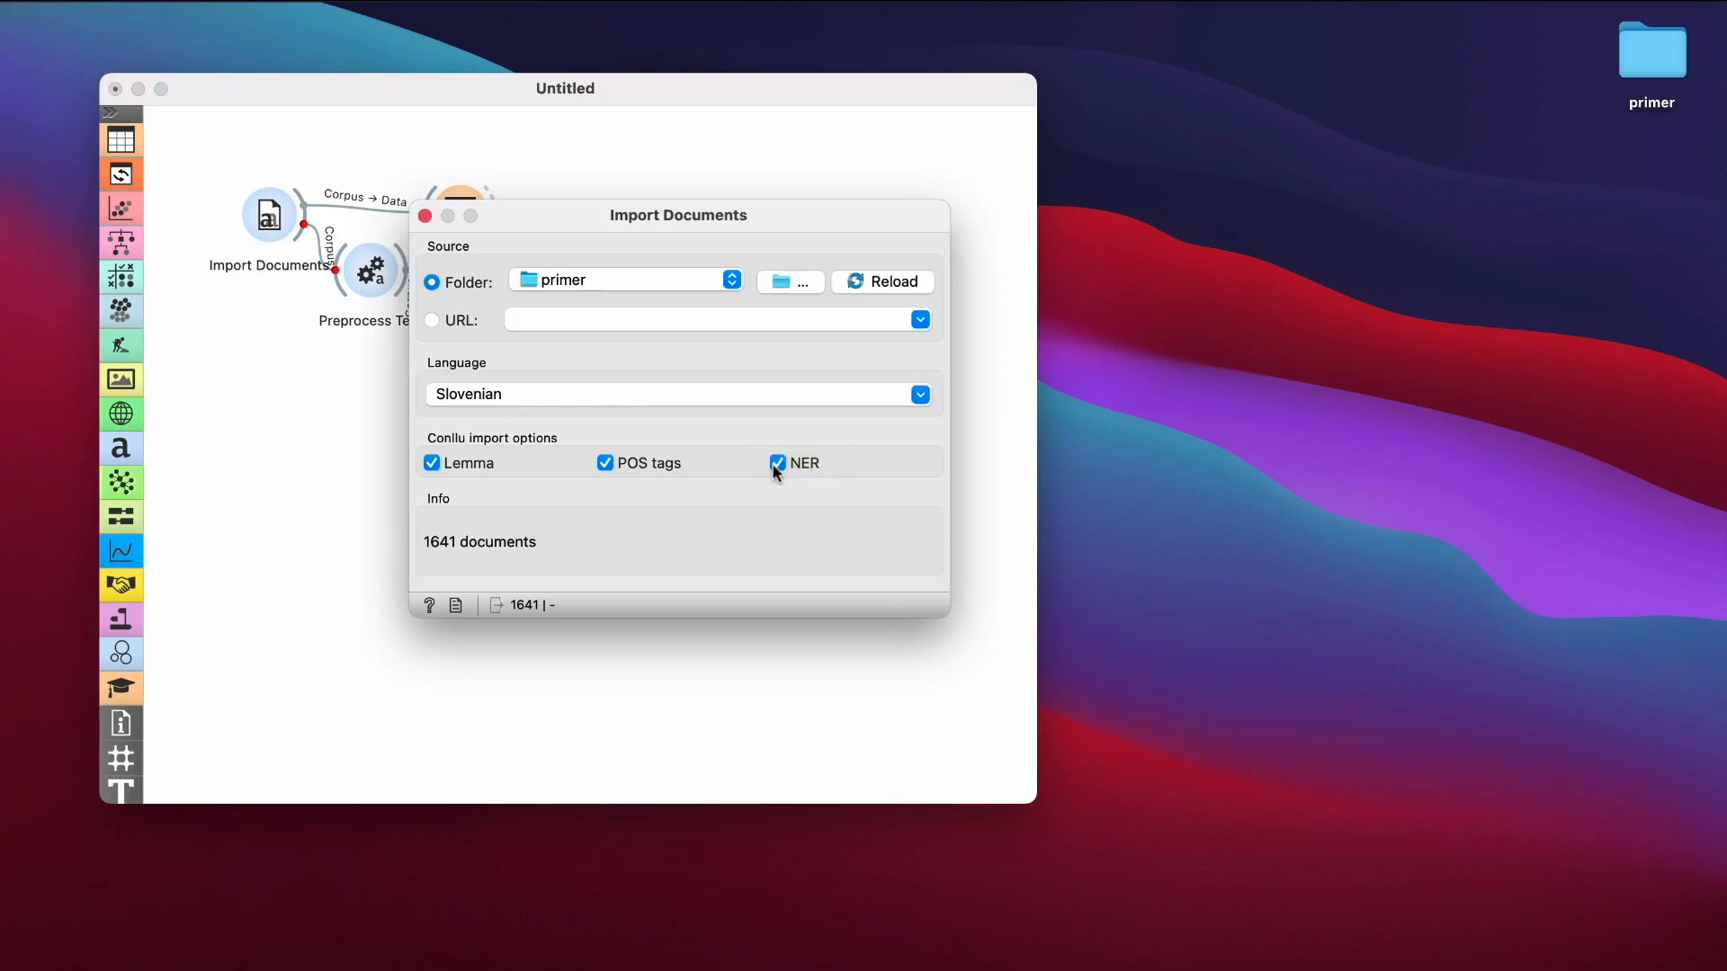
pyautogui.click(424, 216)
# - Spread out the Import Documents, Preprocess Text and Word Cloud widgets on the canvas and recheck the word cloud
pyautogui.moveTo(270, 220); pyautogui.dragTo(253, 267)
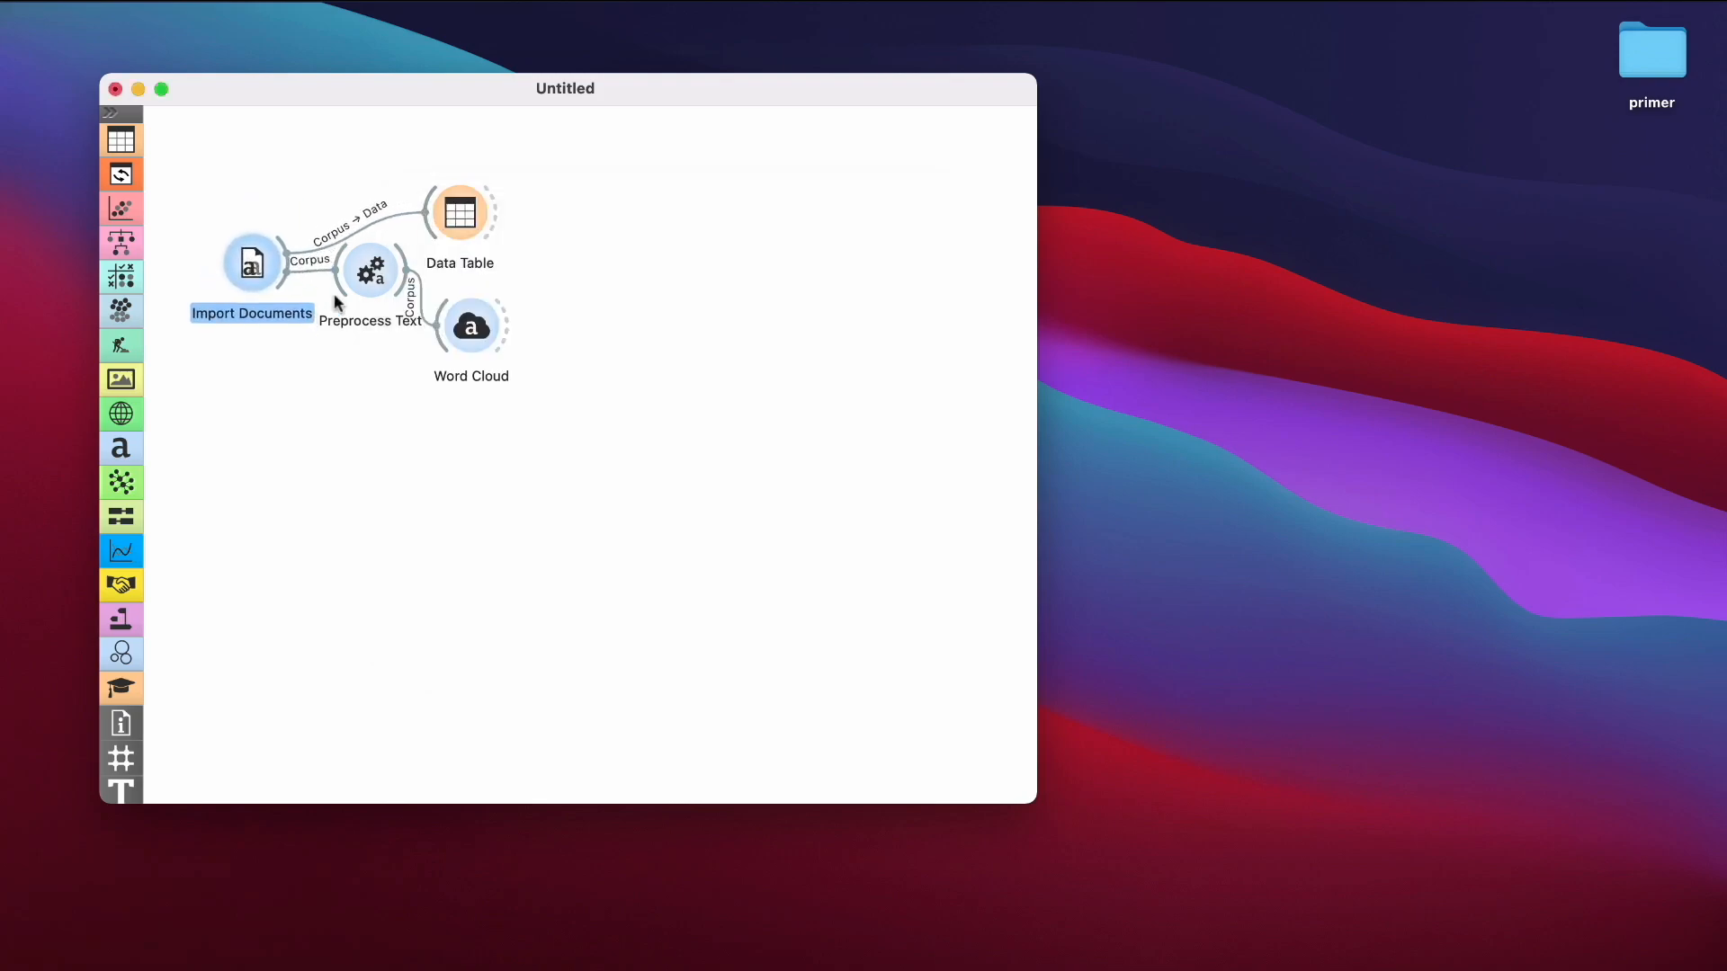
pyautogui.moveTo(480, 330); pyautogui.dragTo(586, 334)
pyautogui.moveTo(386, 278); pyautogui.dragTo(474, 333)
pyautogui.click(479, 461)
pyautogui.doubleClick(580, 333)
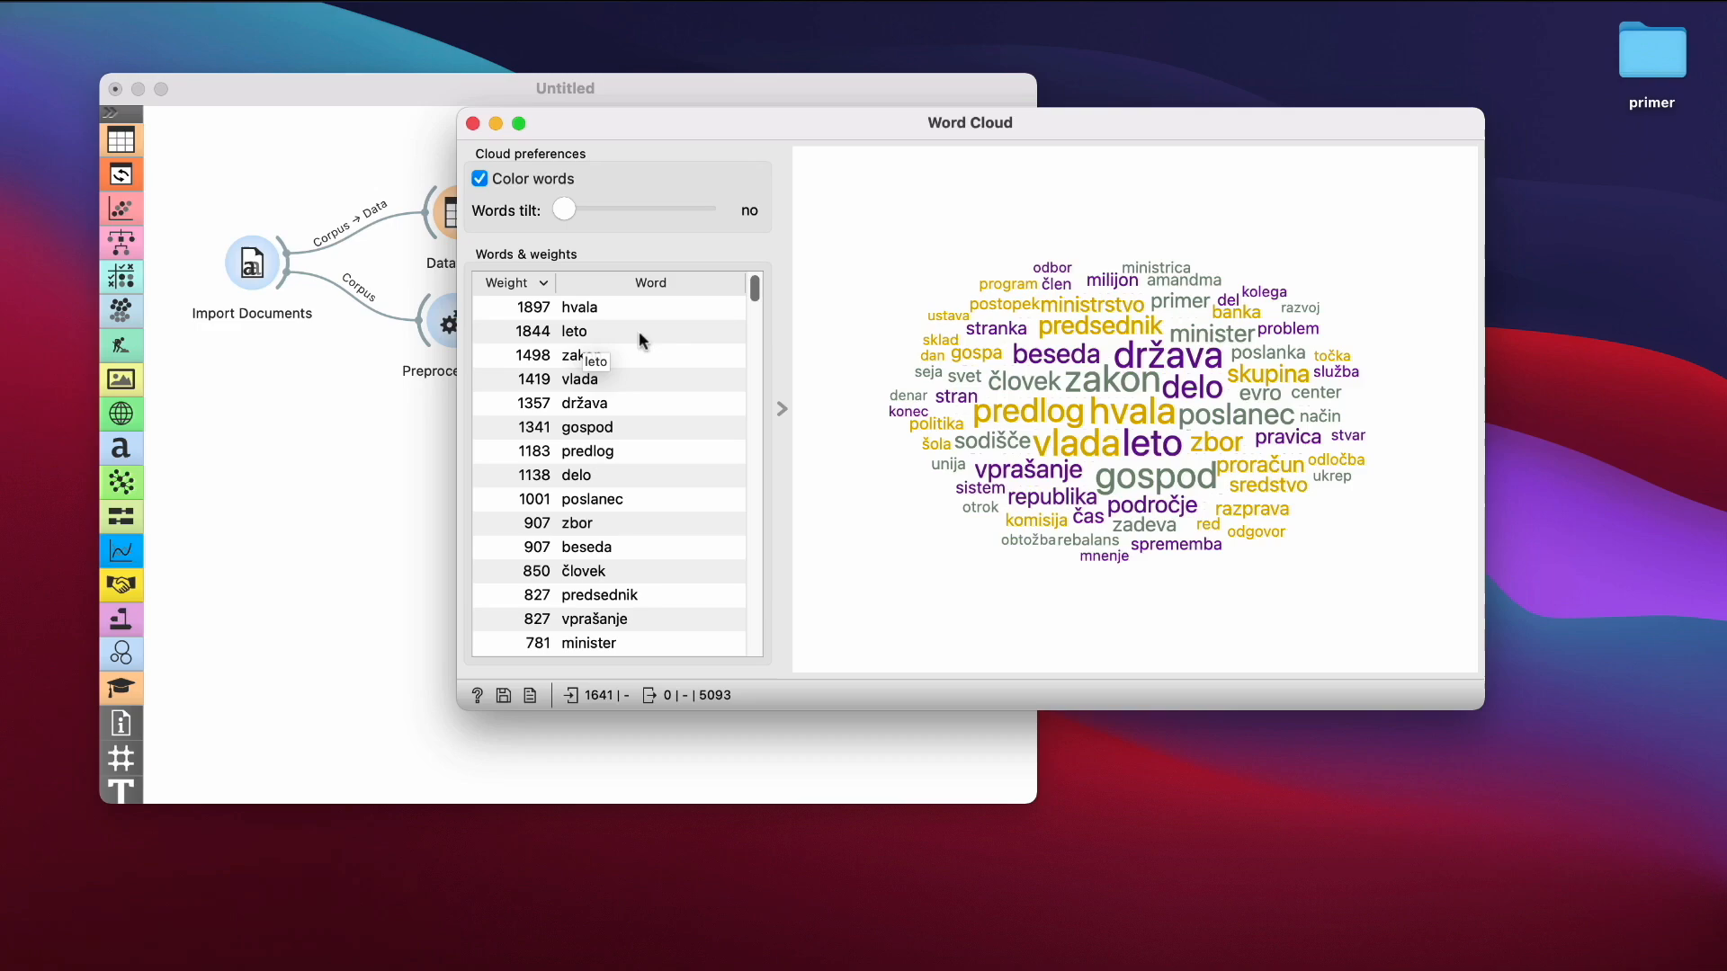
pyautogui.click(473, 123)
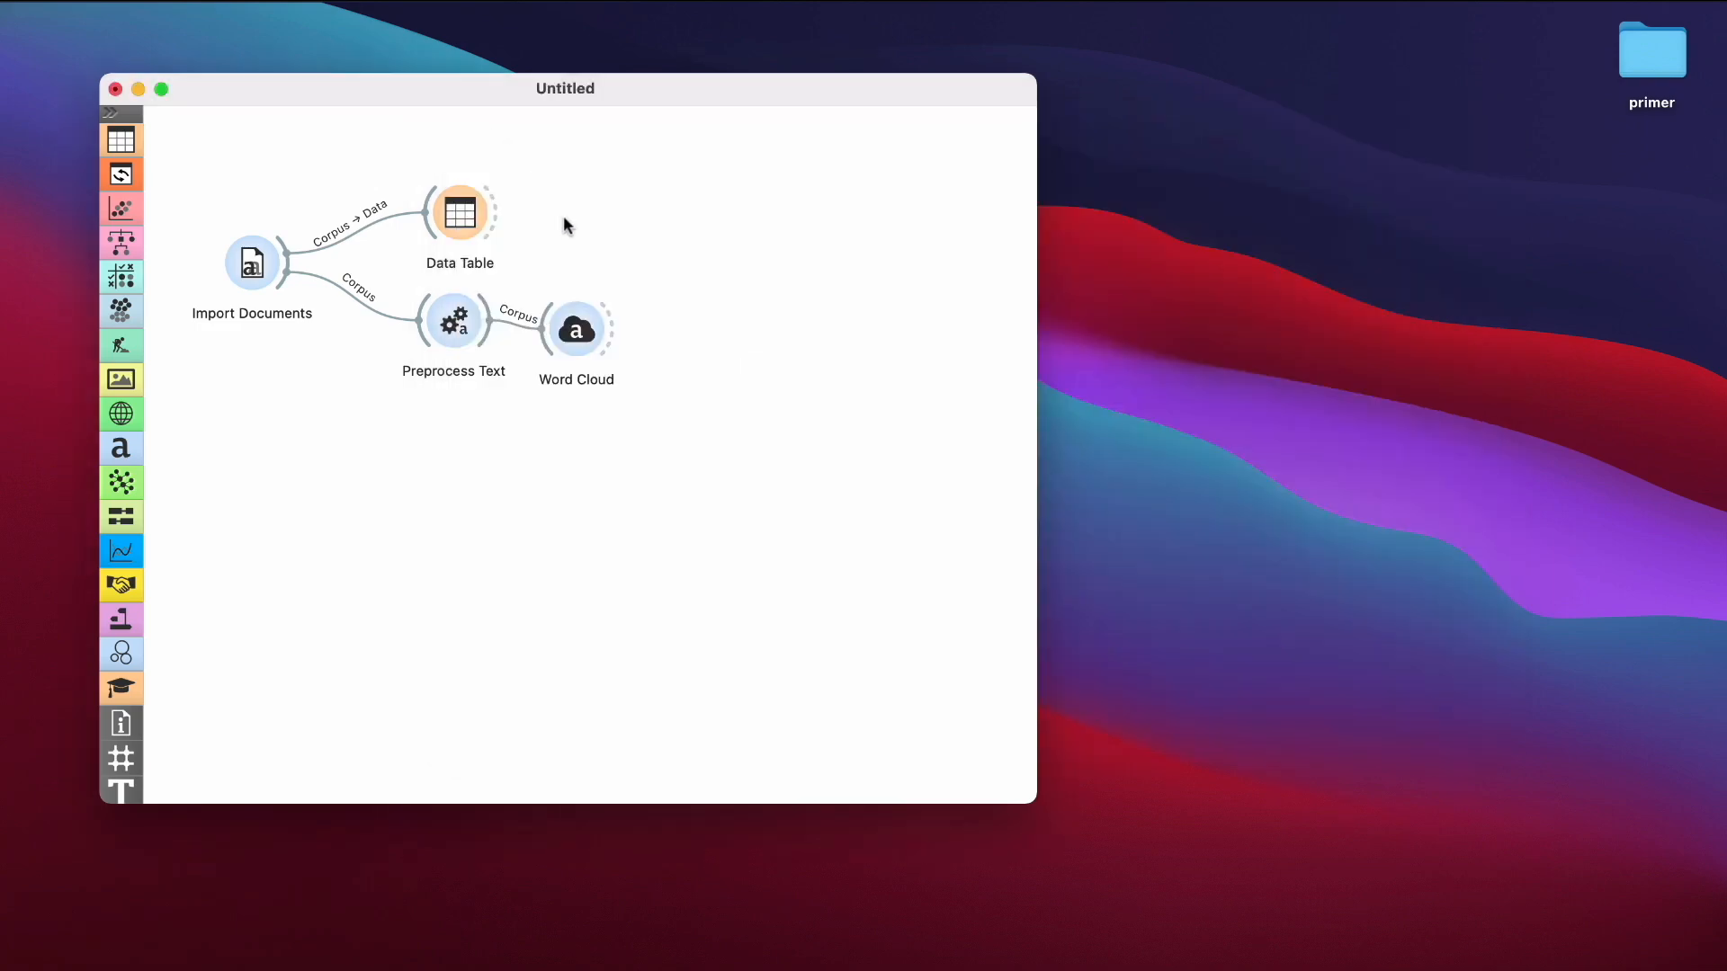
# - Examine the named entities column in the Data Table connected to Import Documents, widening the window to read its entries
pyautogui.doubleClick(460, 213)
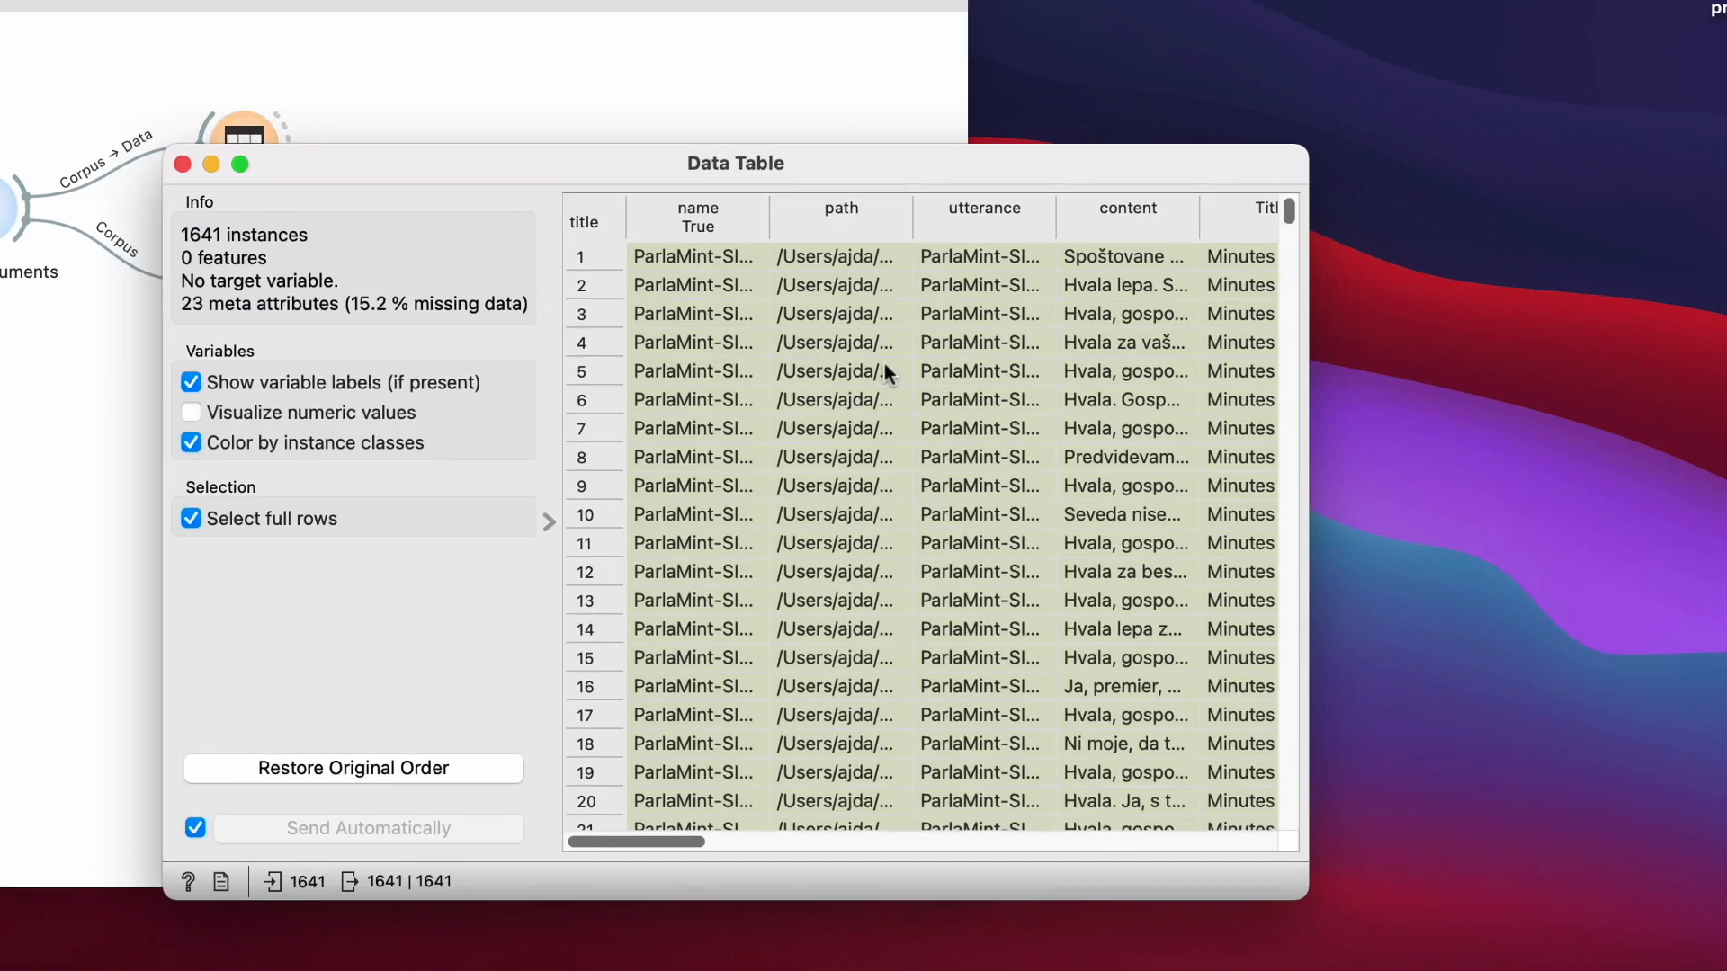
pyautogui.hscroll(15, 891, 367)
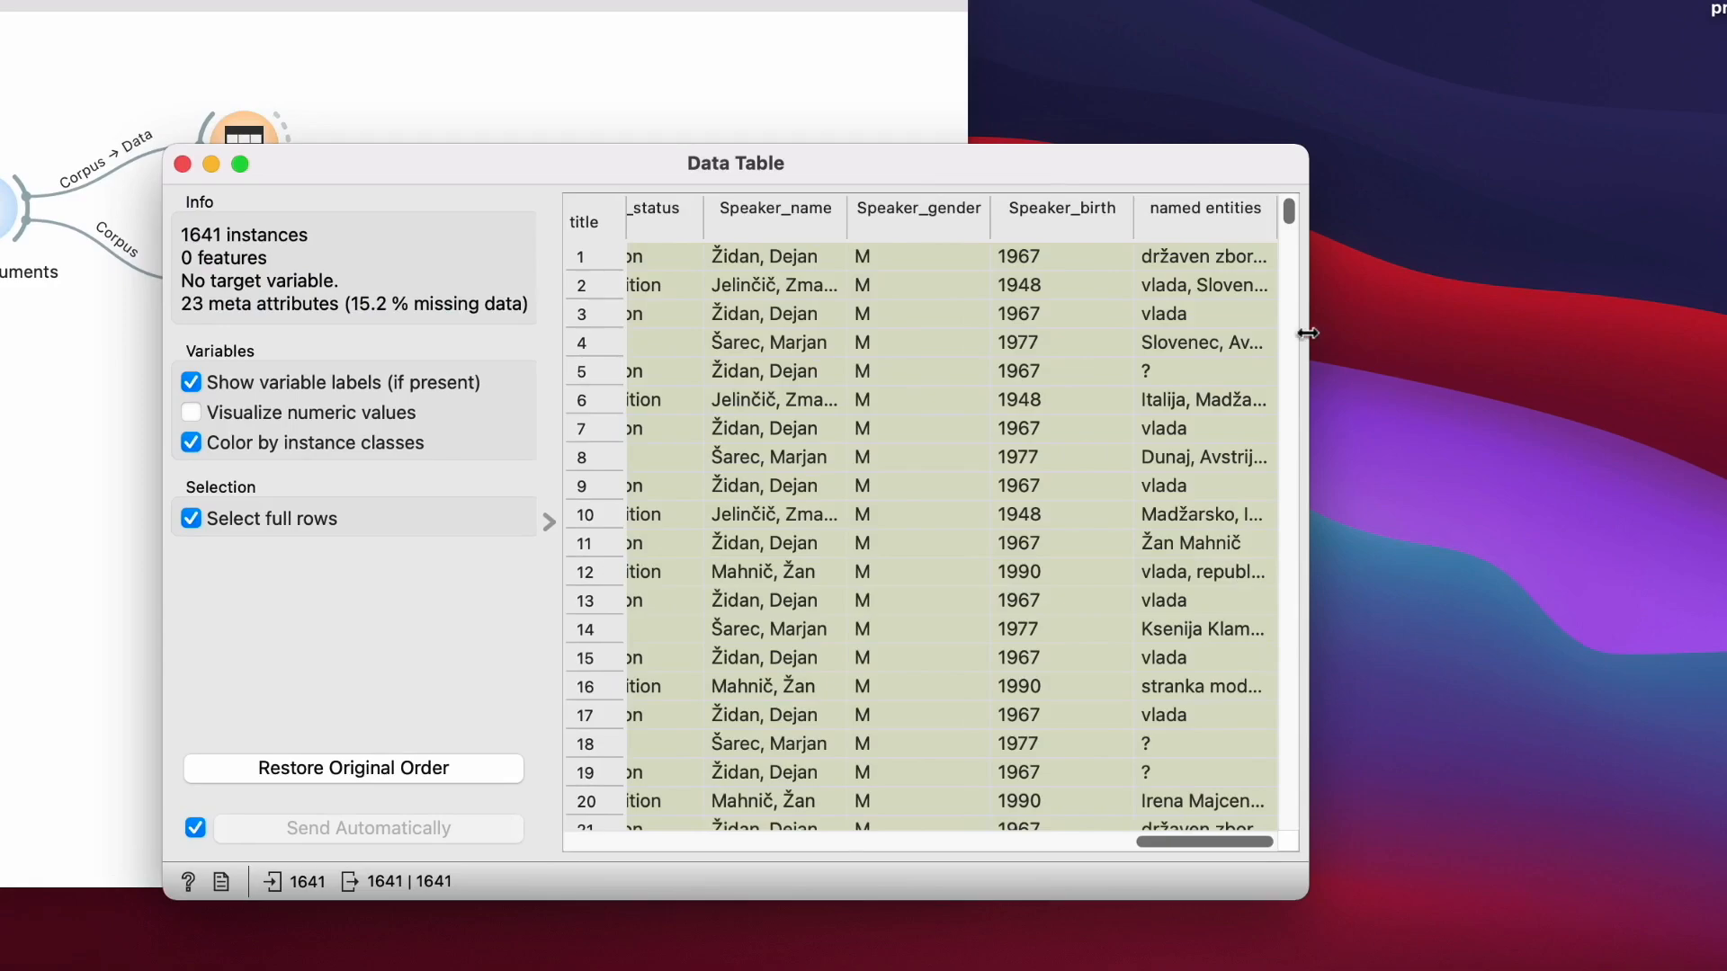
pyautogui.moveTo(1309, 328); pyautogui.dragTo(1392, 306)
pyautogui.moveTo(1358, 224); pyautogui.dragTo(1505, 244)
pyautogui.moveTo(1395, 351); pyautogui.dragTo(1662, 346)
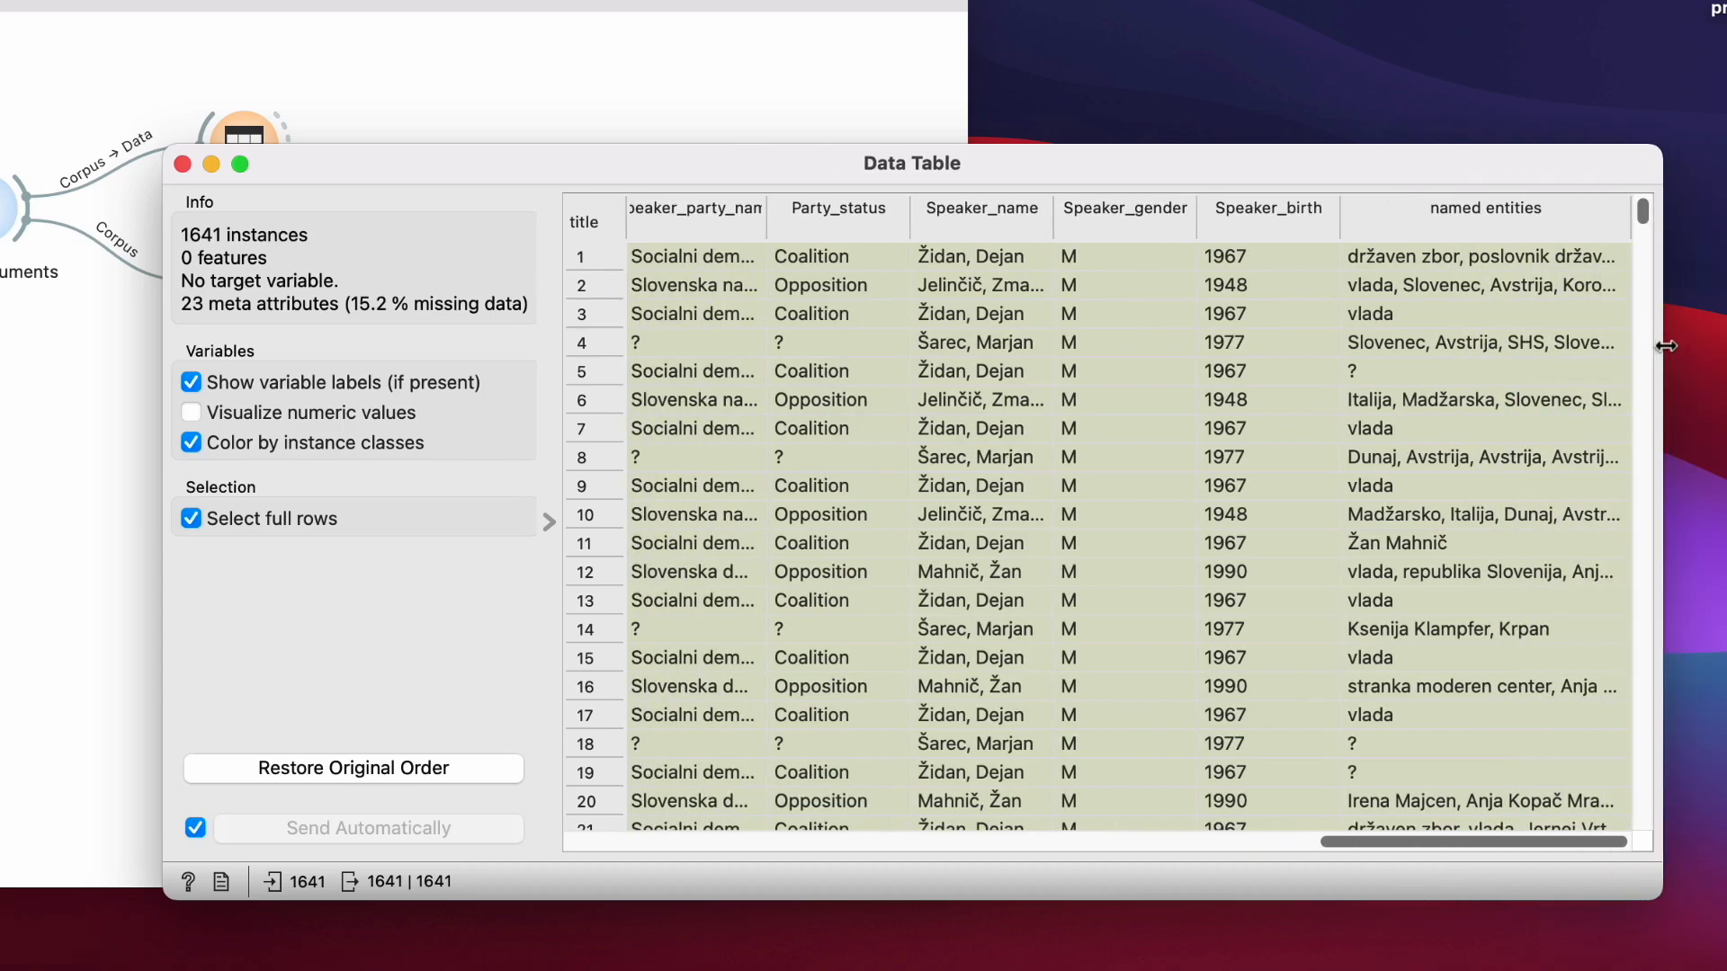
pyautogui.click(1442, 378)
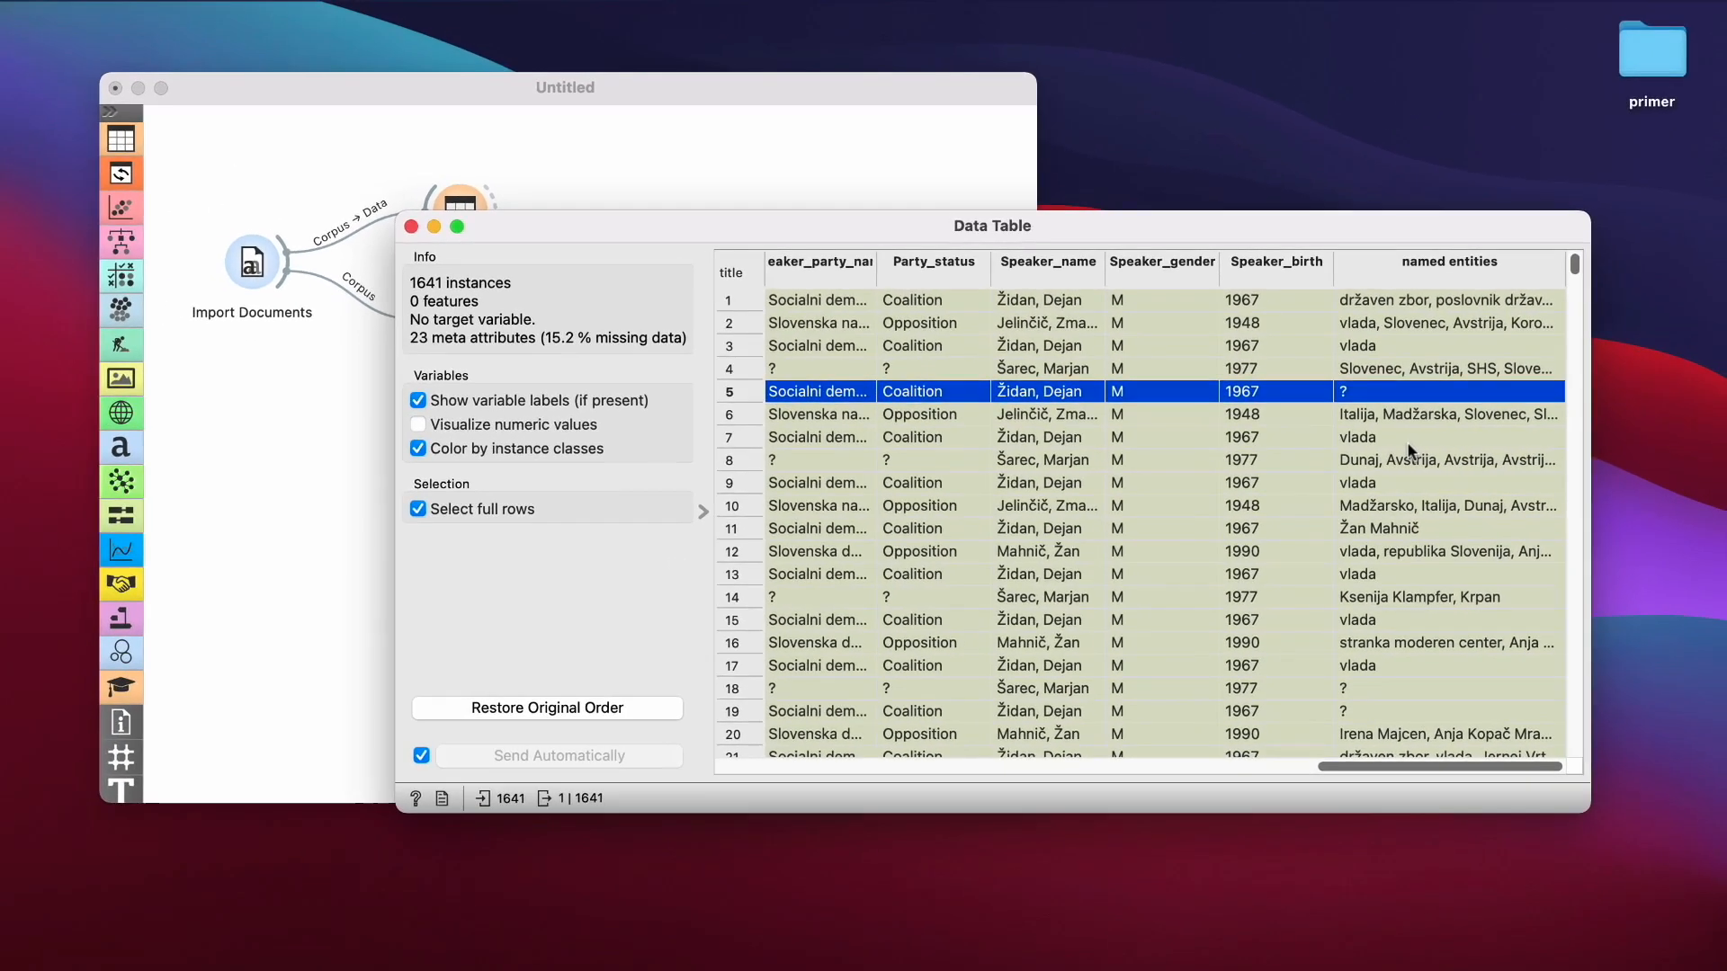
pyautogui.click(413, 226)
# - Add a Text to Columns widget connected to the output of Import Documents
pyautogui.moveTo(288, 270); pyautogui.dragTo(414, 435)
pyautogui.write('tex')
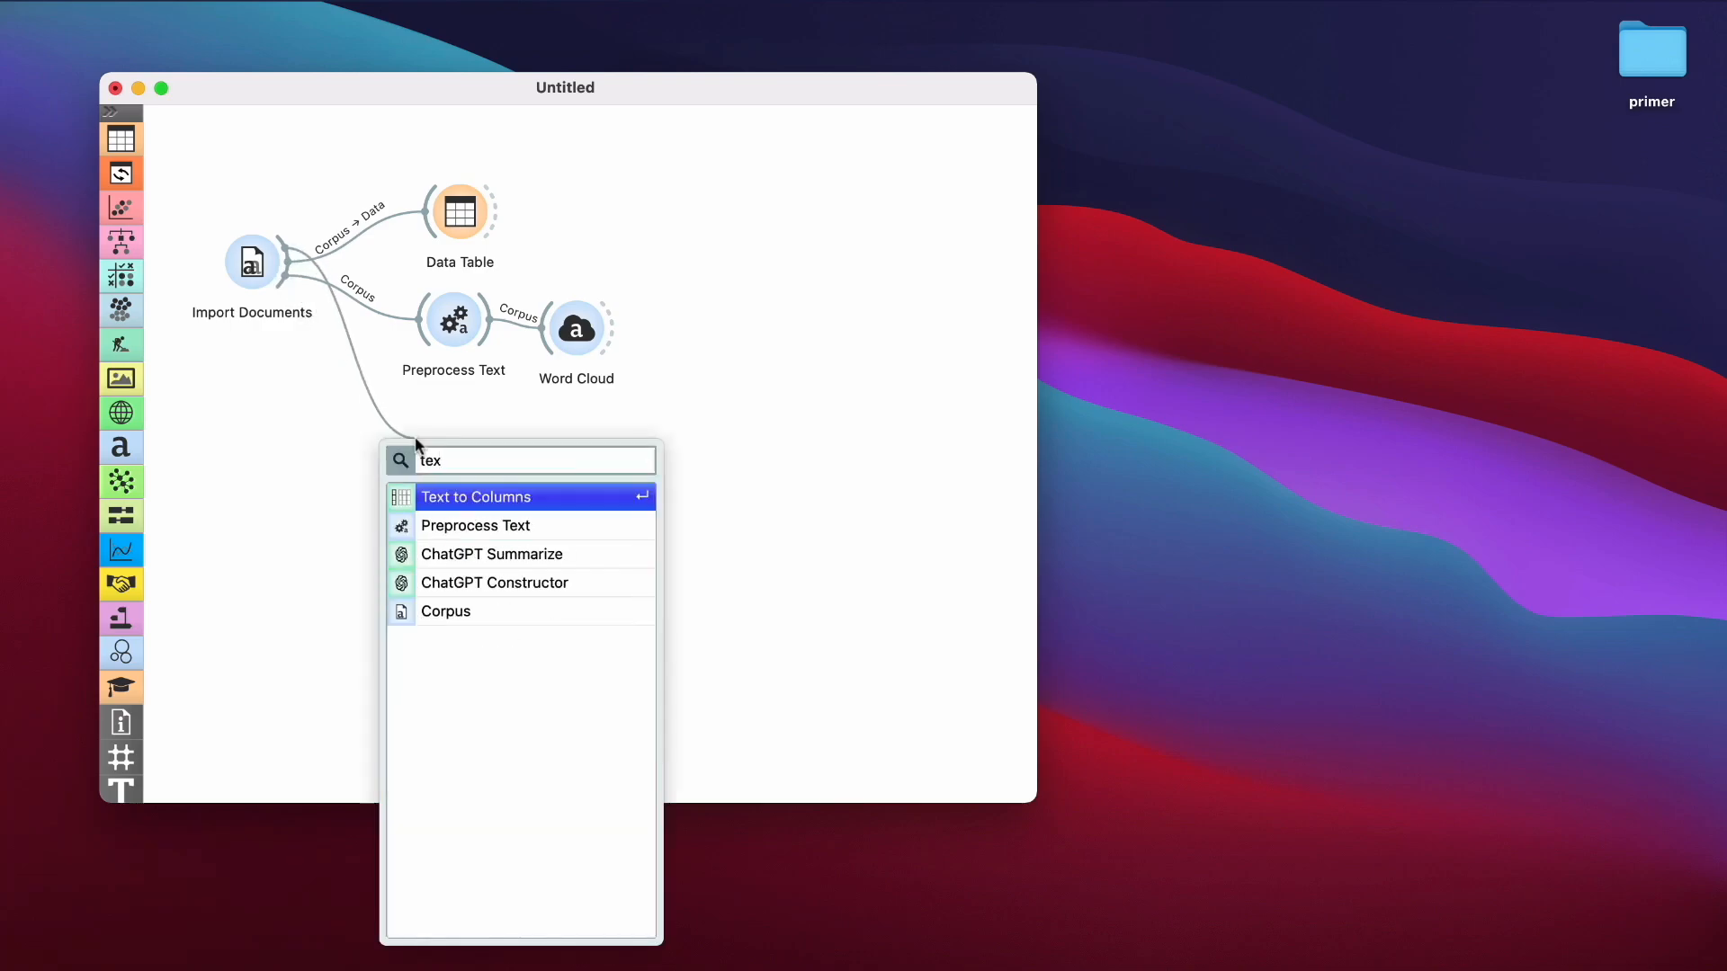
pyautogui.press('Return')
# - Set Text to Columns to split the named entities variable on the comma delimiter and close it
pyautogui.doubleClick(439, 444)
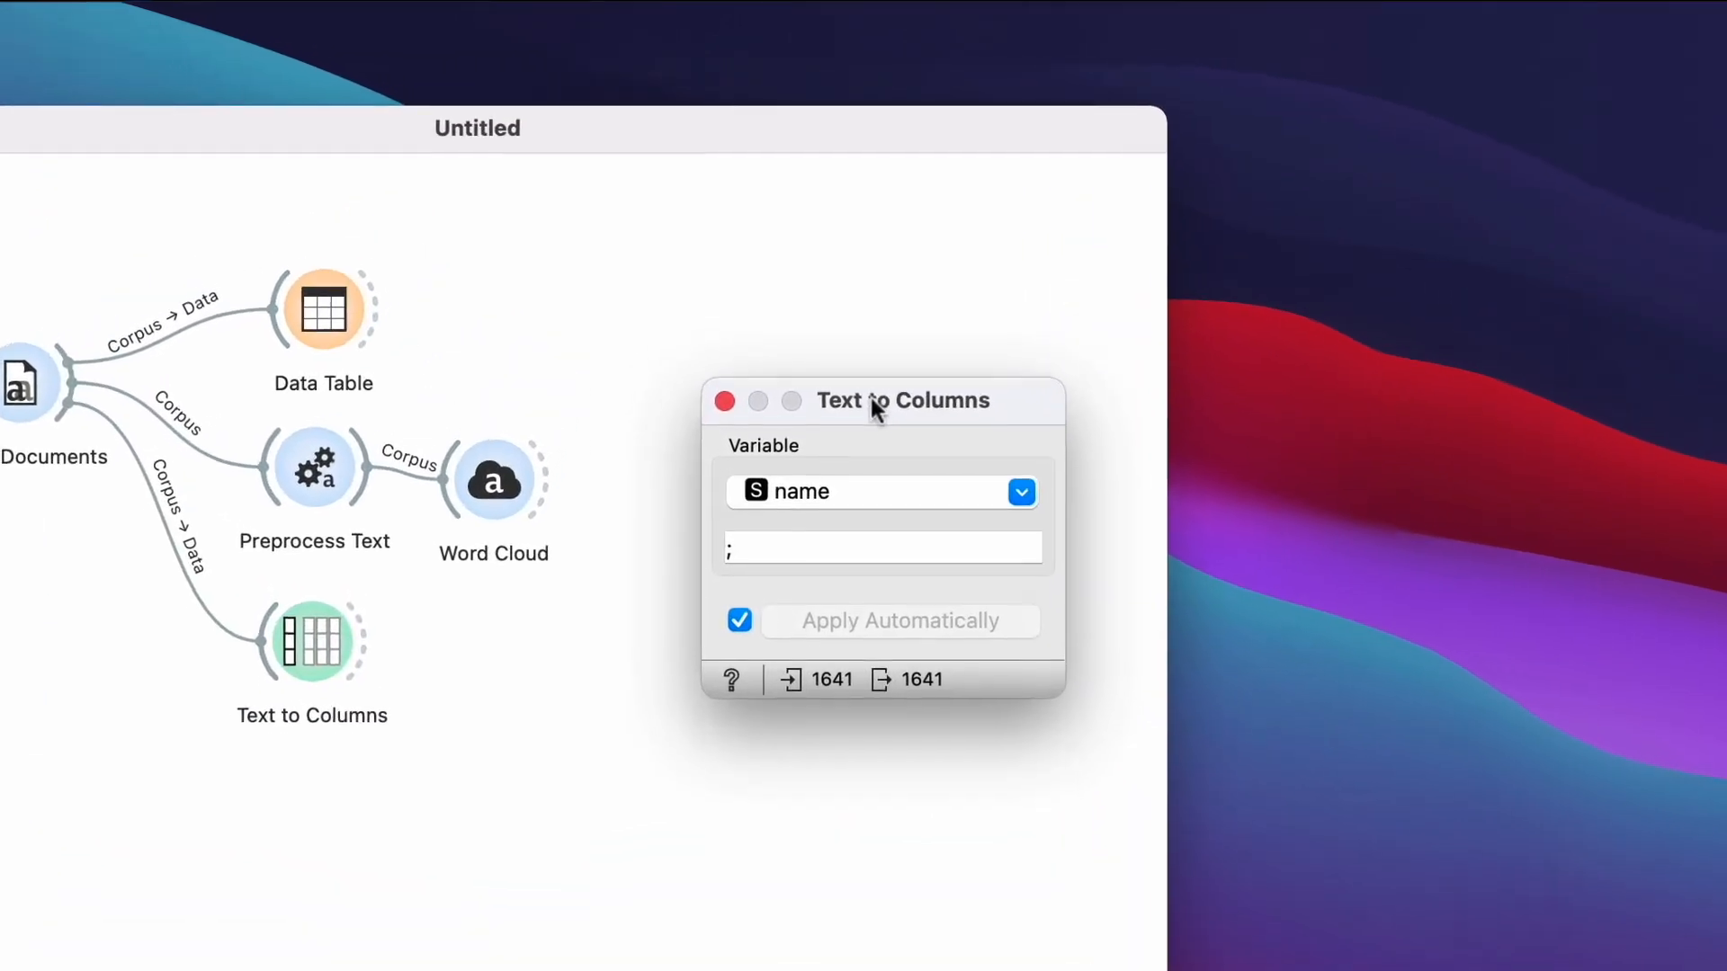
pyautogui.click(850, 492)
pyautogui.scroll(-3, 835, 728)
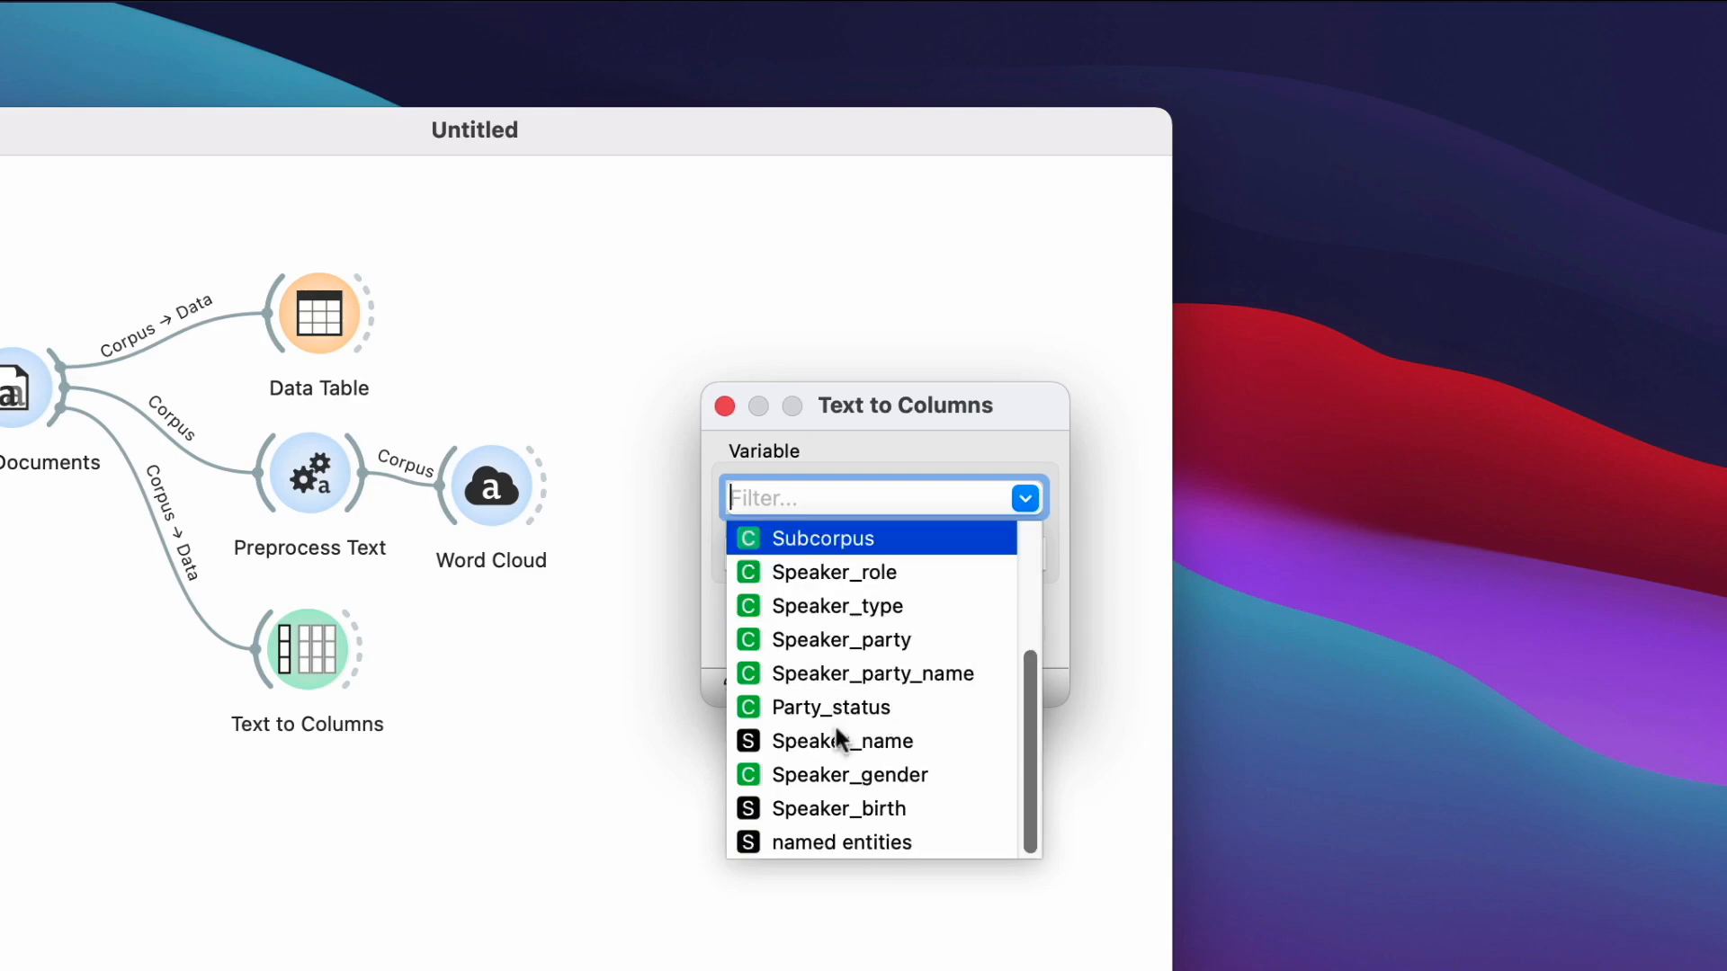
pyautogui.click(834, 841)
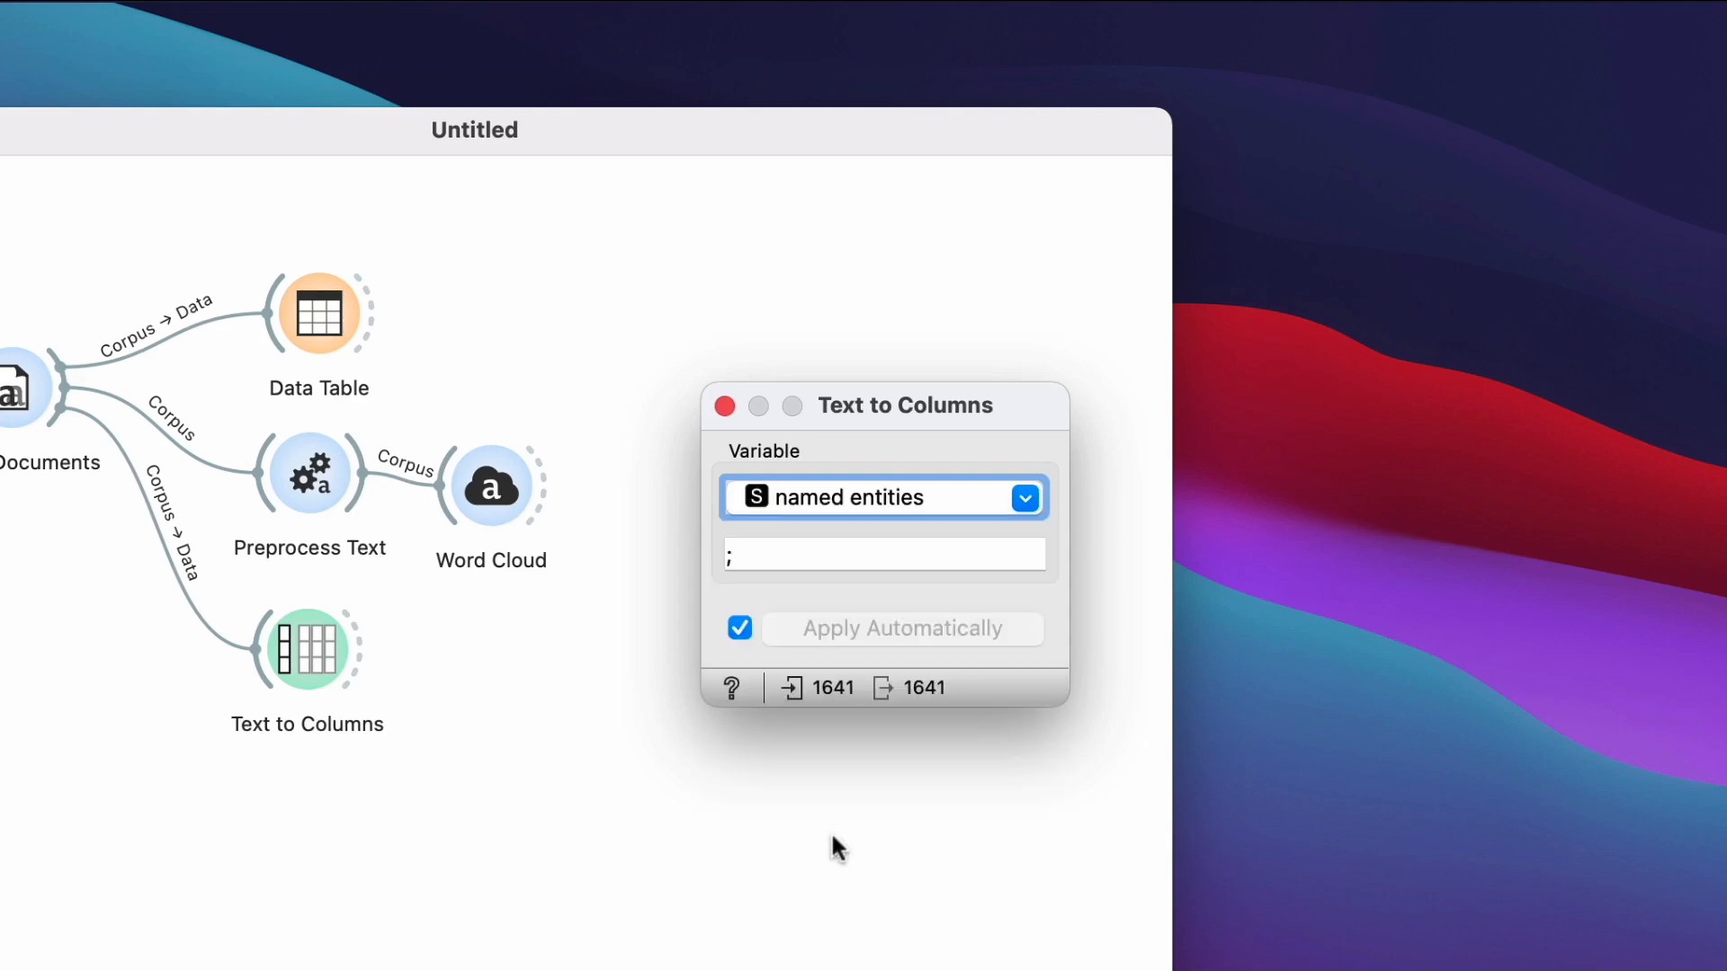
pyautogui.press('Tab')
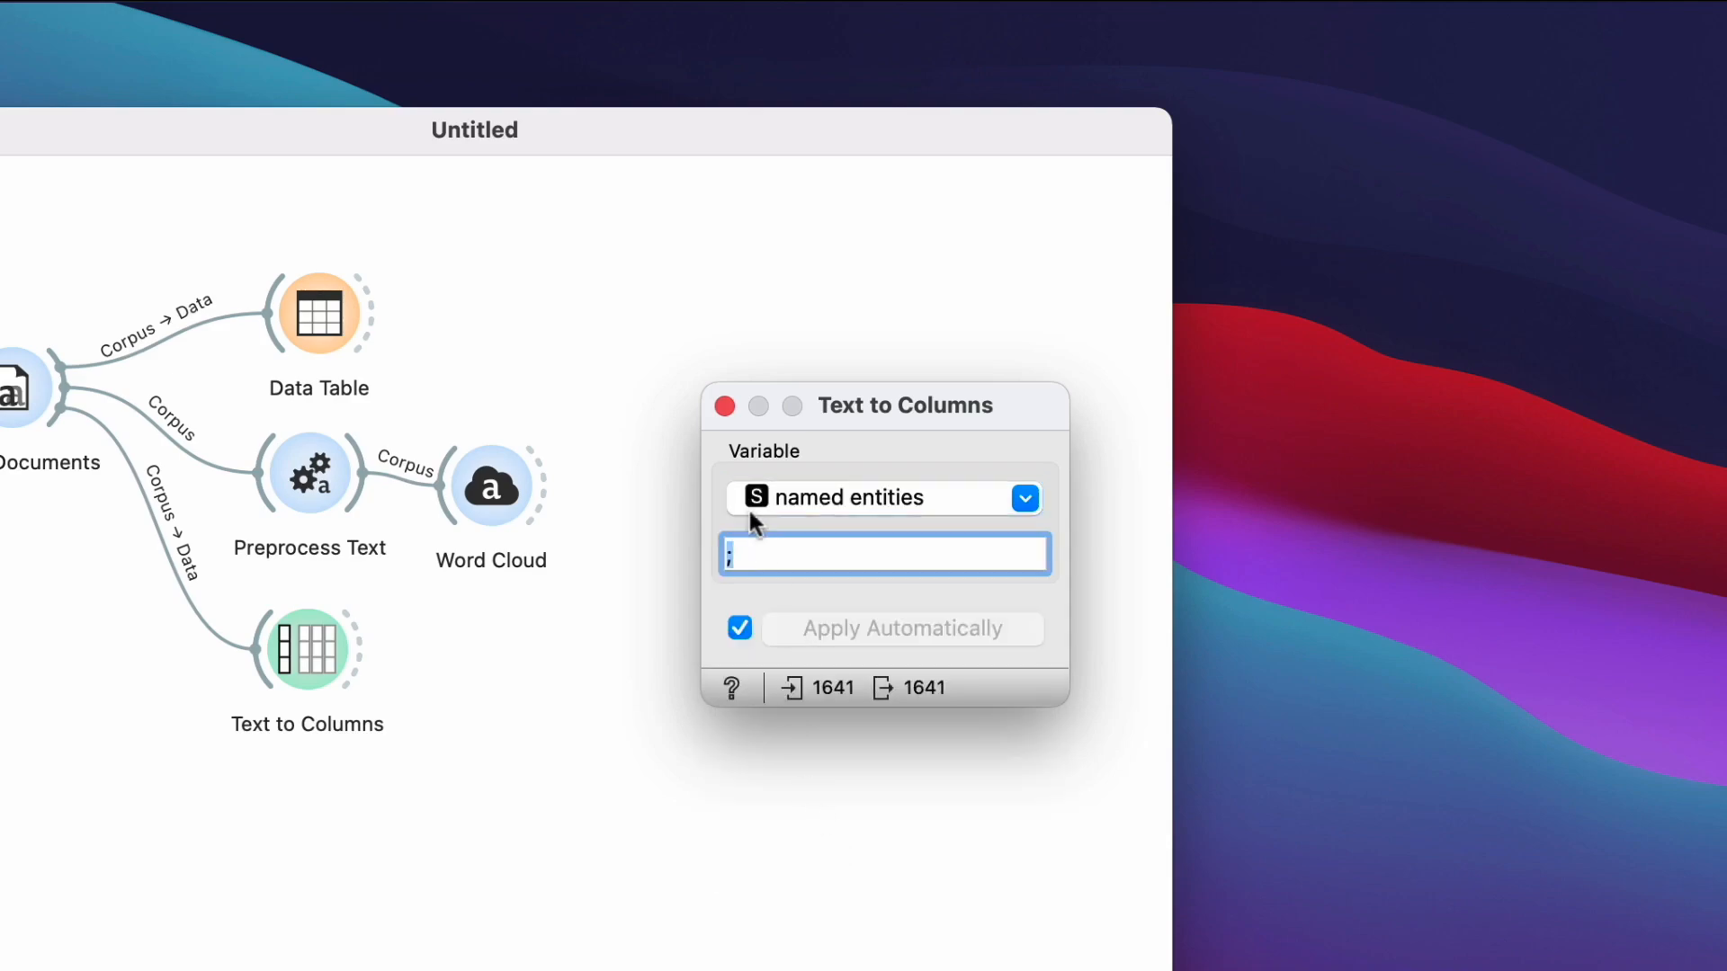
pyautogui.write(',')
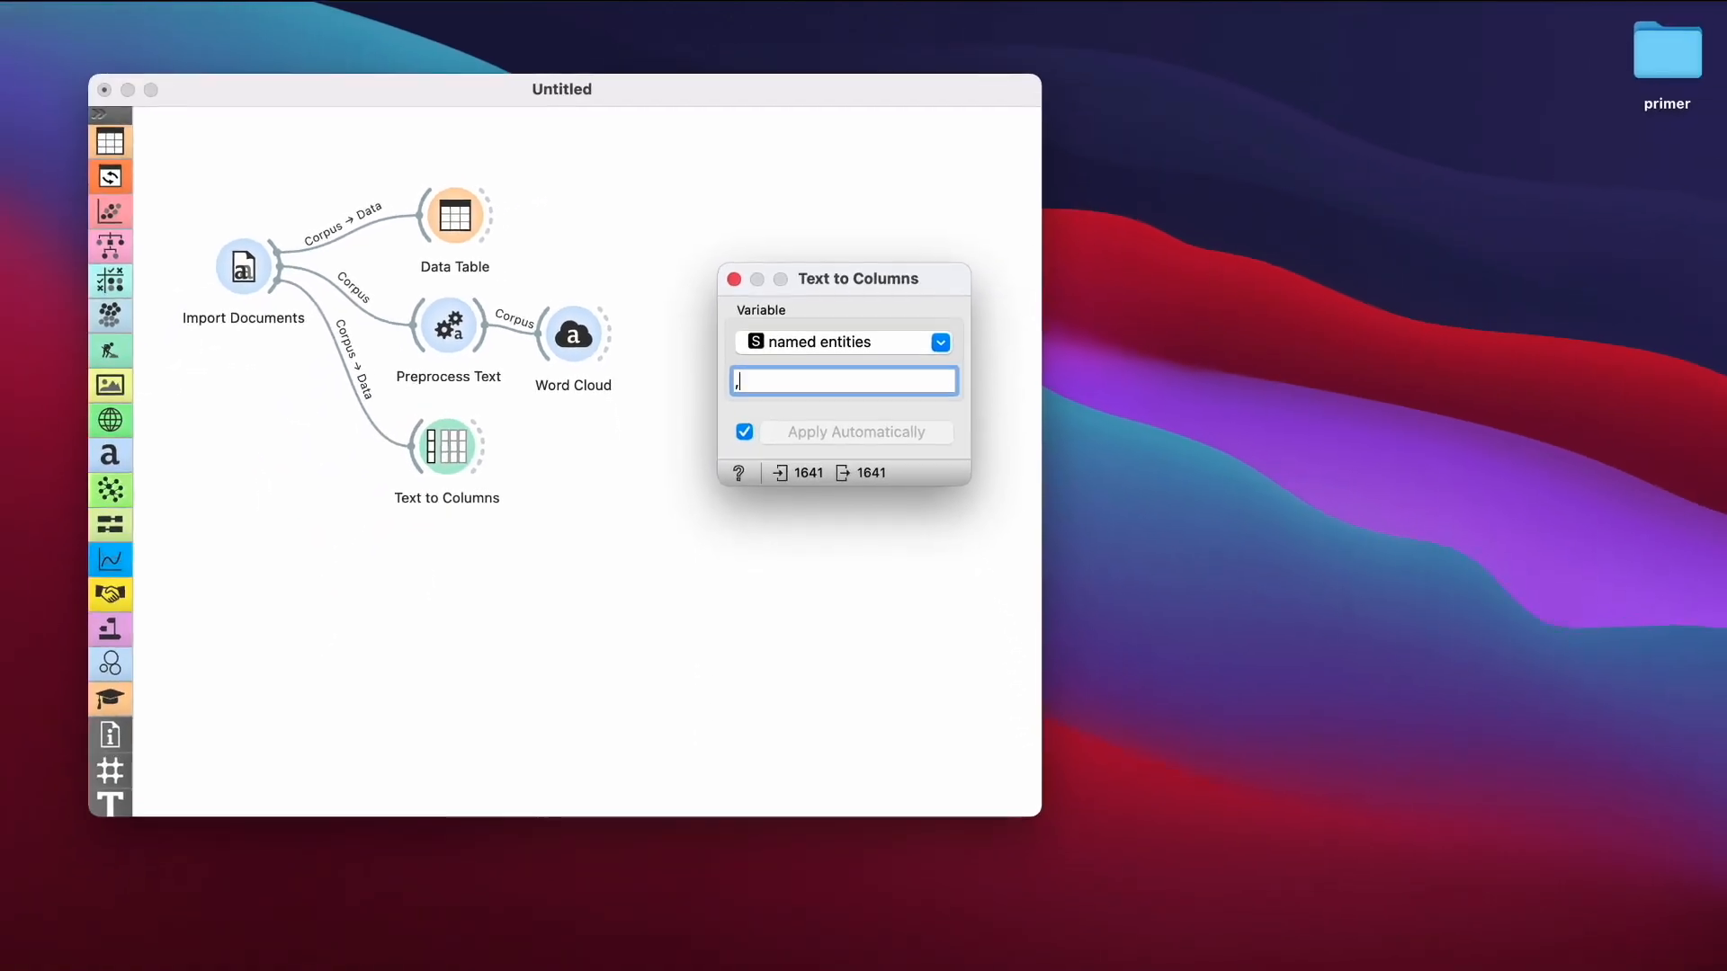
pyautogui.click(734, 274)
# - Connect a new Data Table to Text to Columns and look through the entity columns it contains
pyautogui.moveTo(488, 423); pyautogui.dragTo(617, 443)
pyautogui.press('Return')
pyautogui.doubleClick(652, 457)
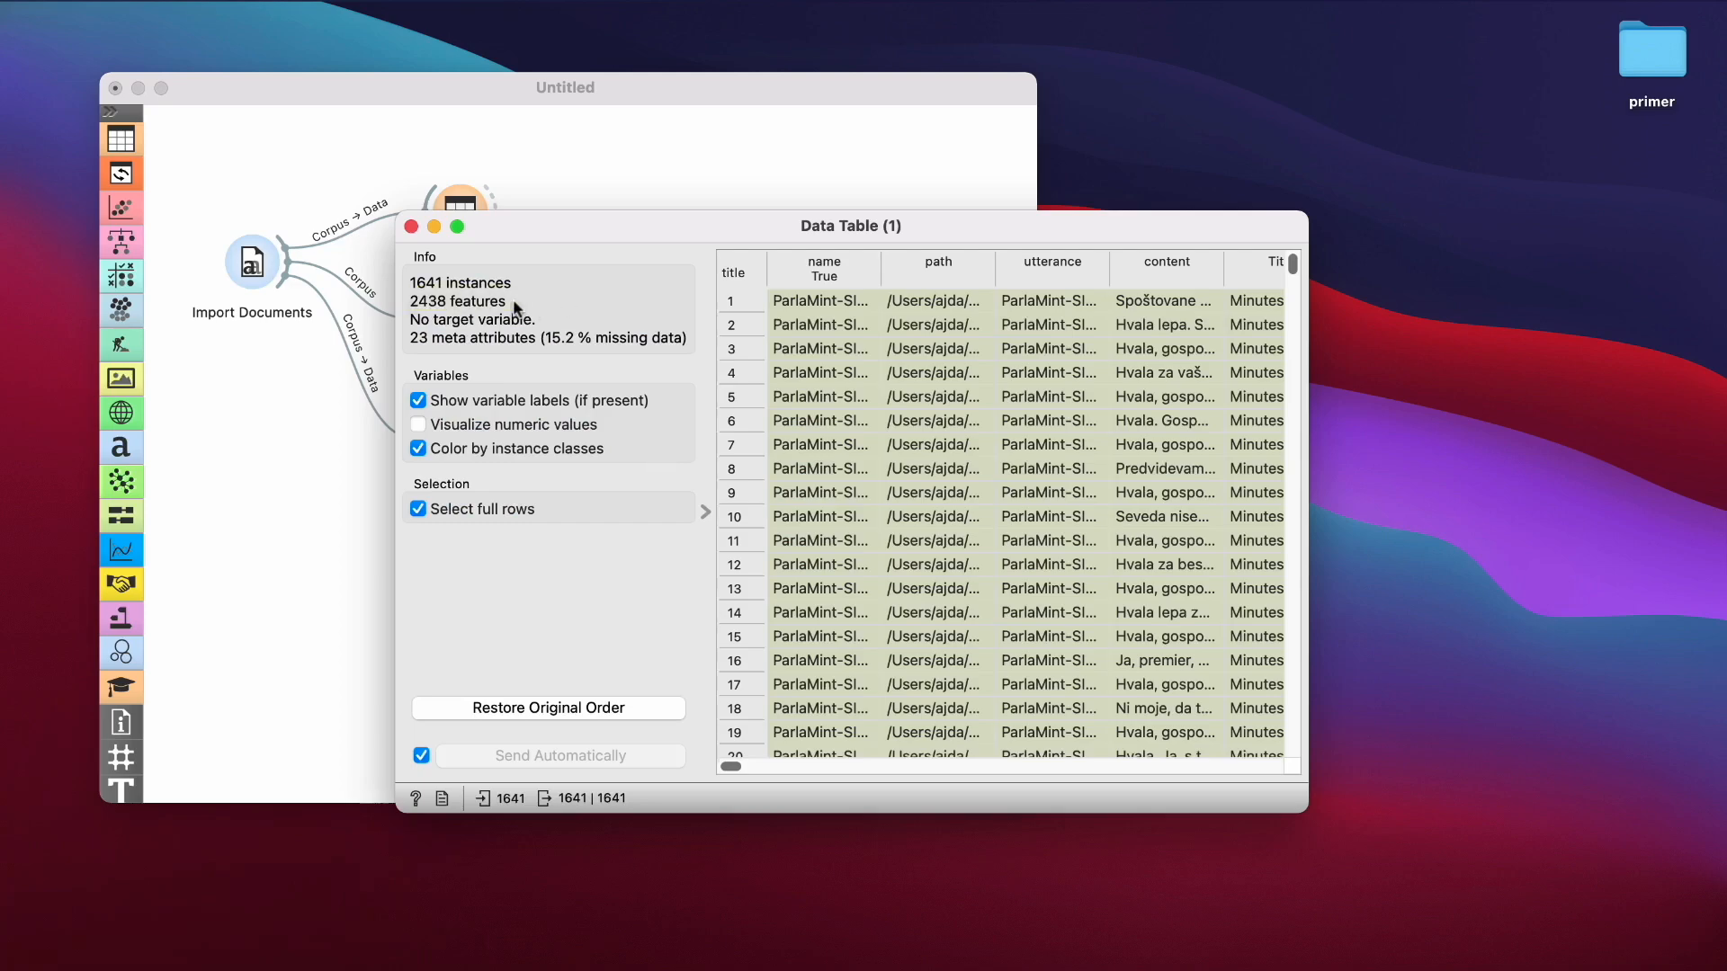
pyautogui.hscroll(15, 1138, 390)
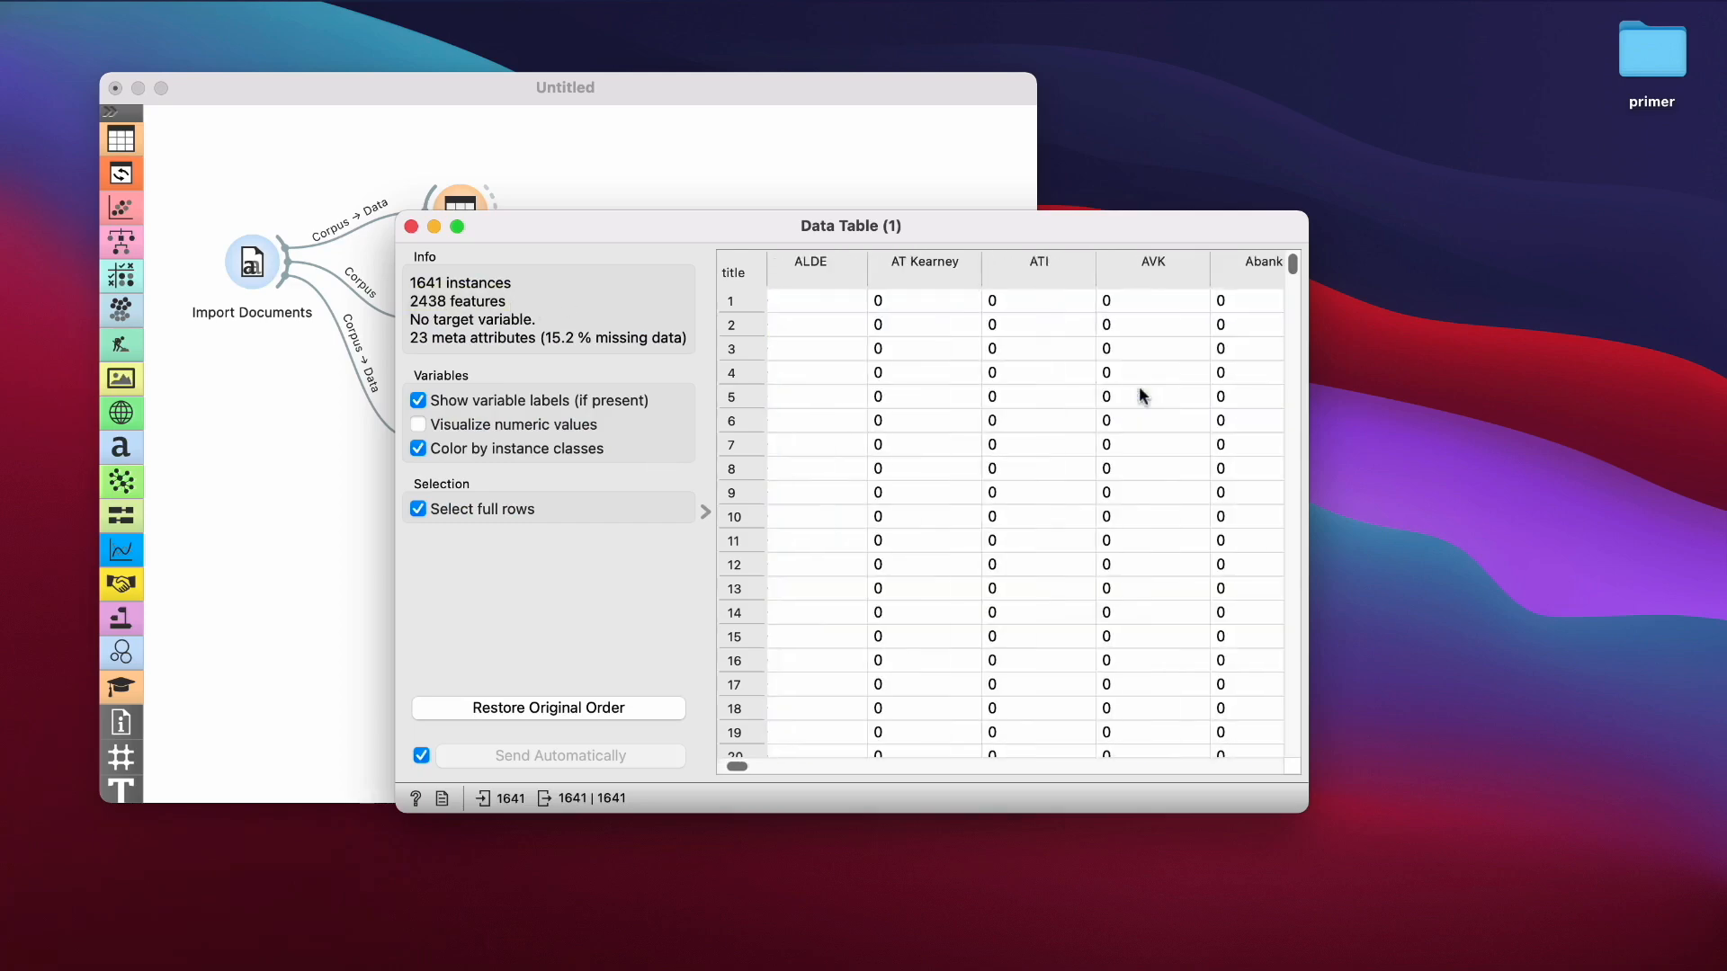
pyautogui.hscroll(5, 1138, 386)
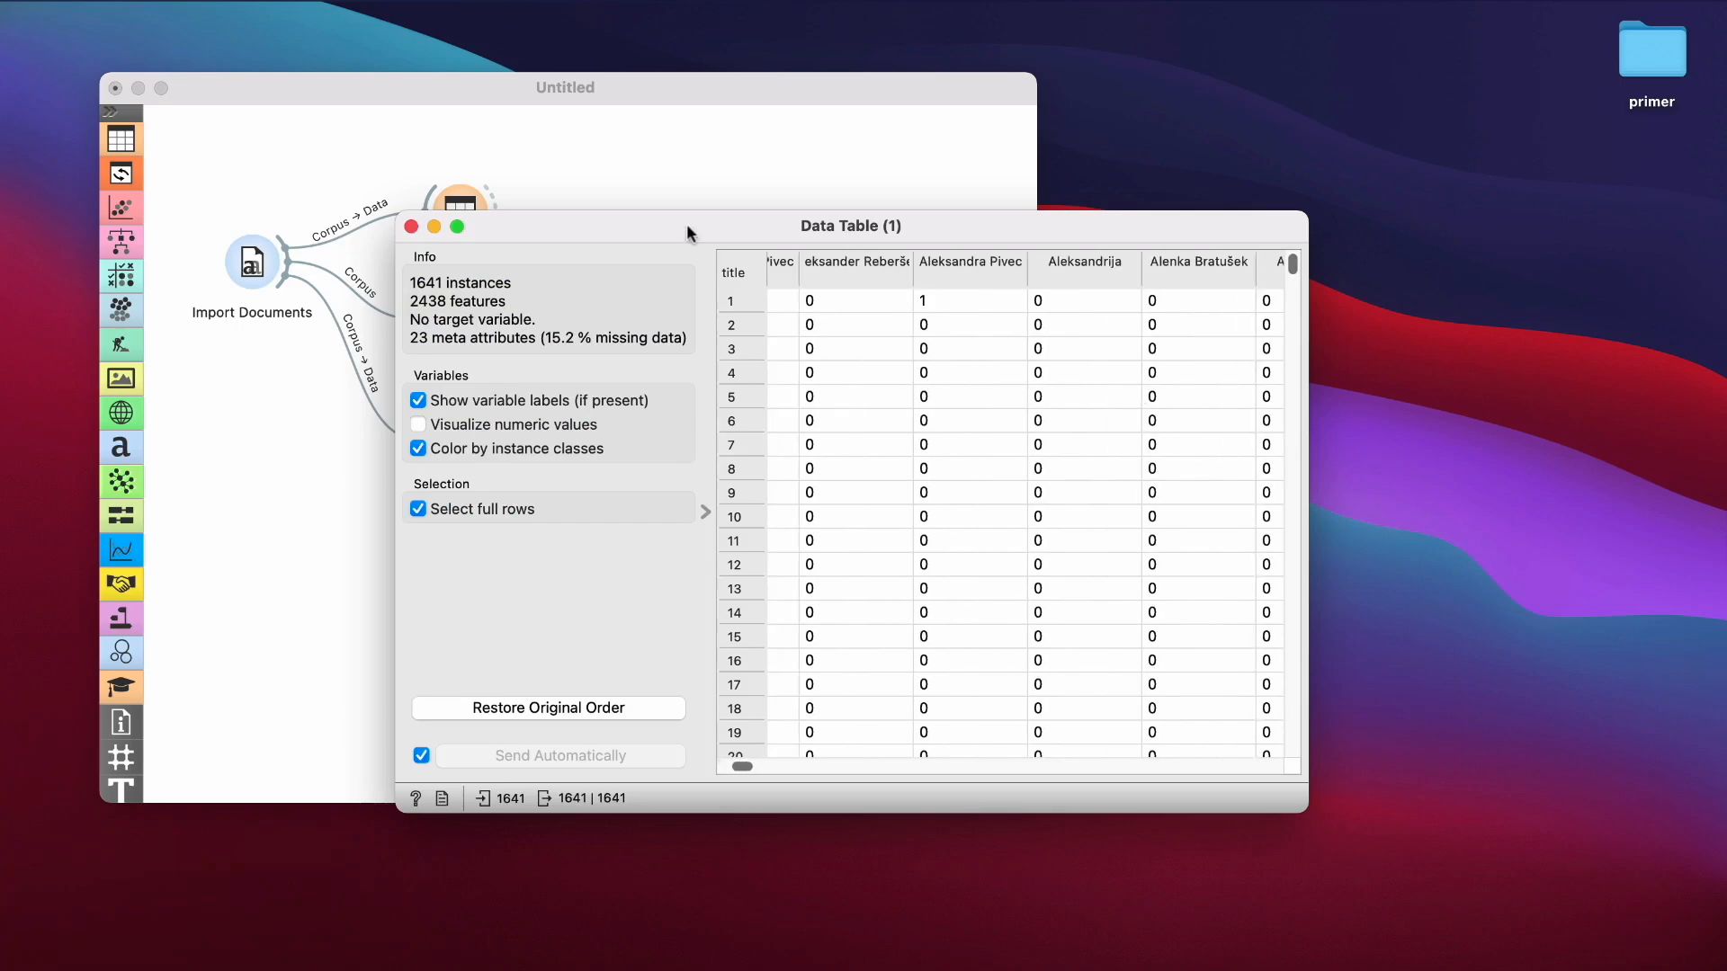
pyautogui.click(431, 226)
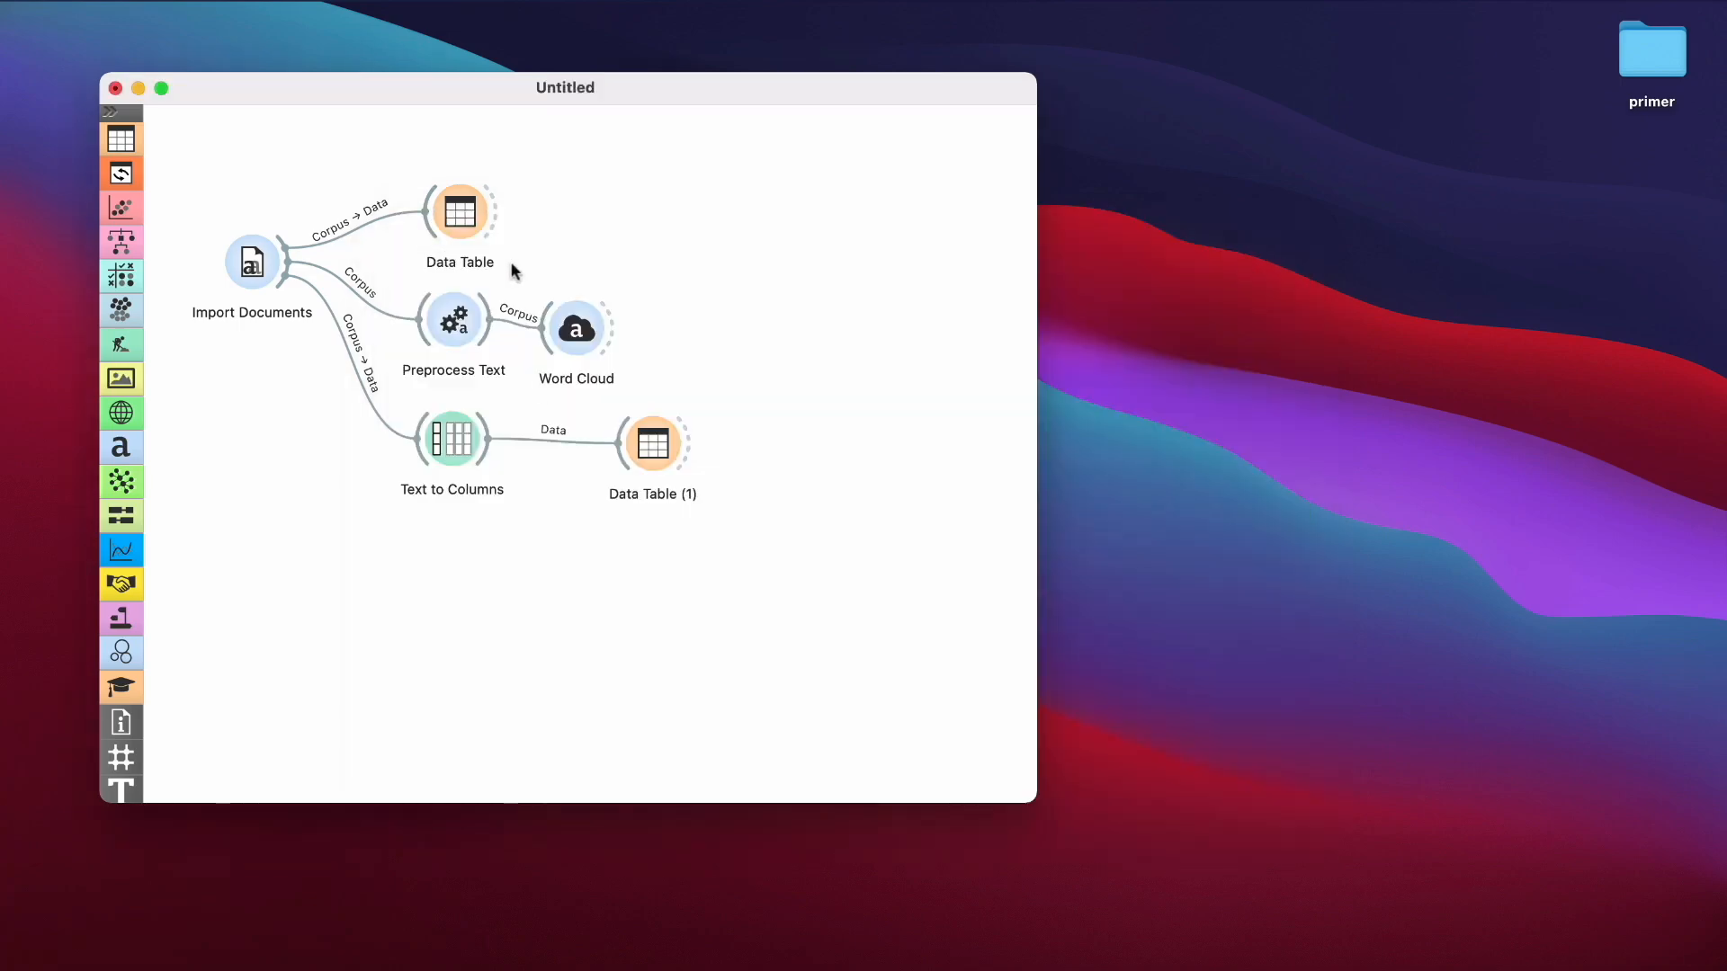
# - Insert a Select Columns widget on the link between Text to Columns and its Data Table
pyautogui.rightClick(559, 446)
pyautogui.click(577, 496)
pyautogui.write('sele')
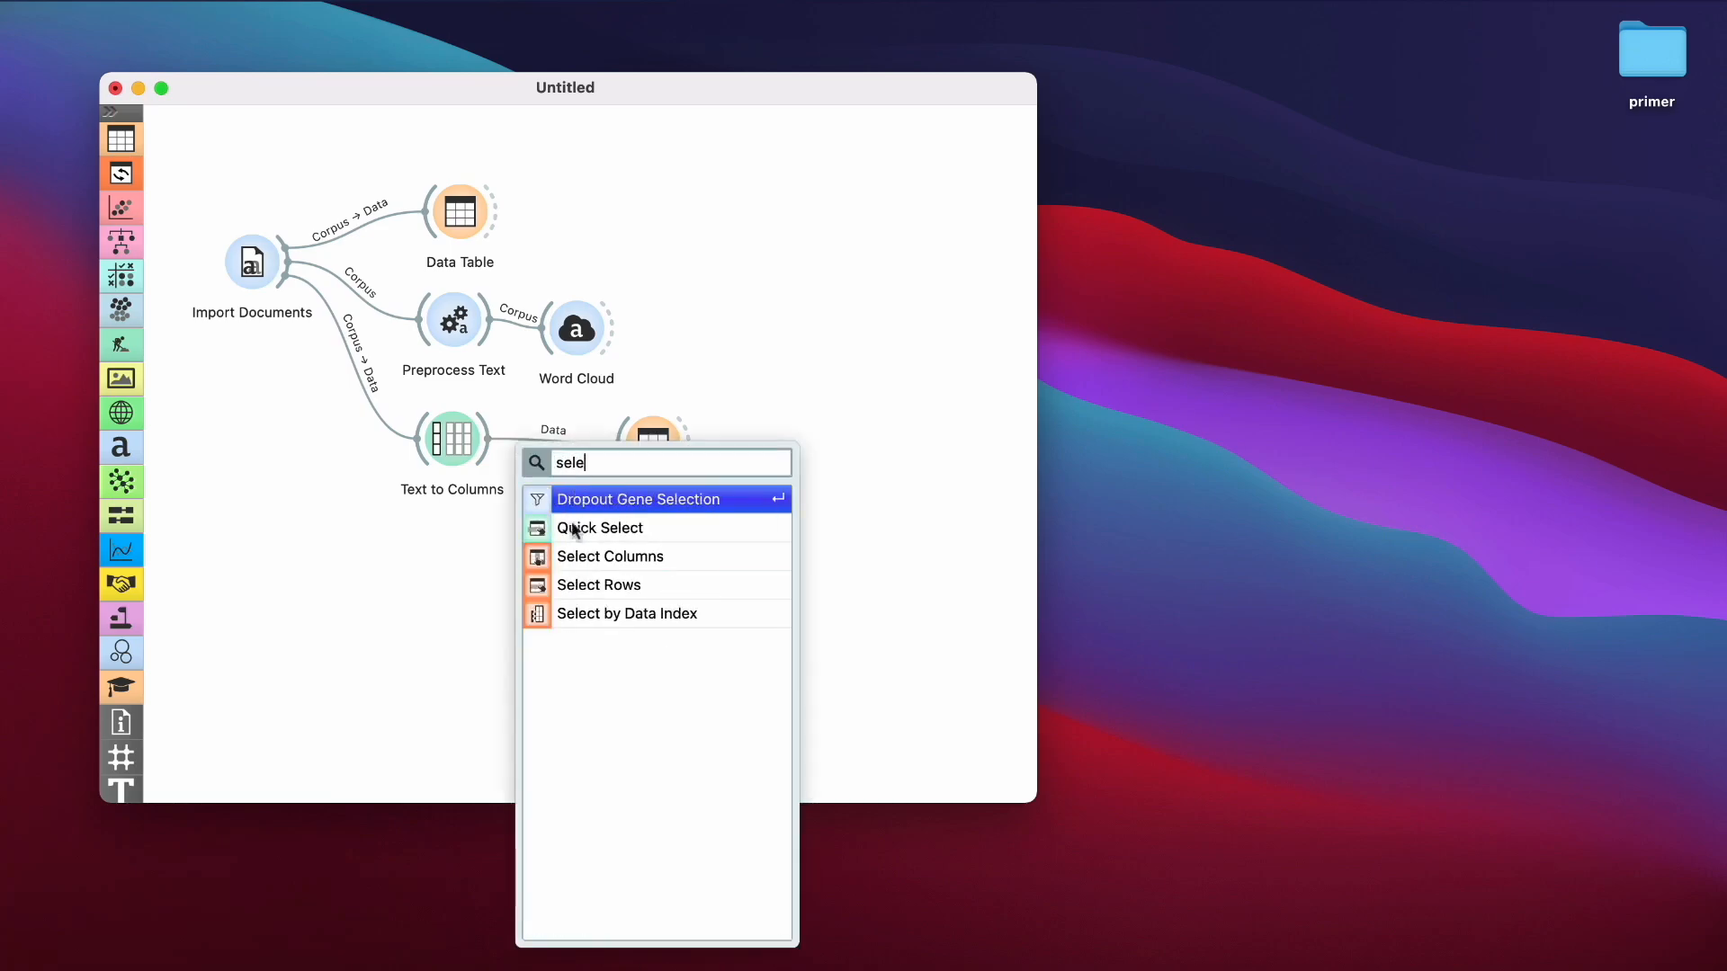
pyautogui.click(570, 584)
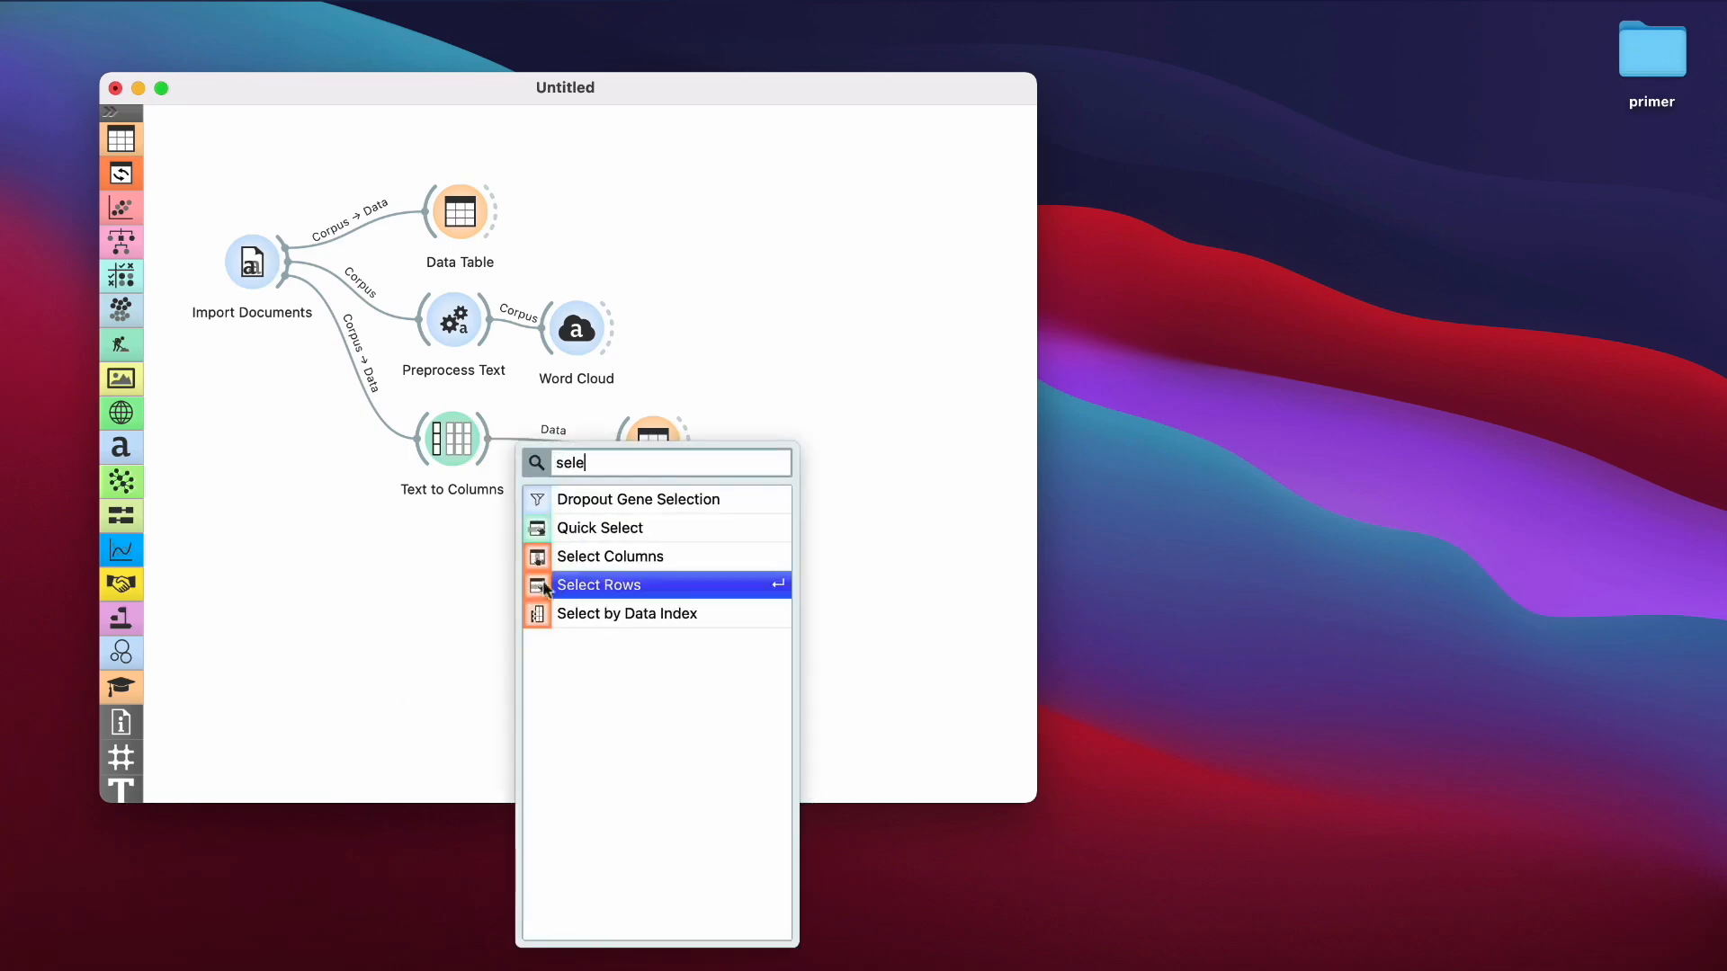
pyautogui.click(565, 557)
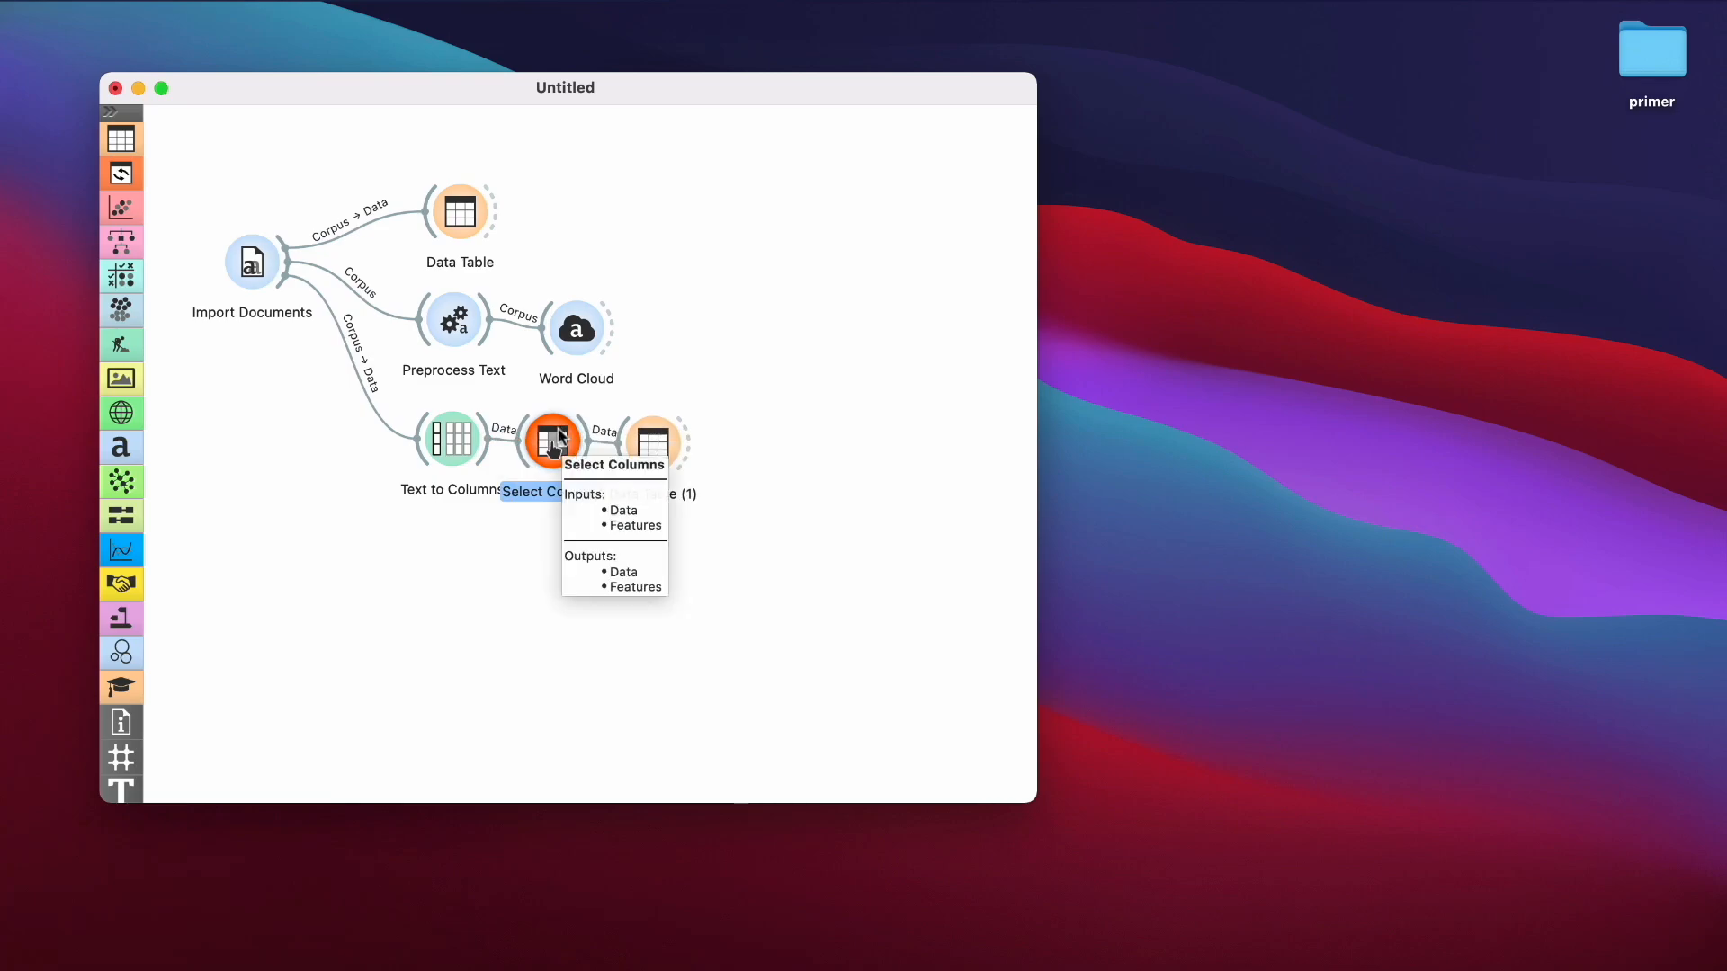
# - Move all features to the ignored variables in Select Columns
pyautogui.doubleClick(556, 439)
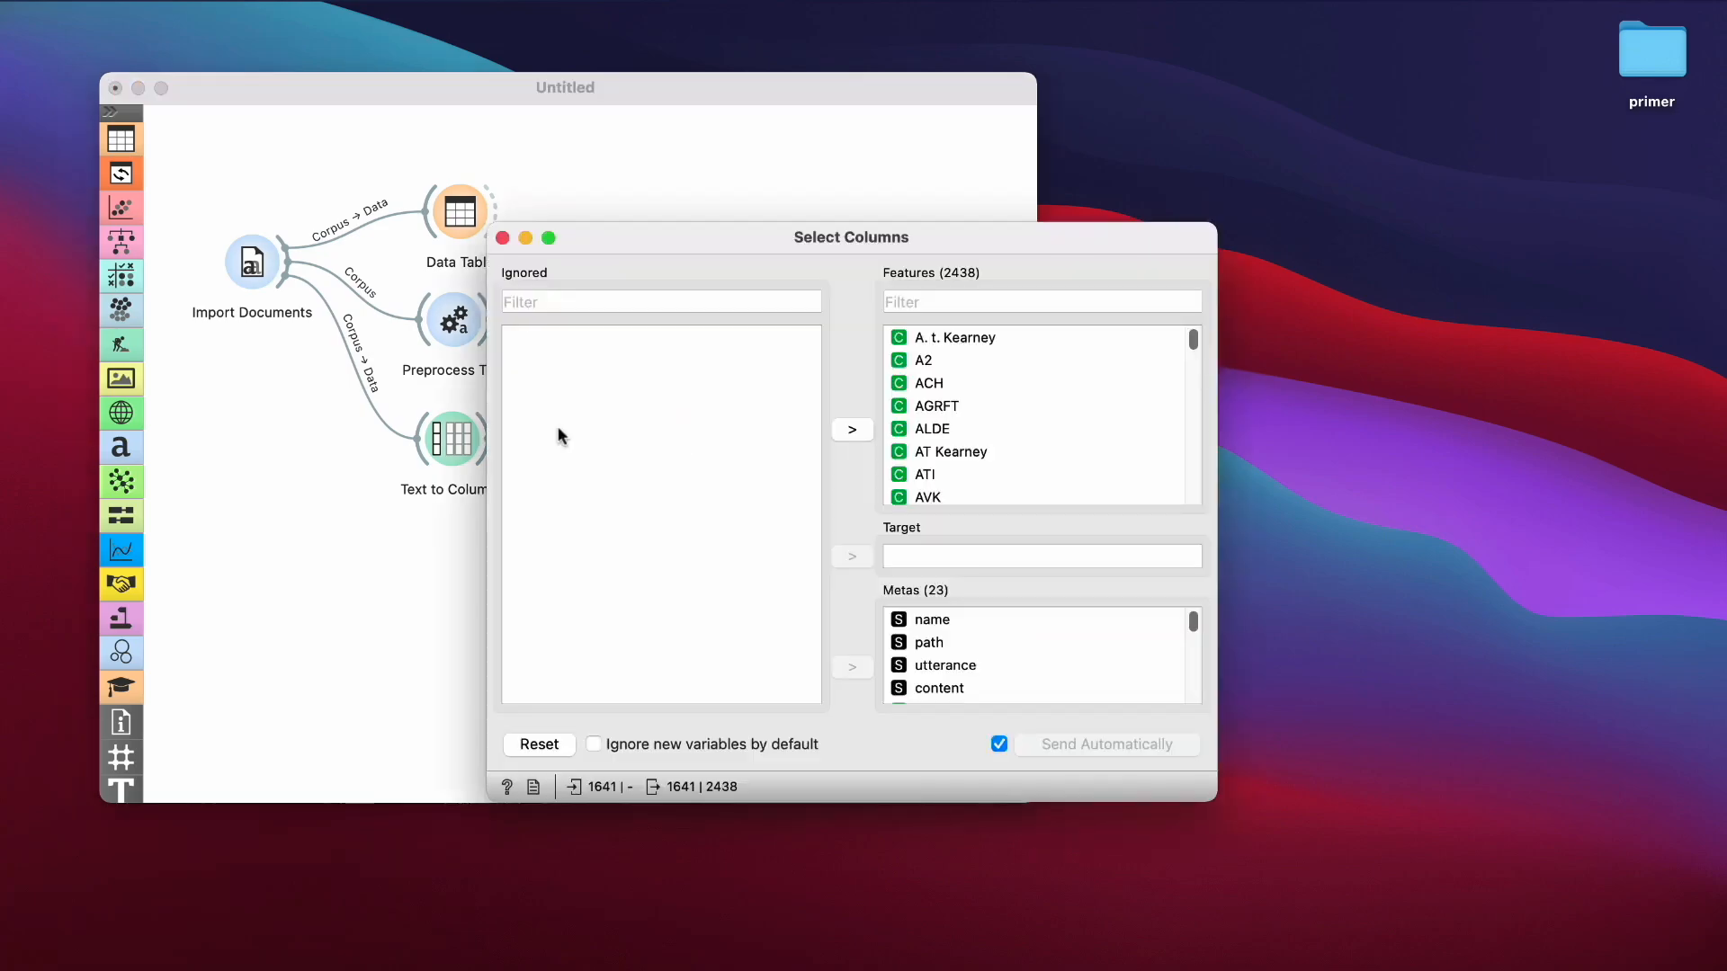
pyautogui.click(951, 342)
pyautogui.press('super+a')
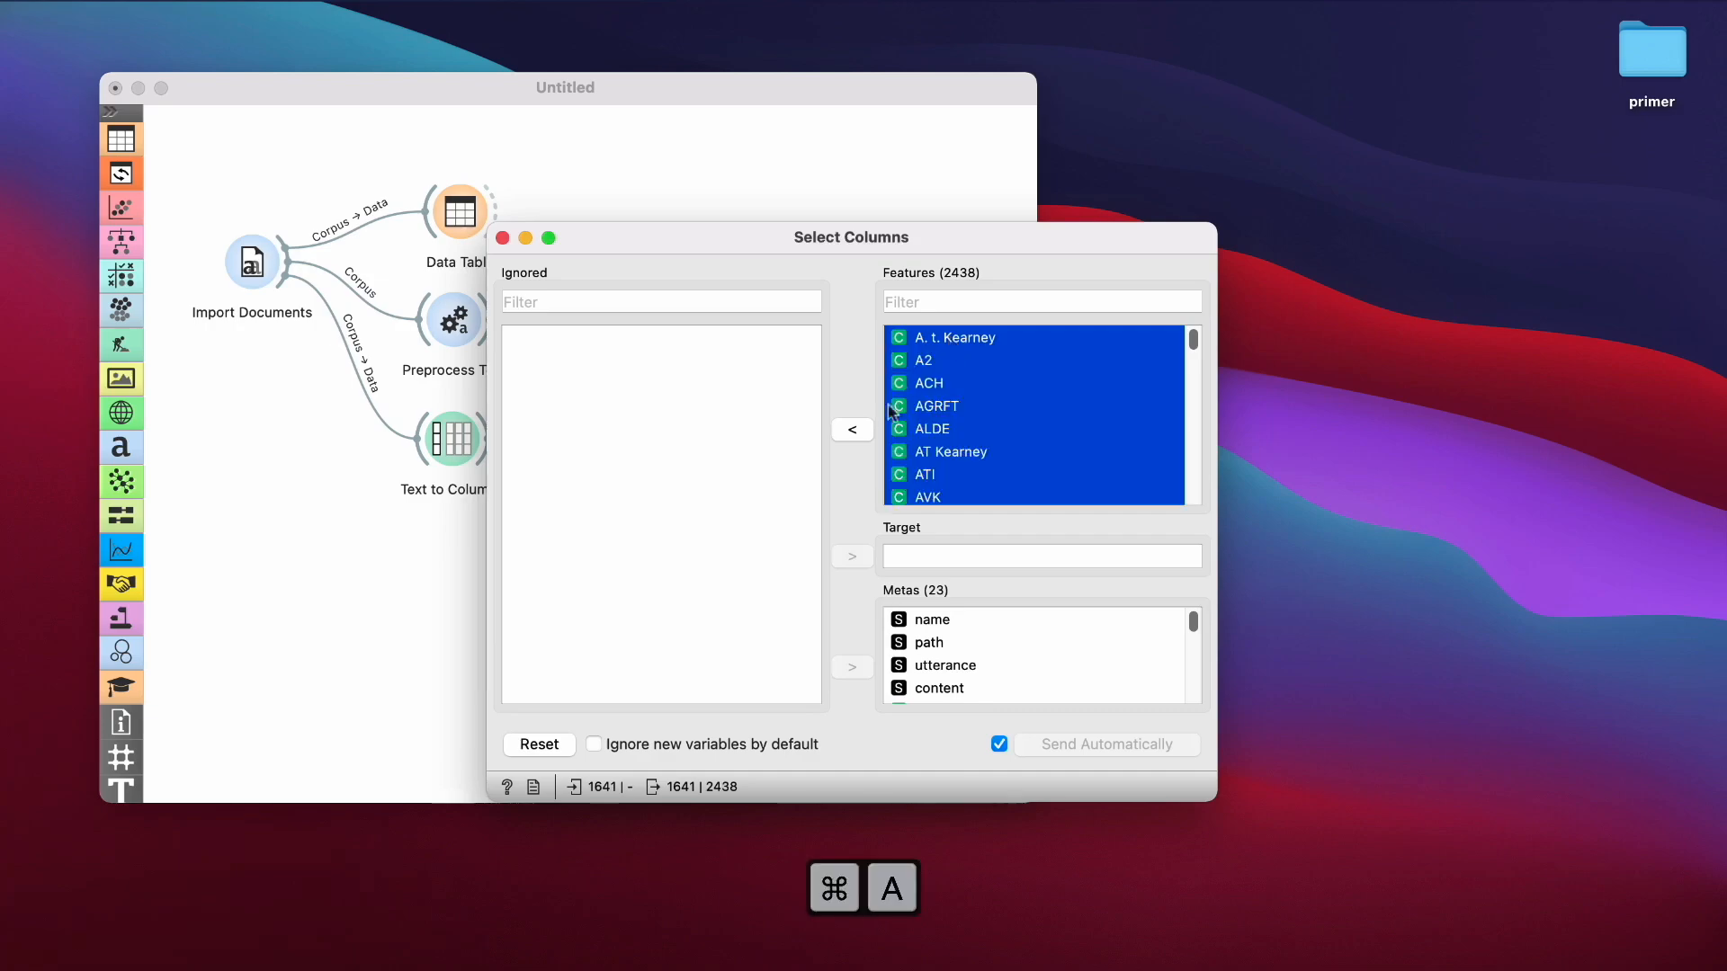
pyautogui.click(842, 435)
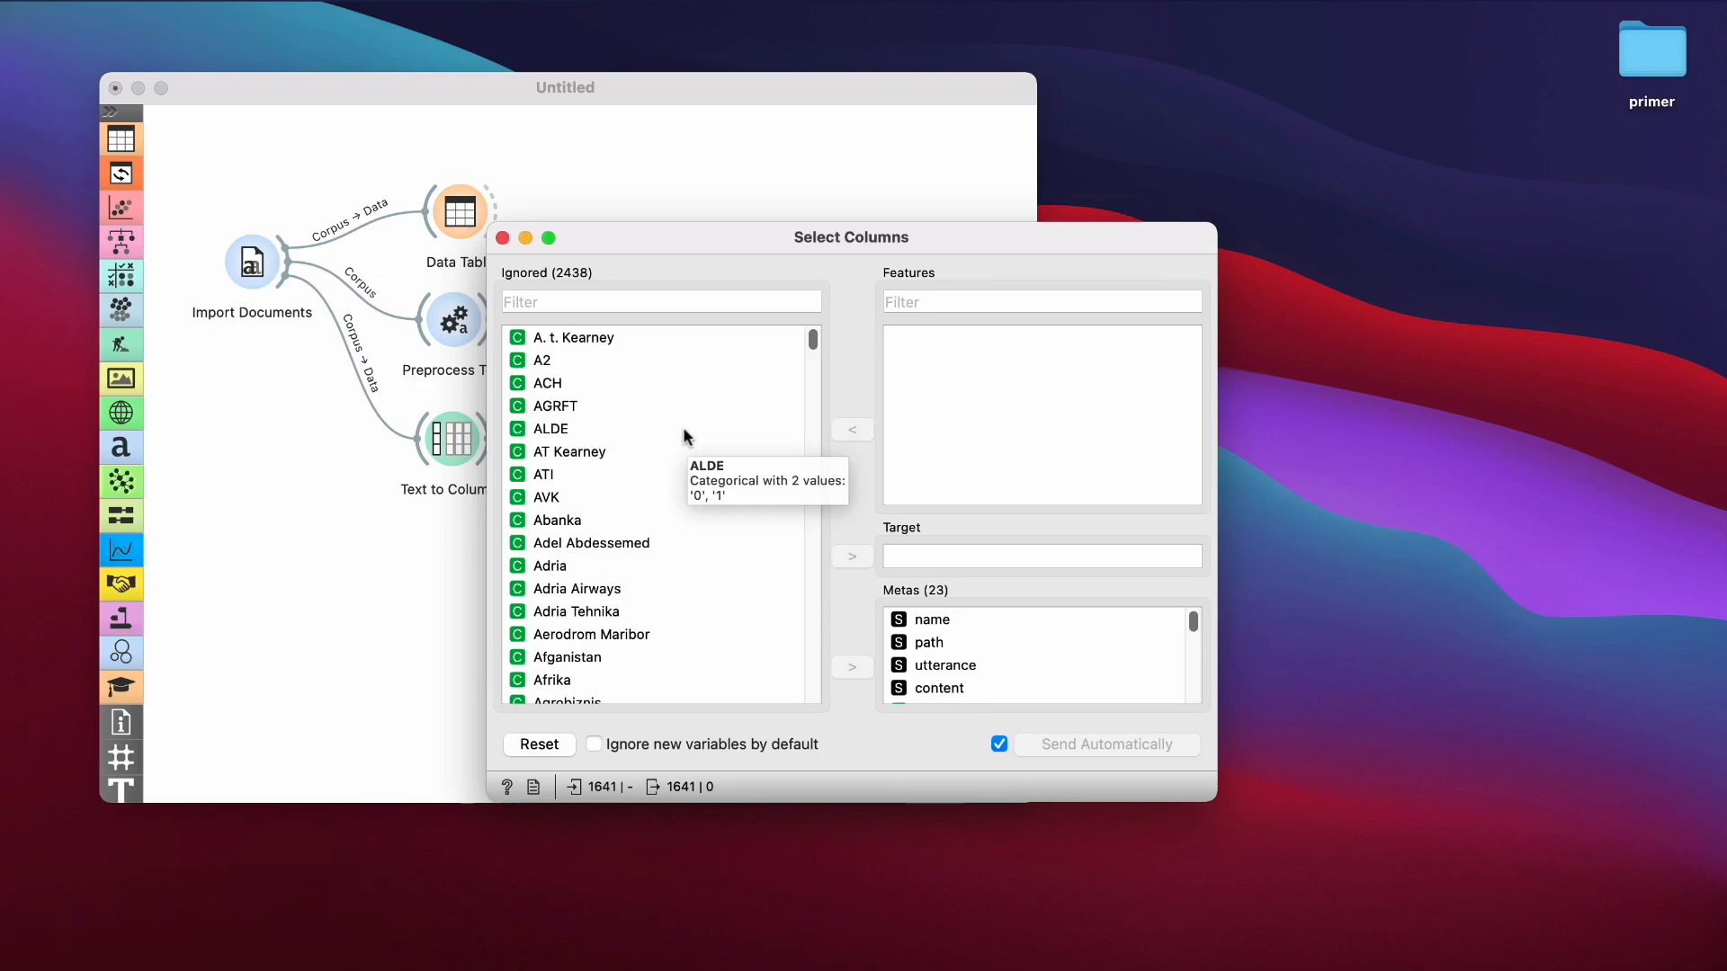
# - Filter the ignored variables by "duna", move Dunaj to the features, and view its column in the Data Table after Select Columns
pyautogui.click(714, 301)
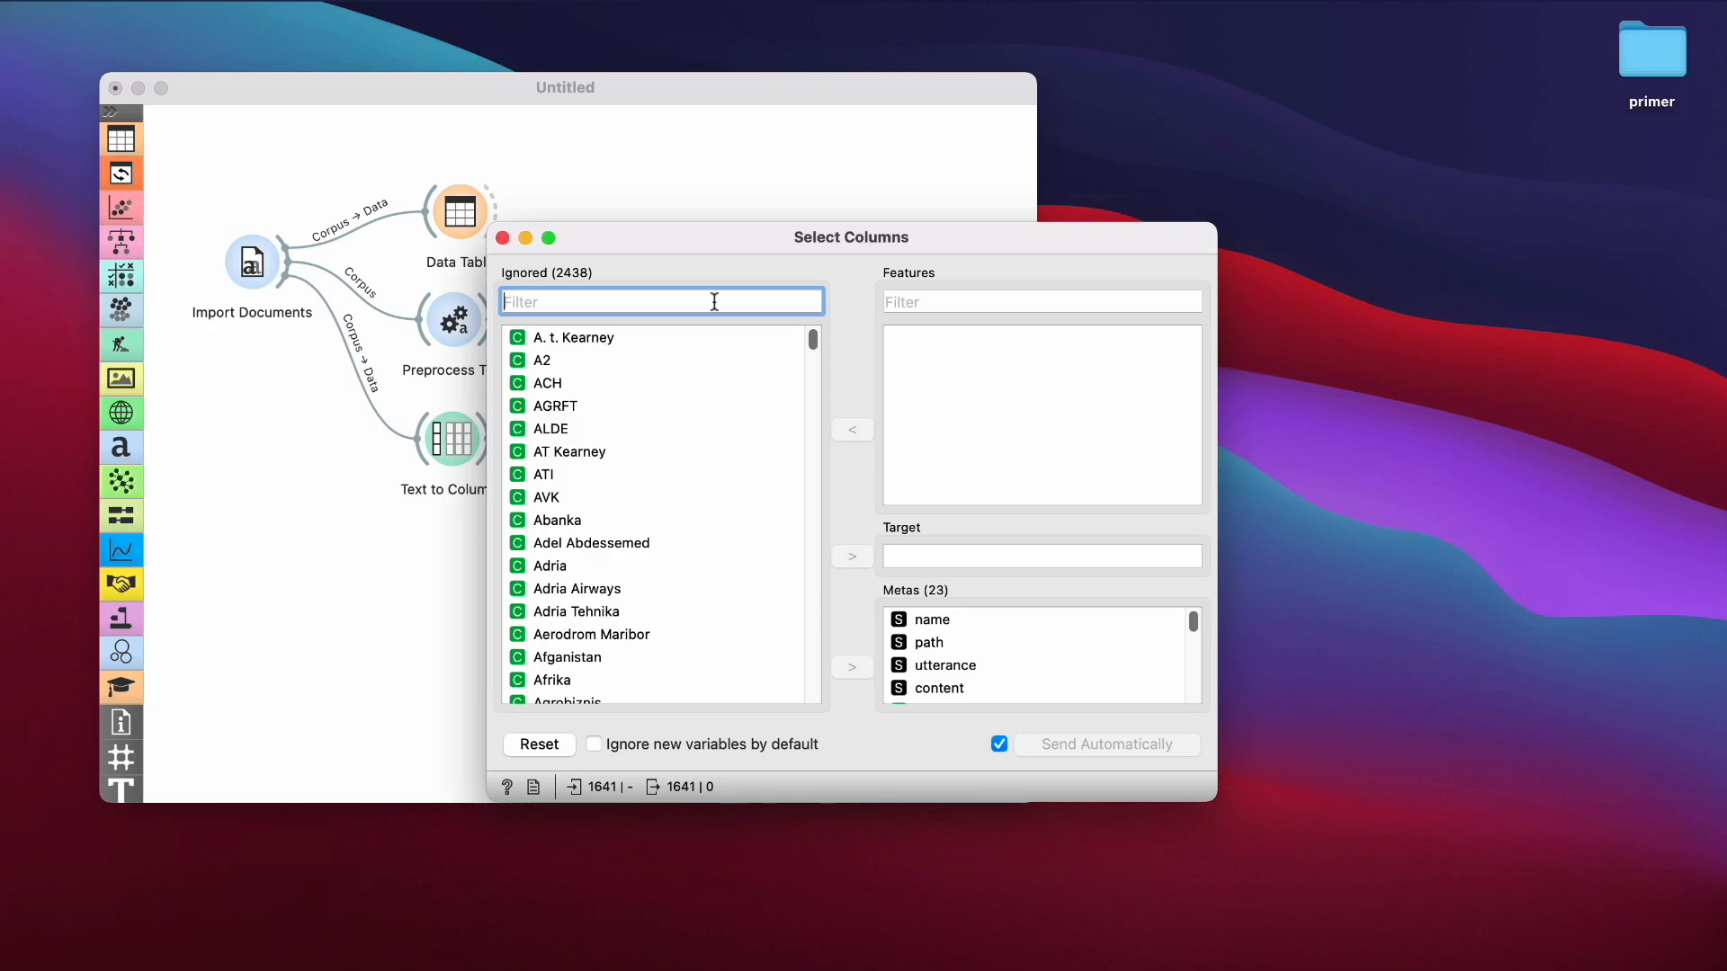
pyautogui.write('duna')
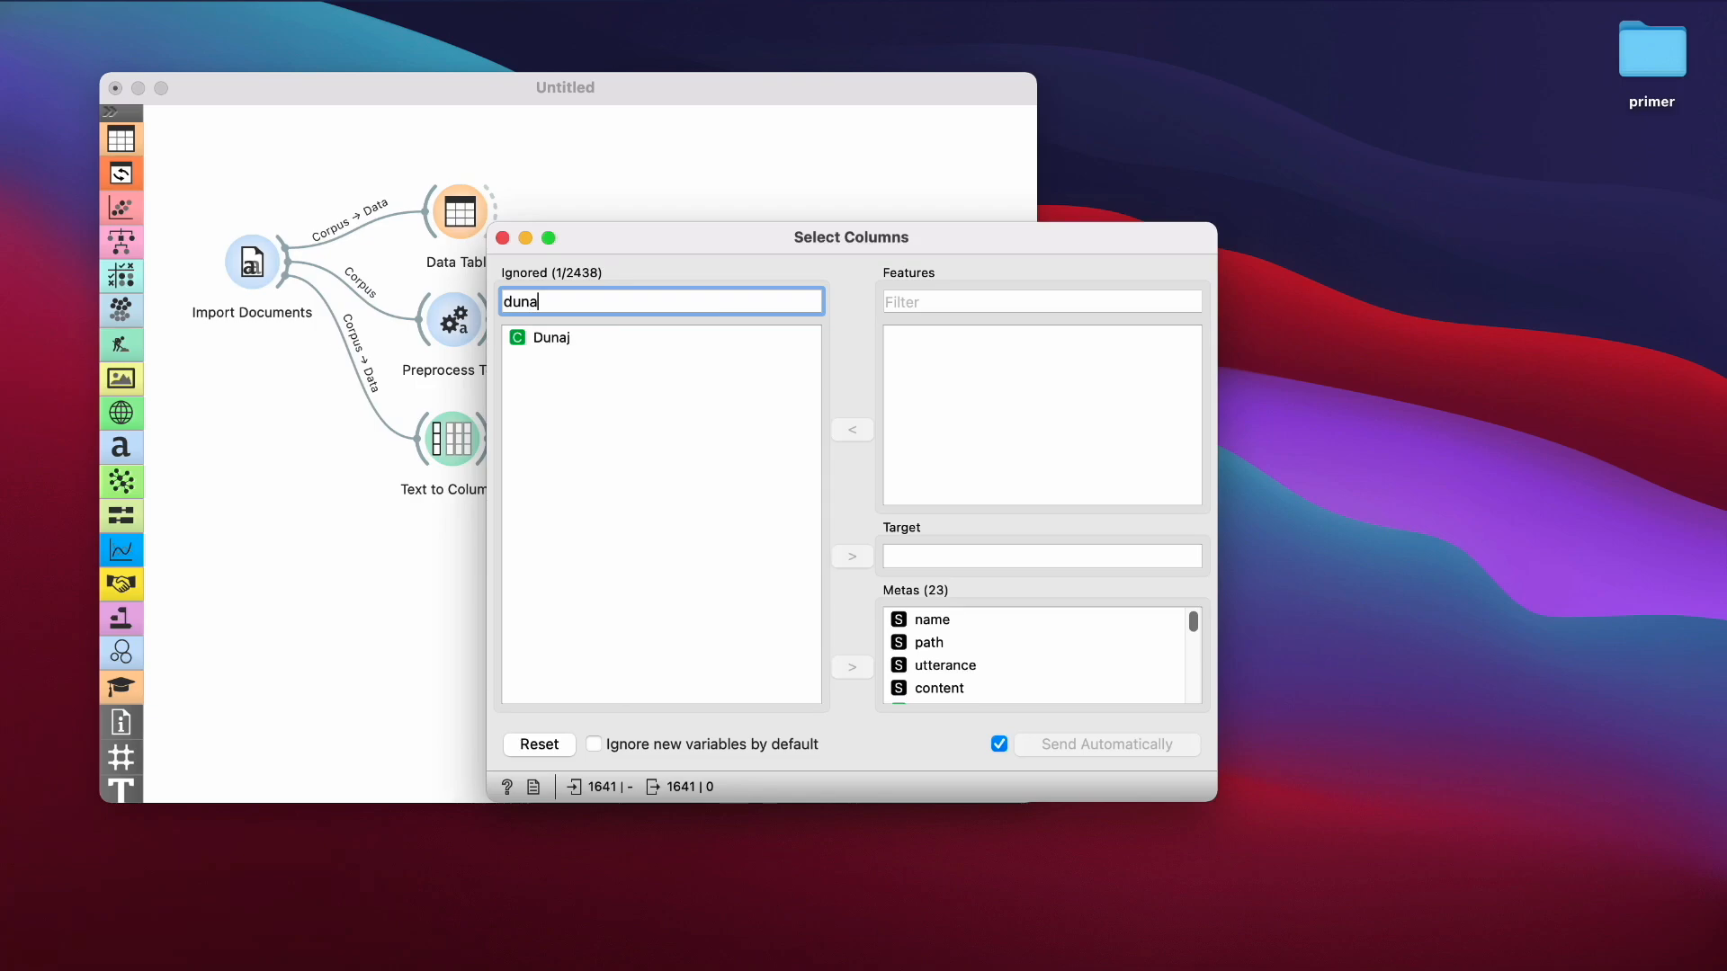
pyautogui.click(571, 334)
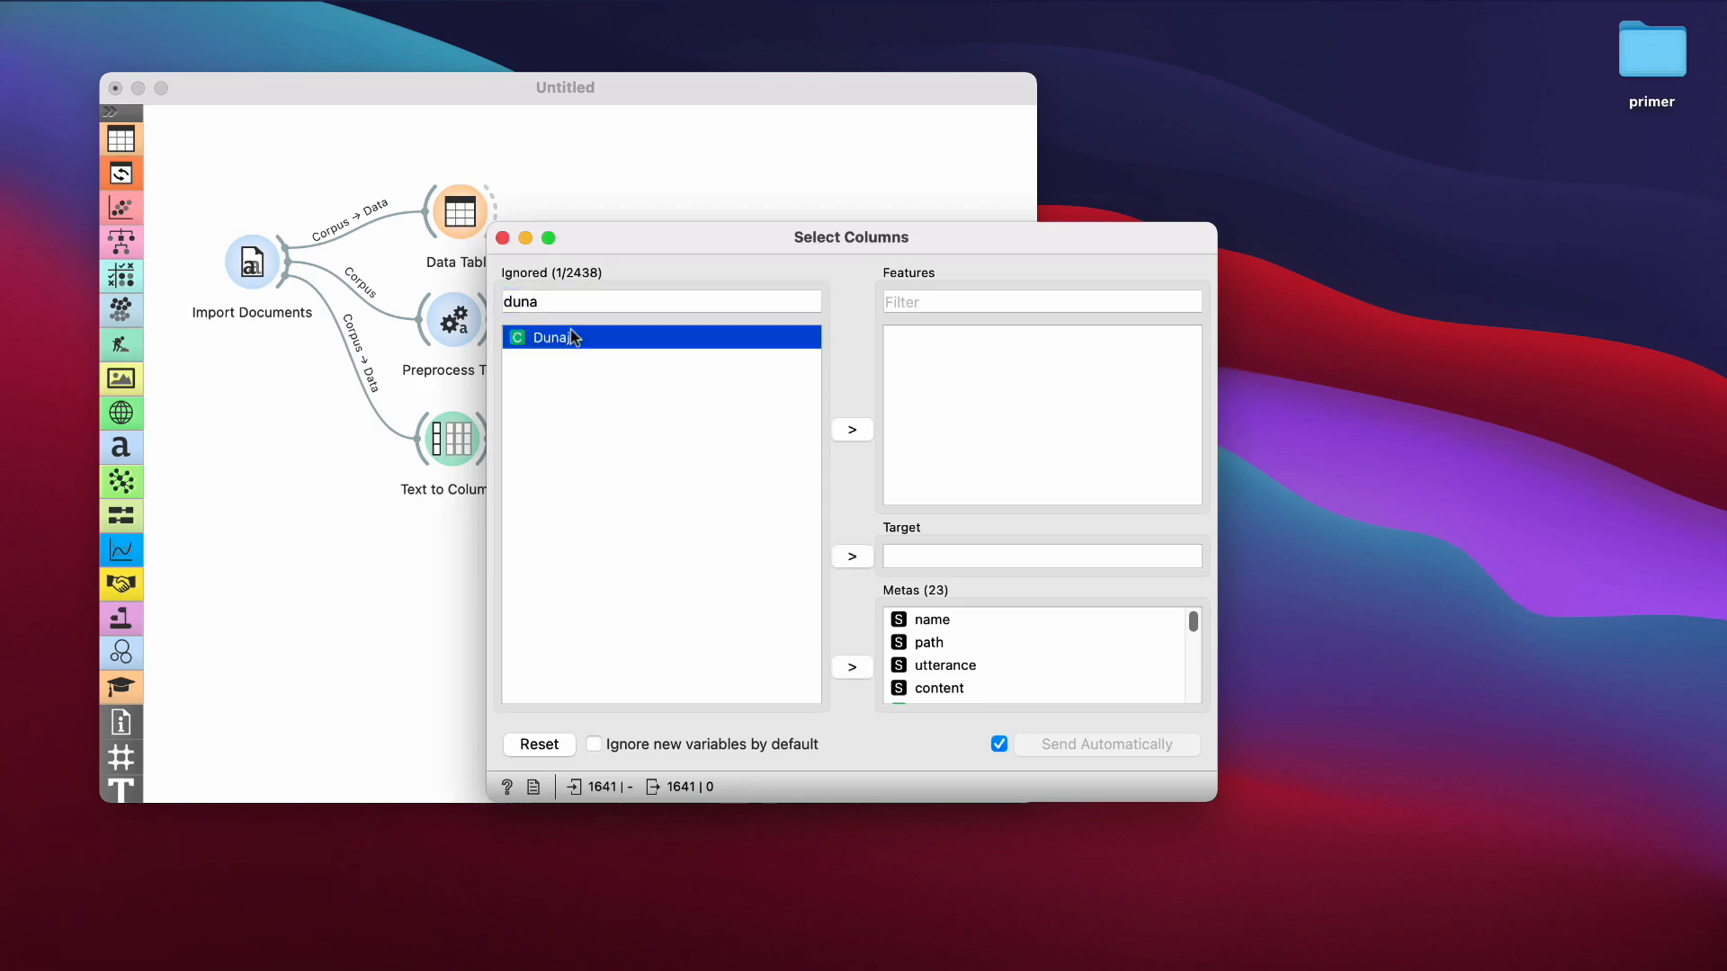
pyautogui.click(841, 430)
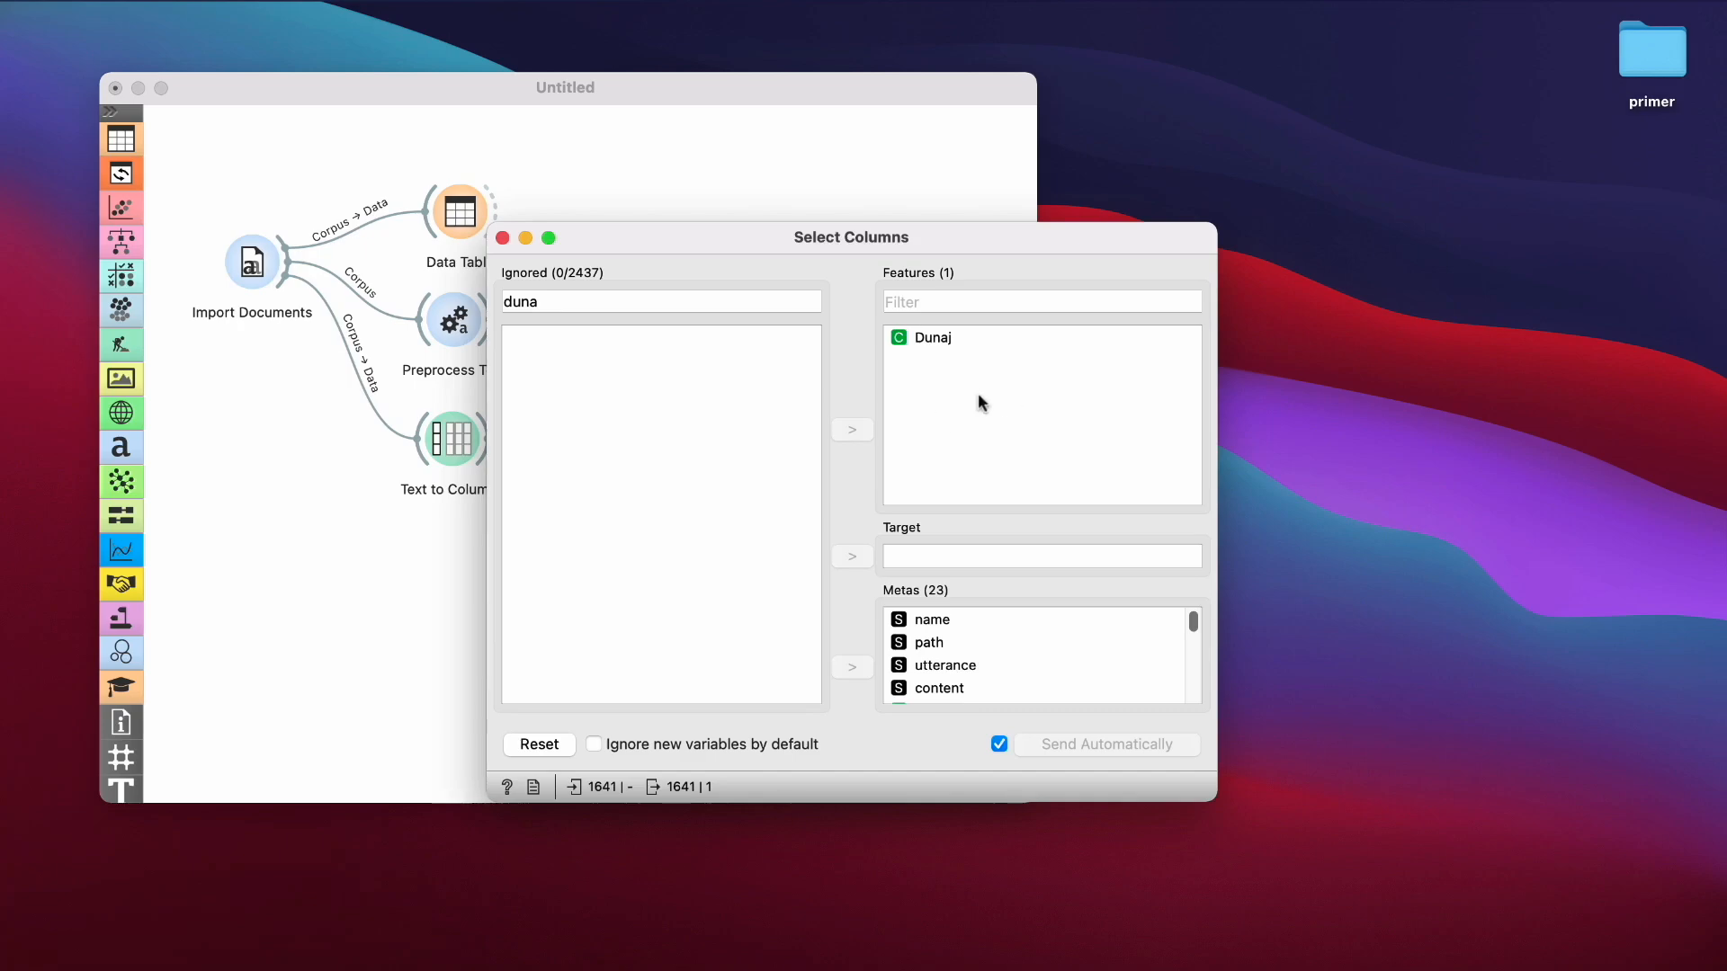
pyautogui.click(502, 238)
pyautogui.doubleClick(651, 444)
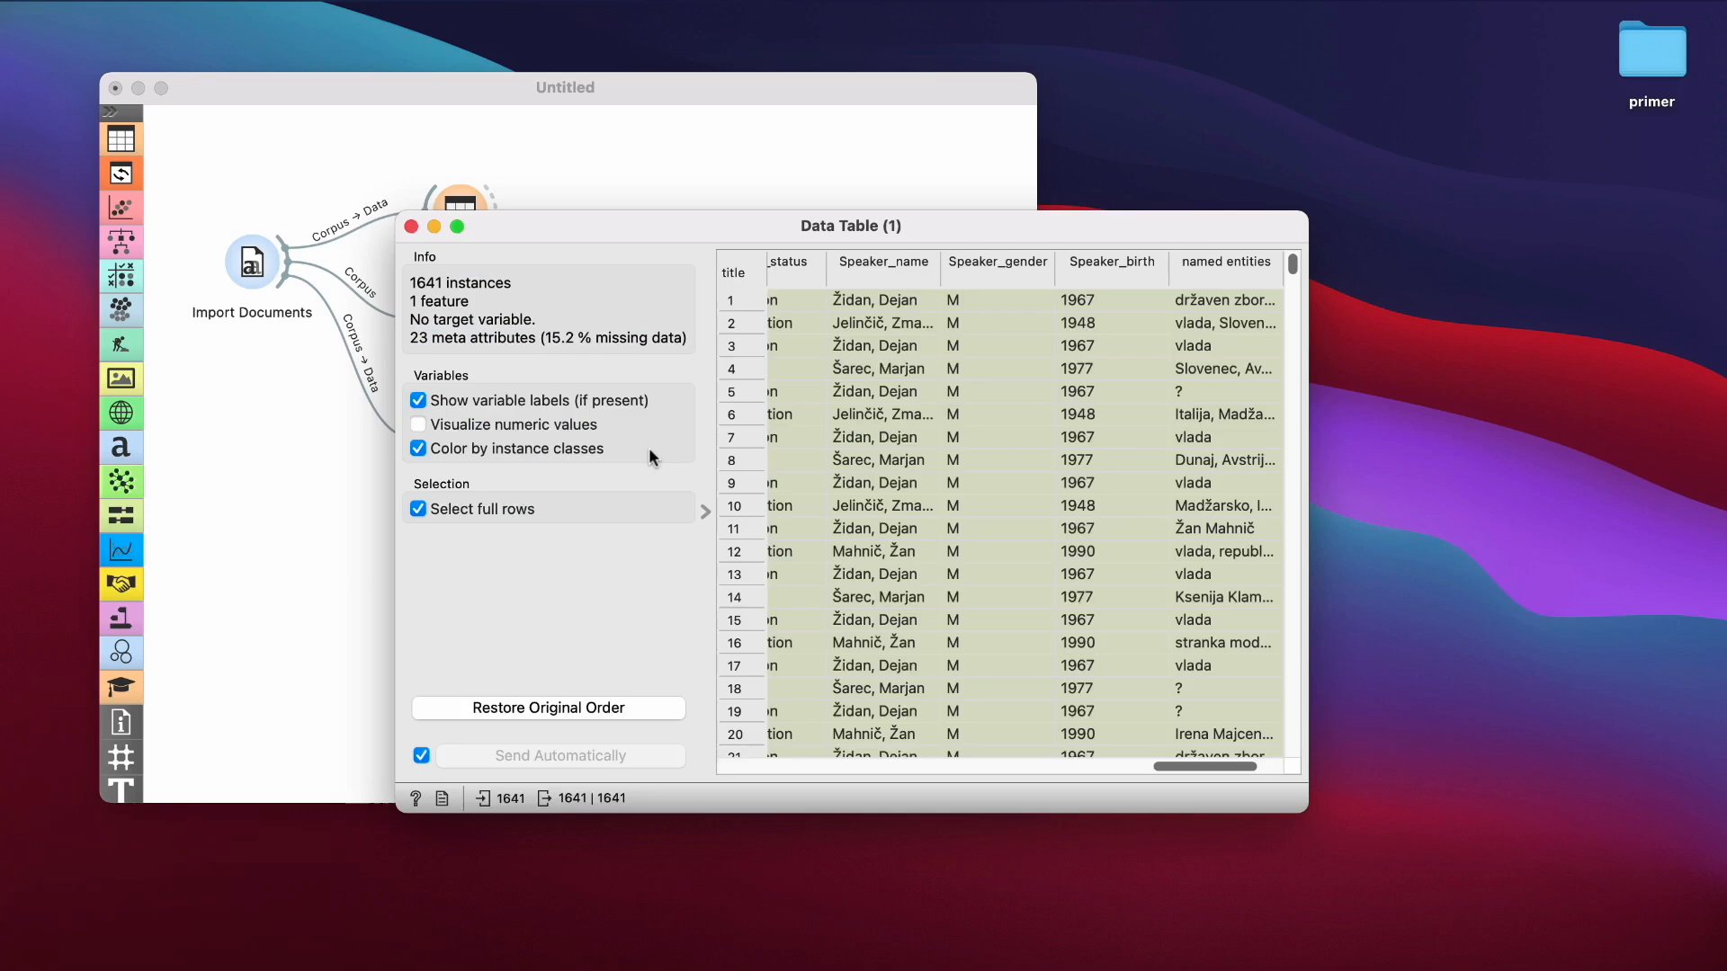
pyautogui.hscroll(3, 947, 414)
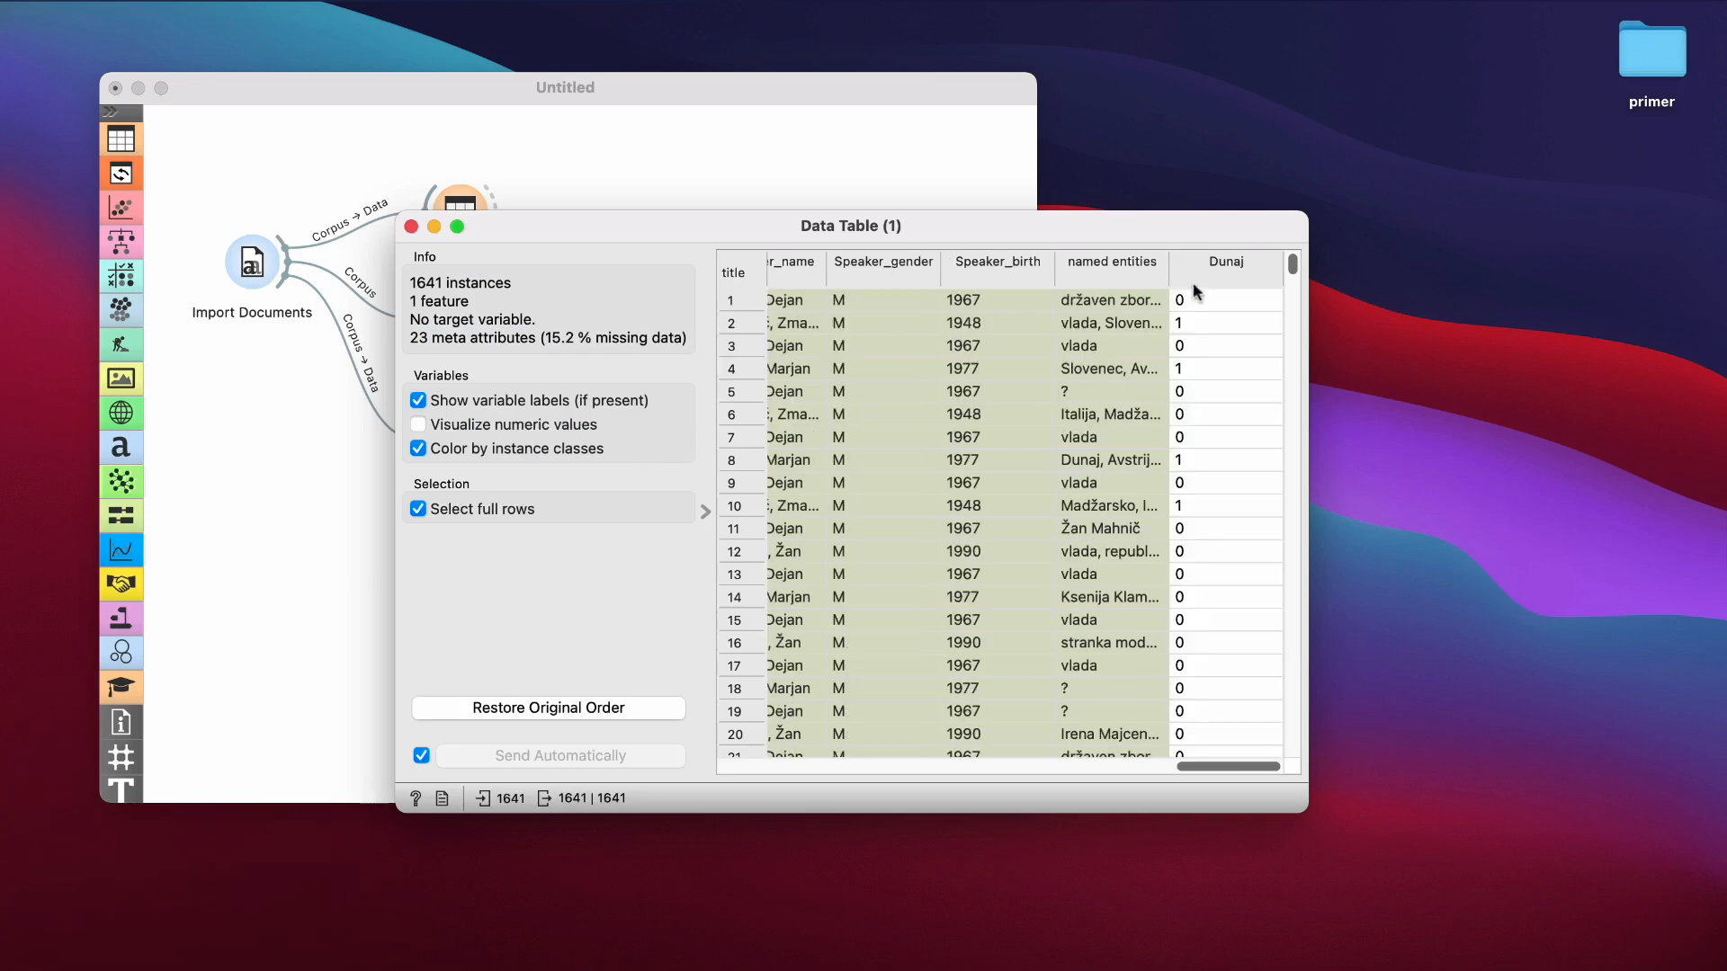
# - Sort the table by Dunaj in descending order and select all rows whose Dunaj value is 1
pyautogui.click(1244, 286)
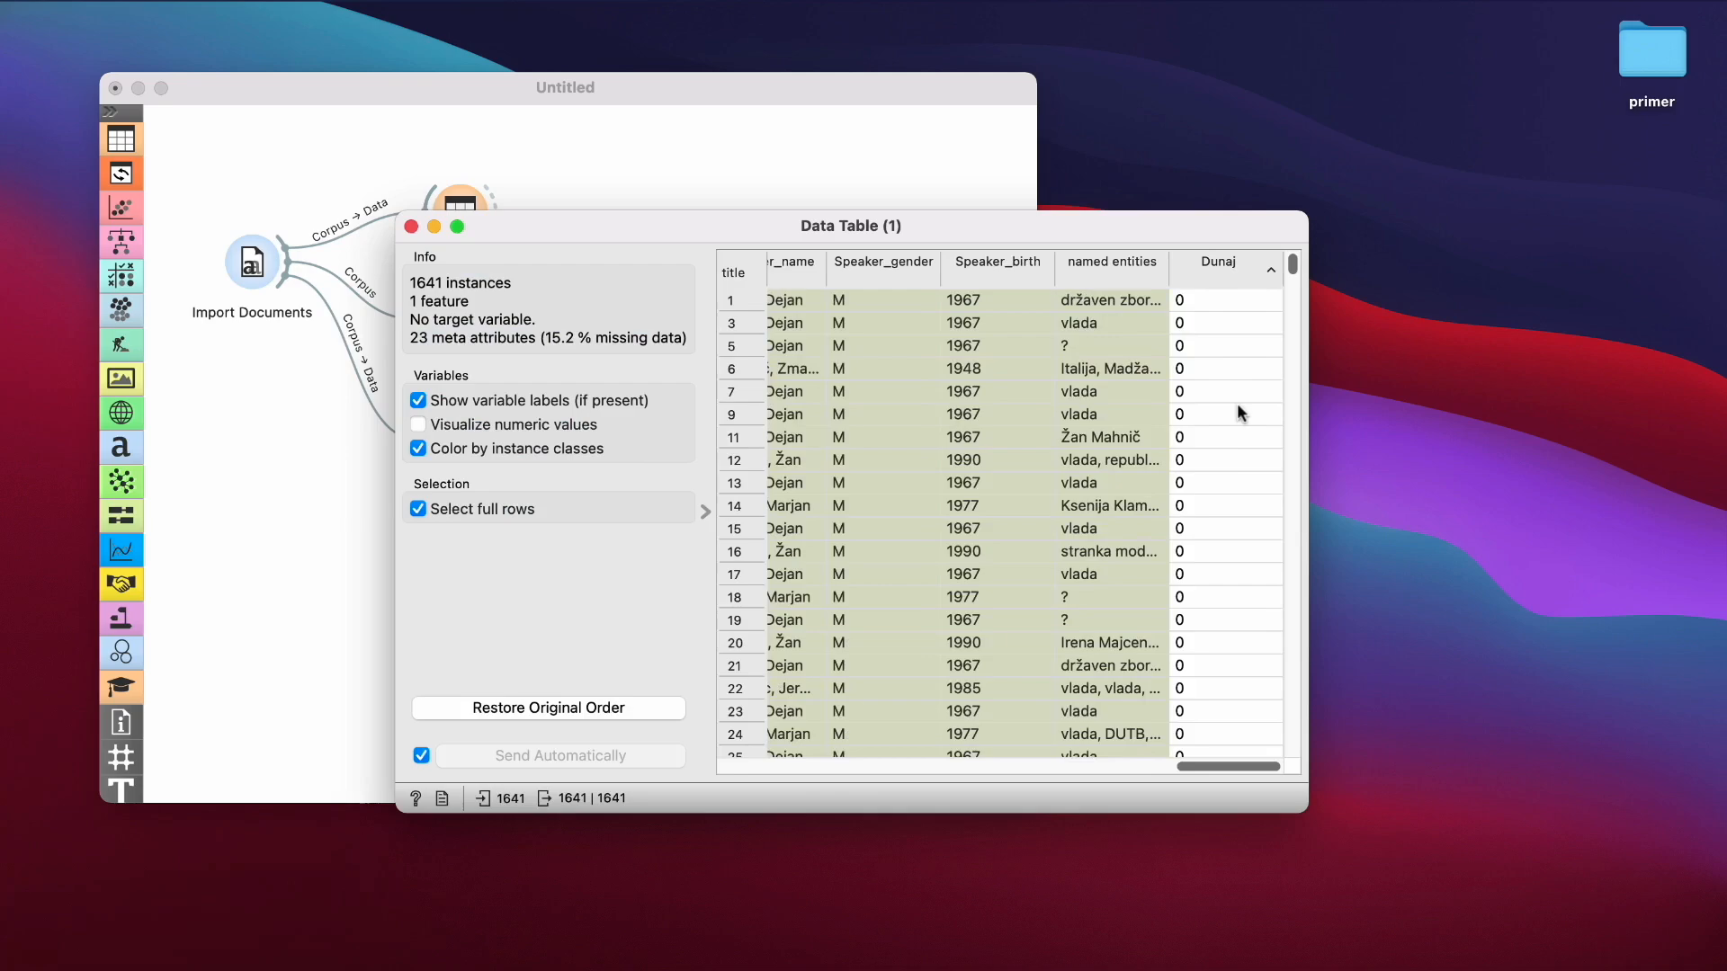
pyautogui.click(1230, 271)
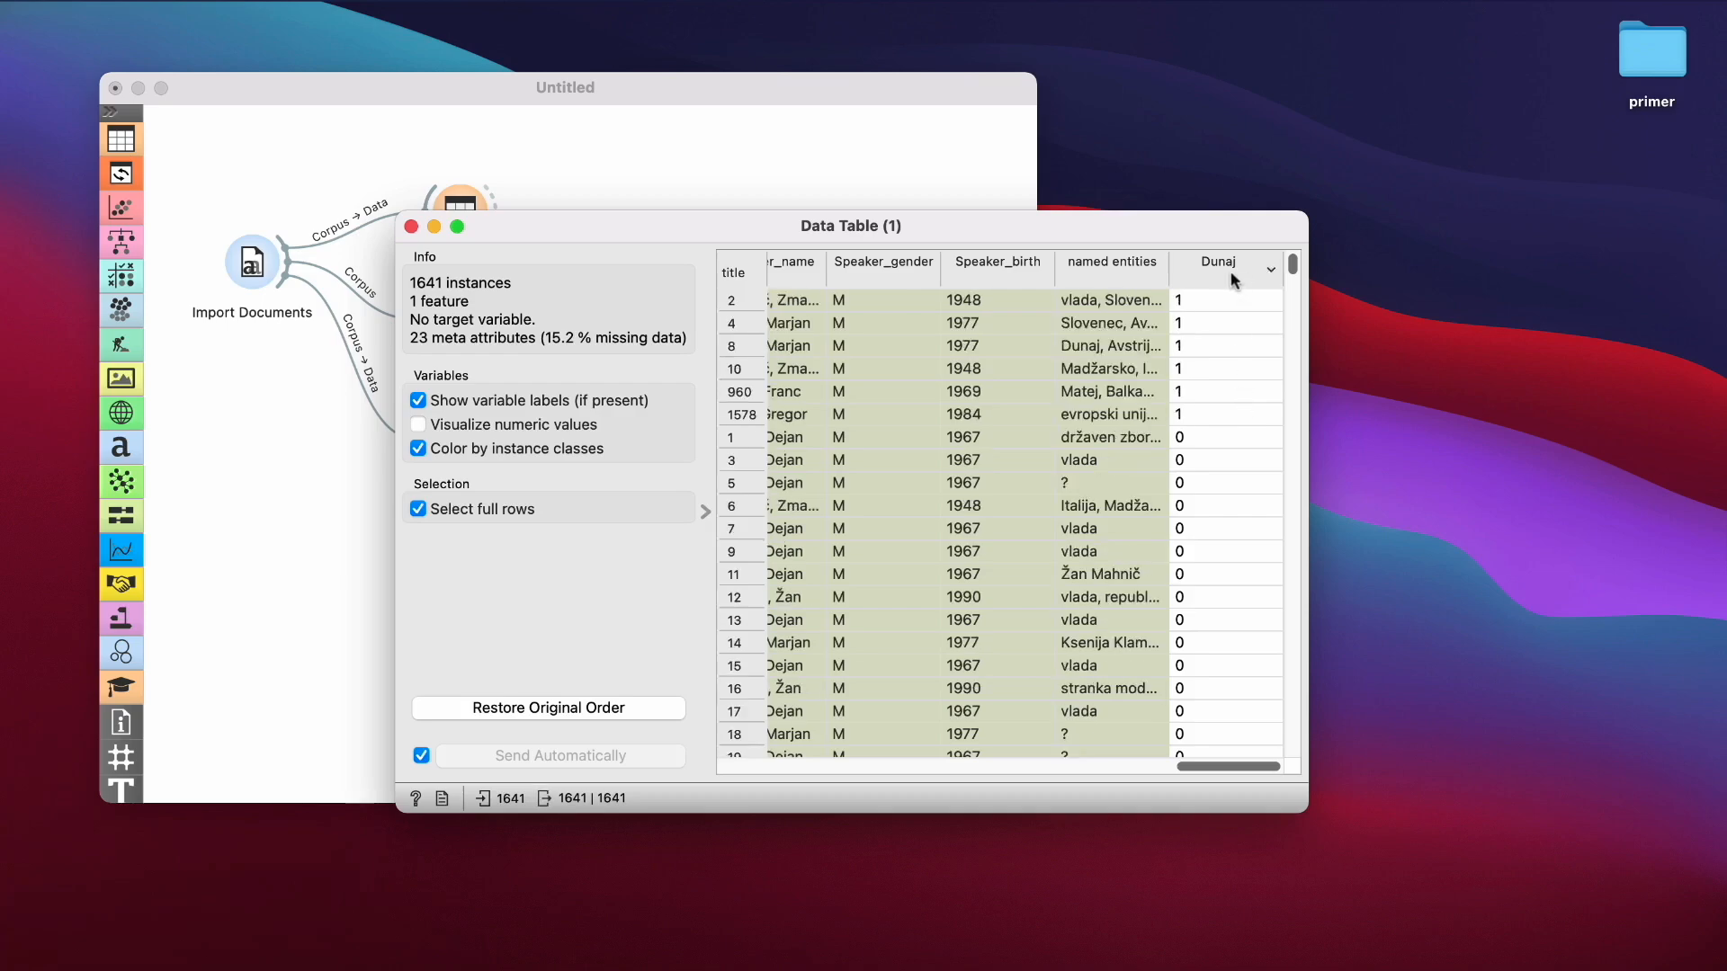
pyautogui.moveTo(1222, 297); pyautogui.dragTo(1212, 411)
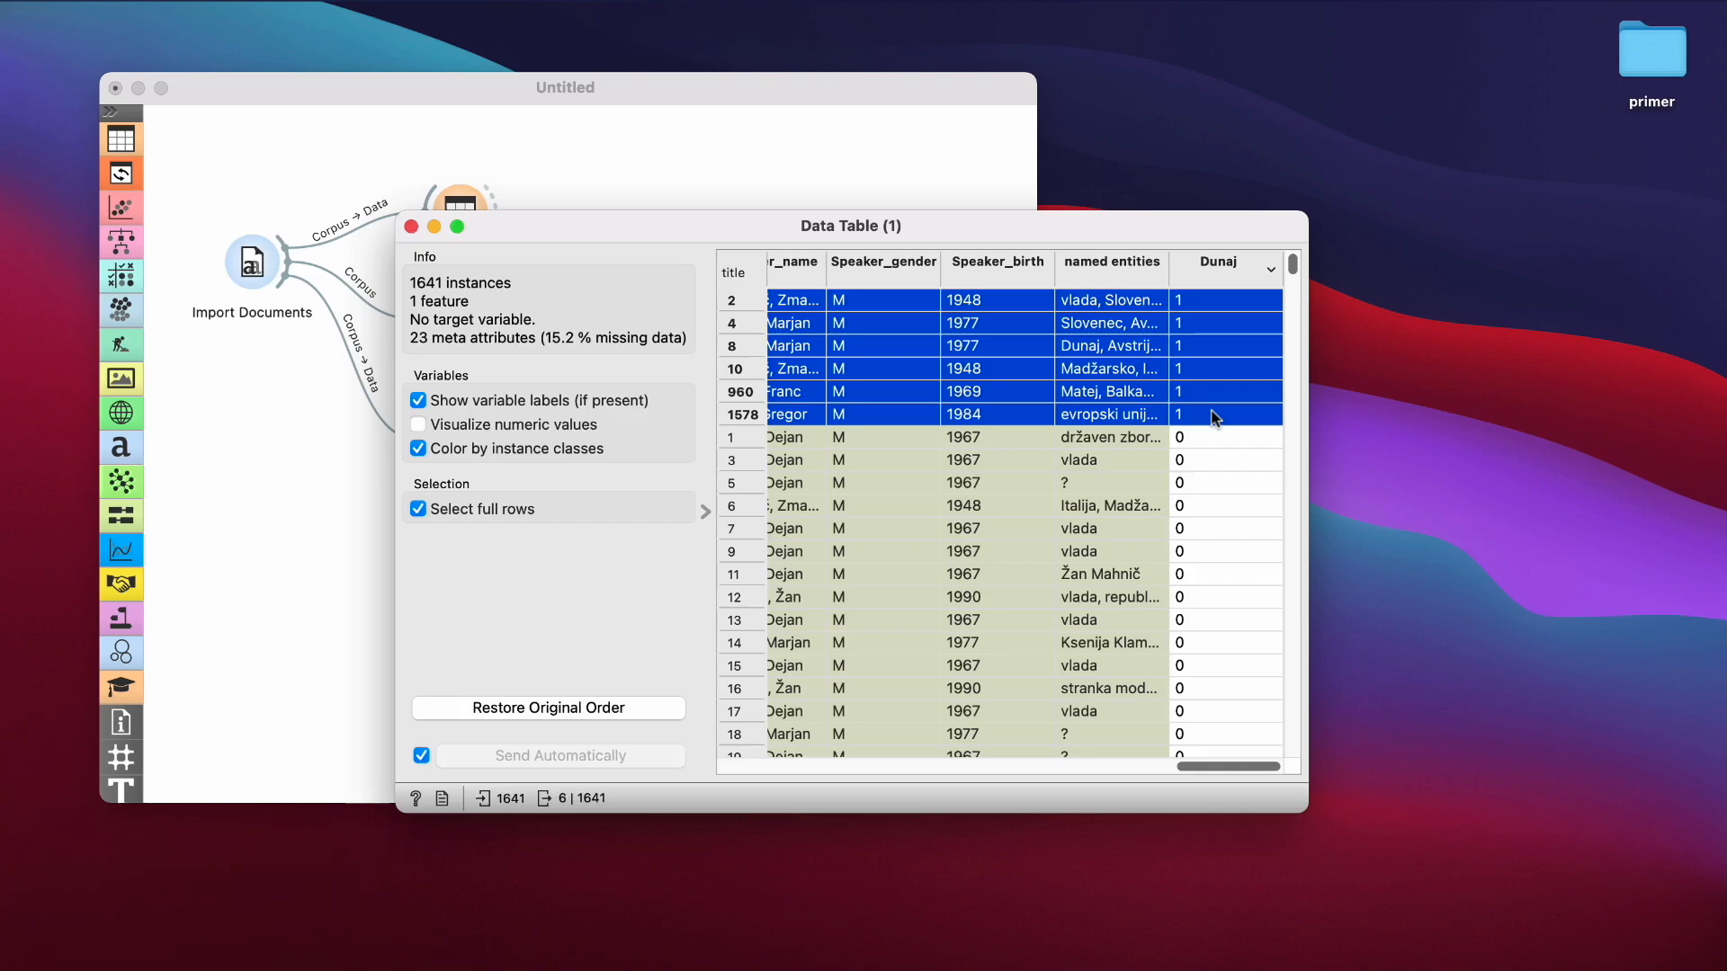
pyautogui.click(411, 226)
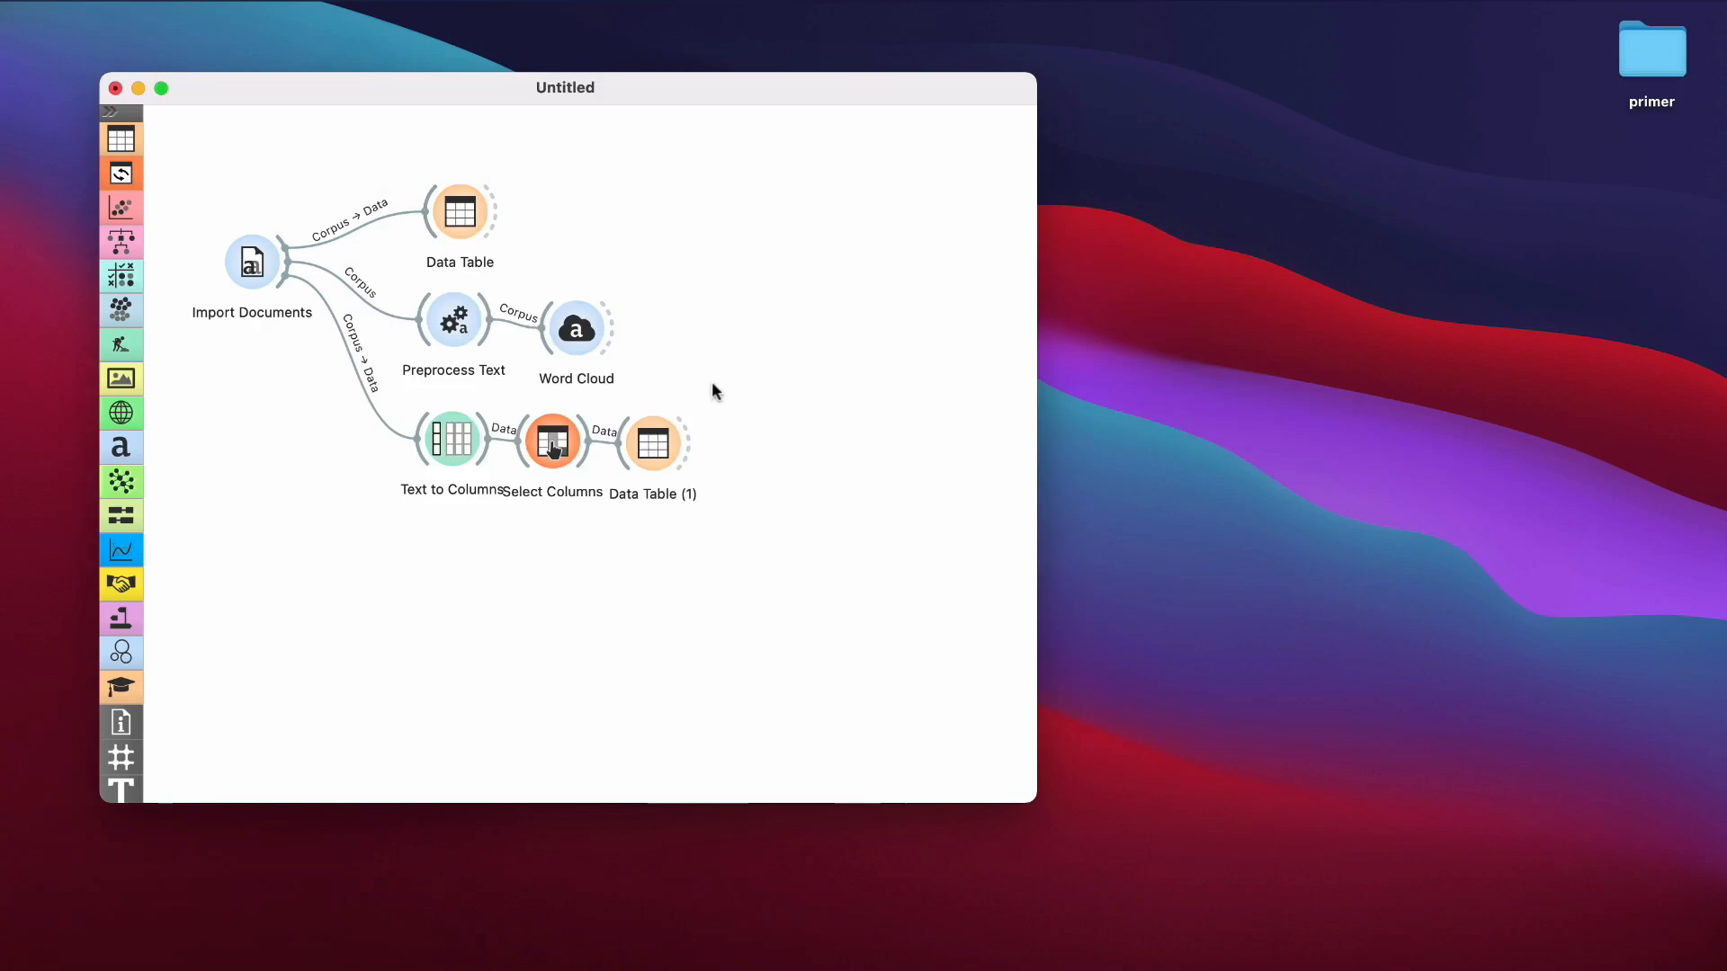
# - Connect a new Corpus Viewer widget to the output of Data Table (1)
pyautogui.moveTo(690, 441); pyautogui.dragTo(790, 417)
pyautogui.write('cor')
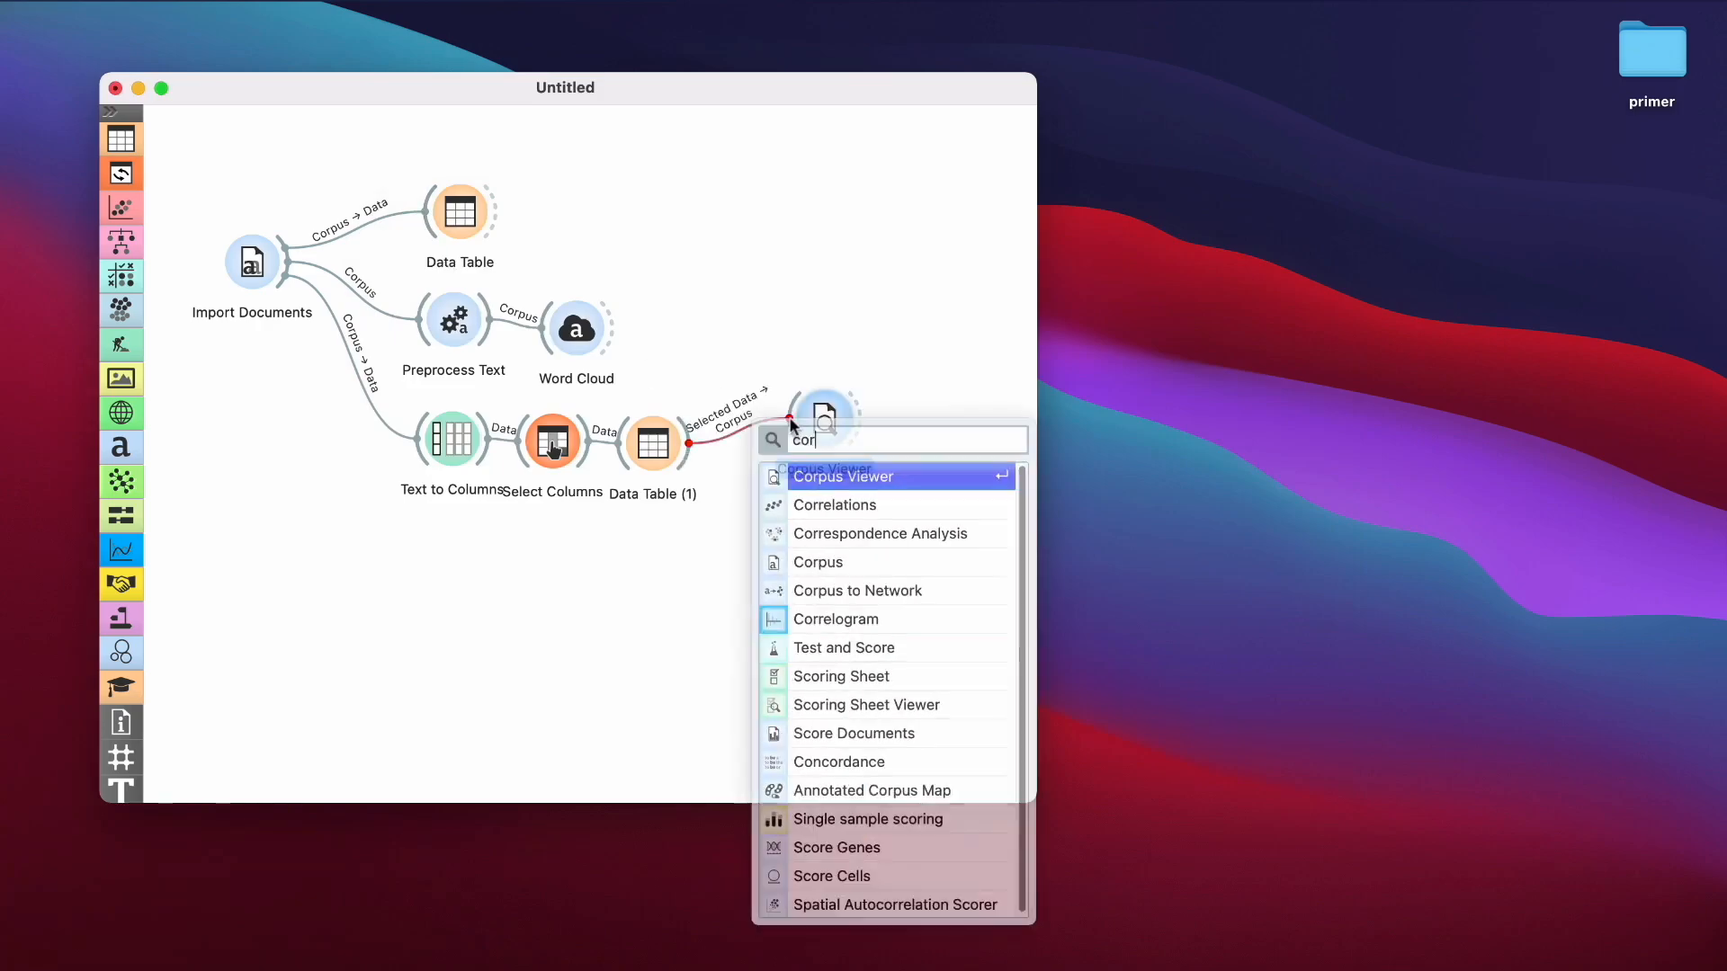
pyautogui.press('Return')
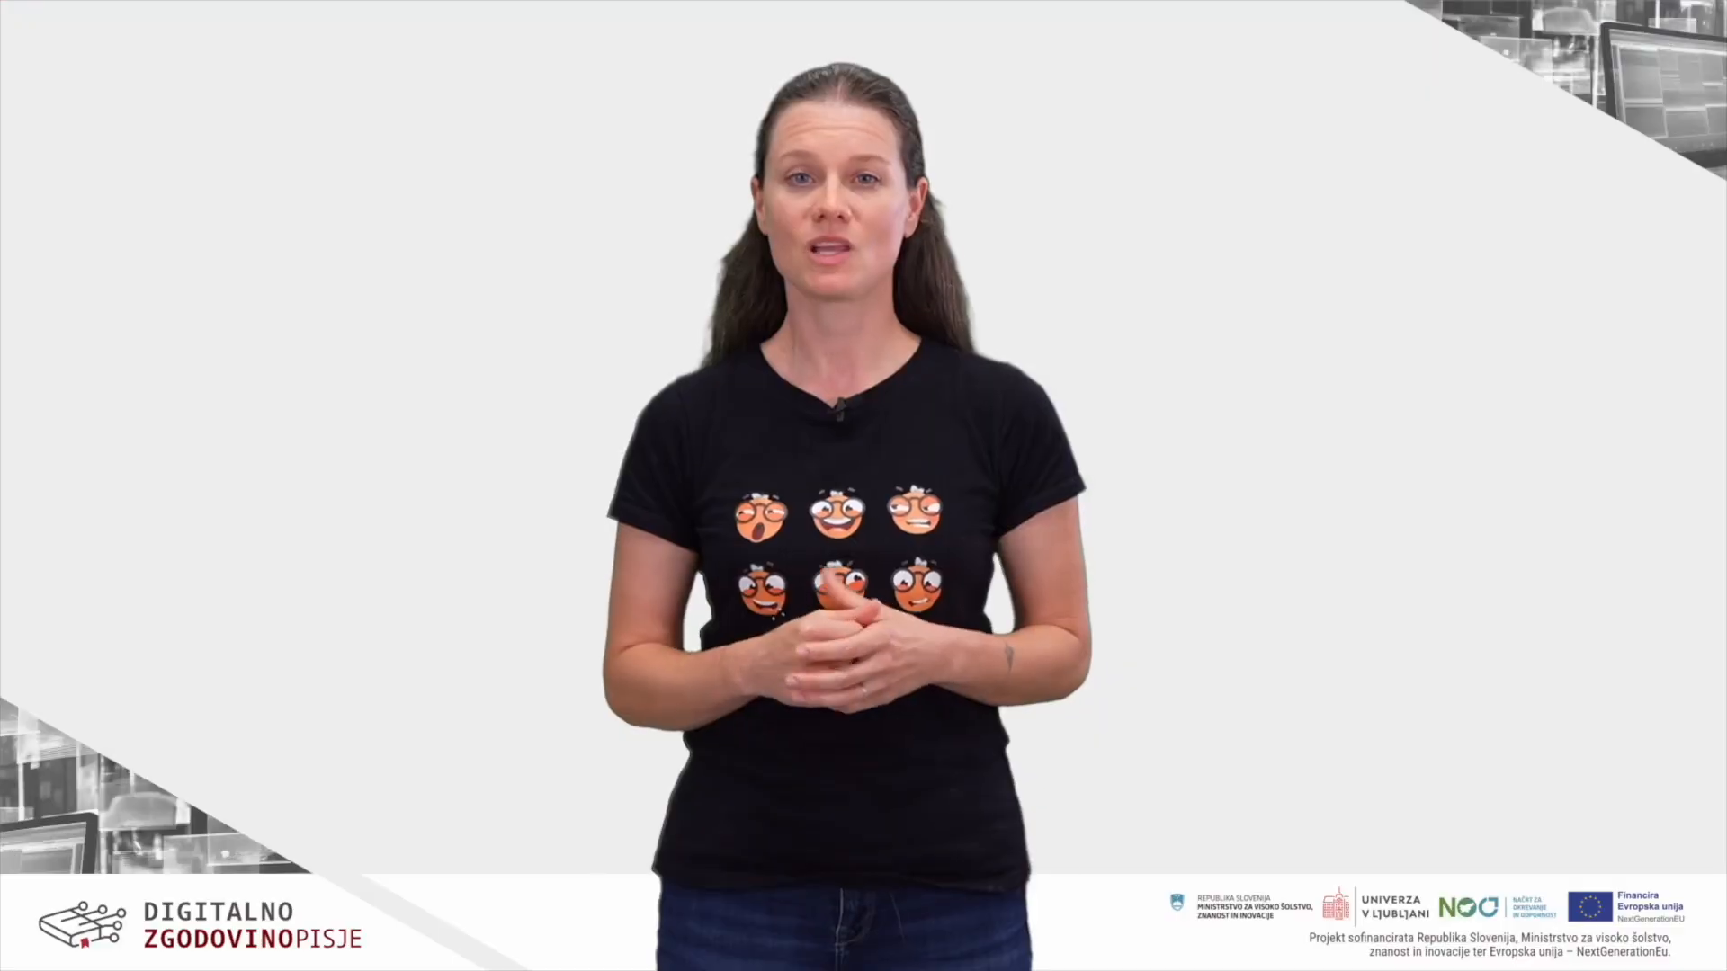